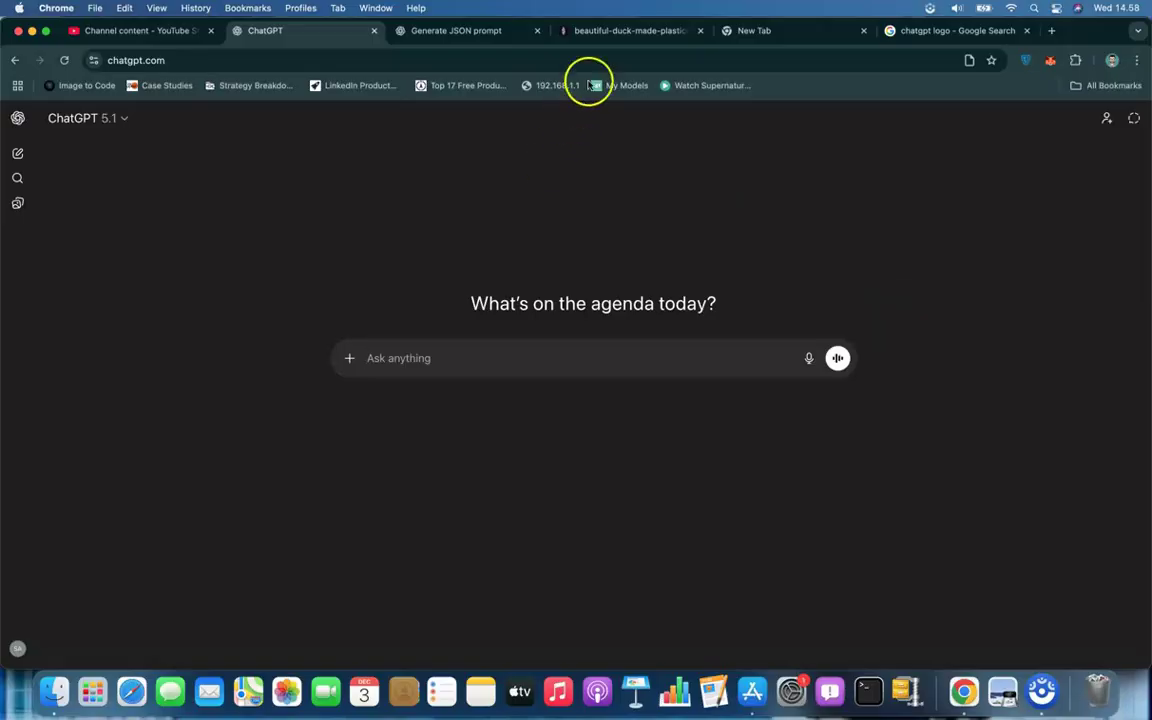
Step: View the clay duck reference image and the earlier "Generate JSON prompt" chat
{"action": "left_click", "coordinate": [603, 31]}
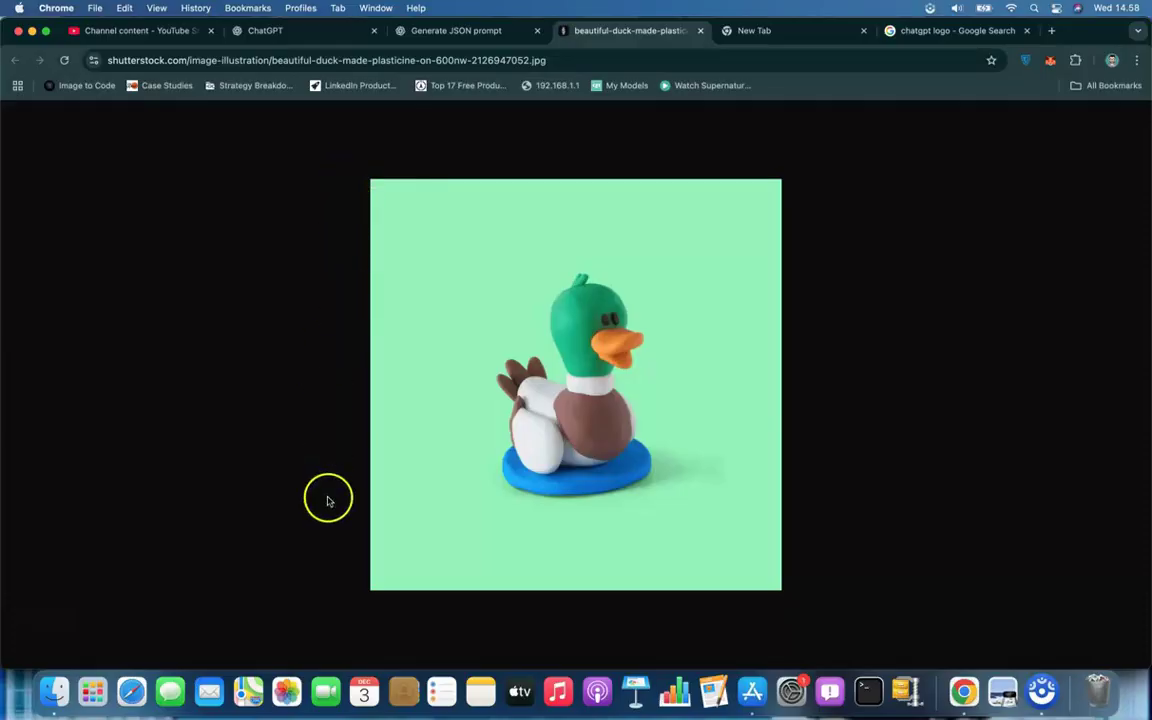
{"action": "left_click", "coordinate": [480, 31]}
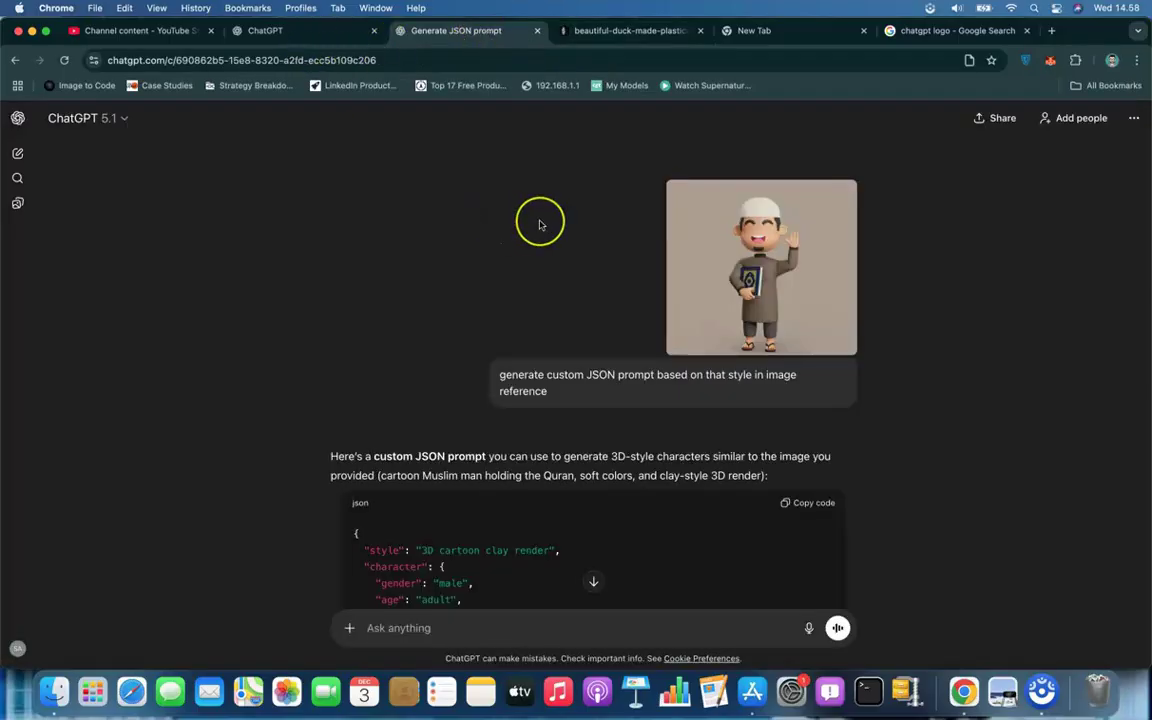
Step: Attach the clay duck image to the message of the empty ChatGPT conversation
{"action": "key", "text": "ctrl+shift+Tab"}
{"action": "key", "text": "super+Tab"}
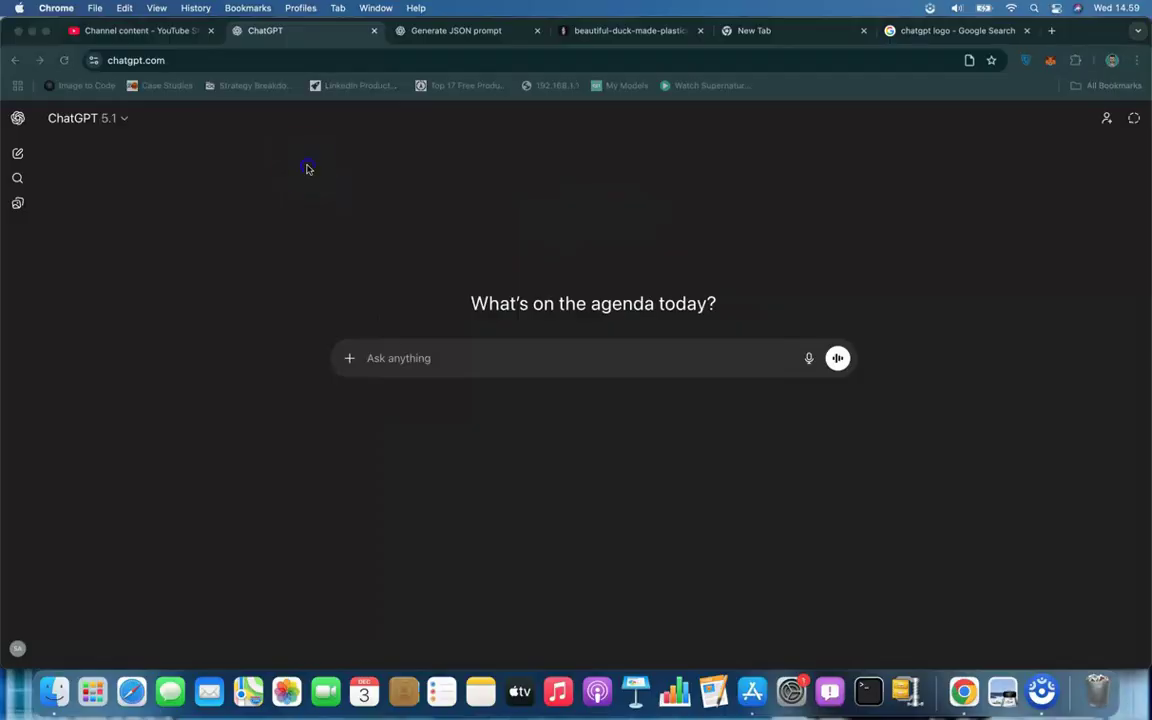
{"action": "left_click_drag", "start_coordinate": [308, 169], "coordinate": [563, 488]}
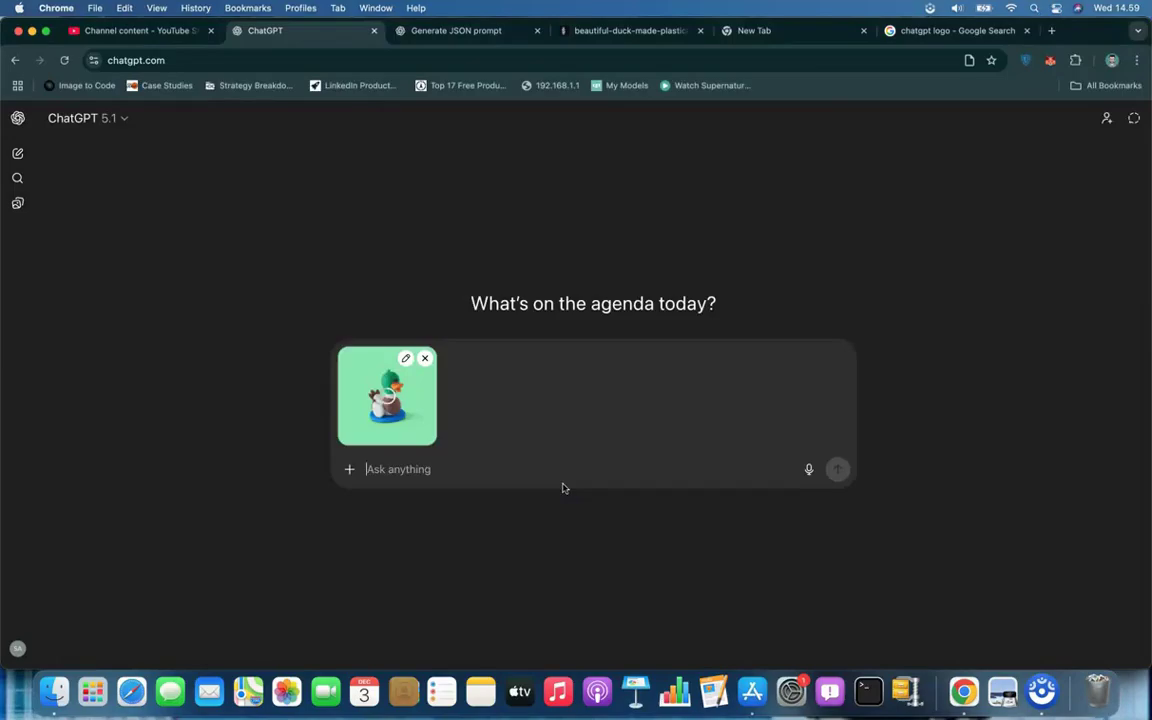
Step: Send the prompt "generate JSON format for this image & style. So I can generate other characters with similar styling"
{"action": "left_click", "coordinate": [516, 466]}
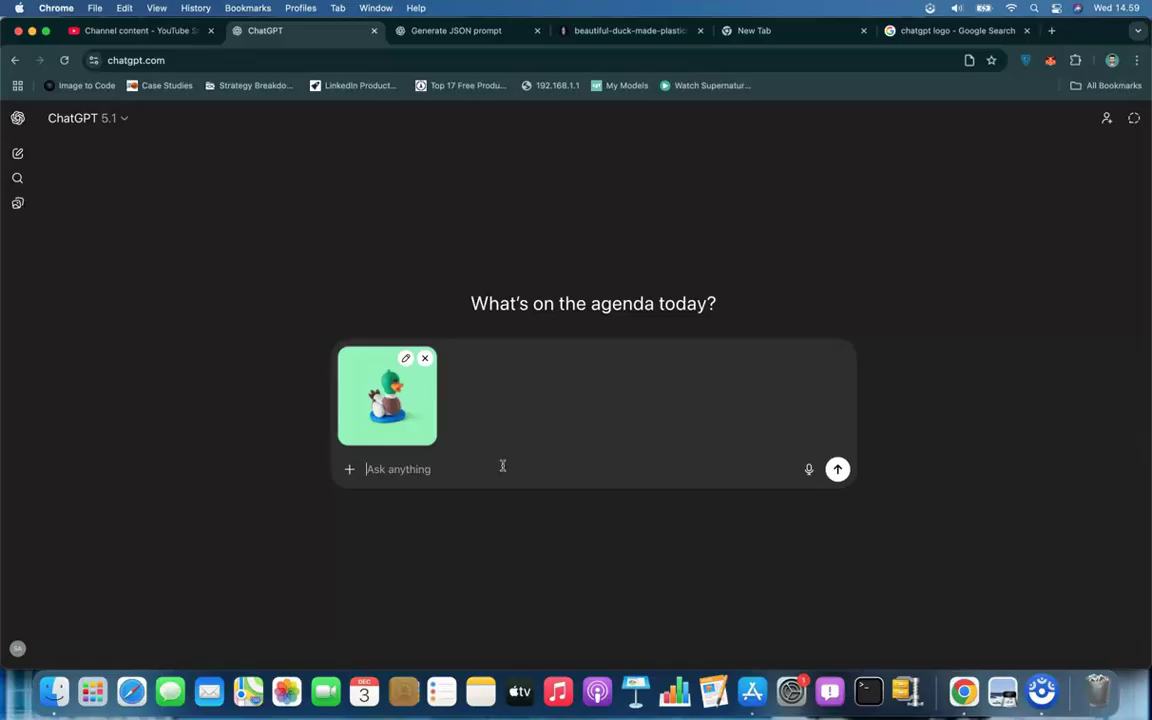
{"action": "type", "text": "generate JSON"}
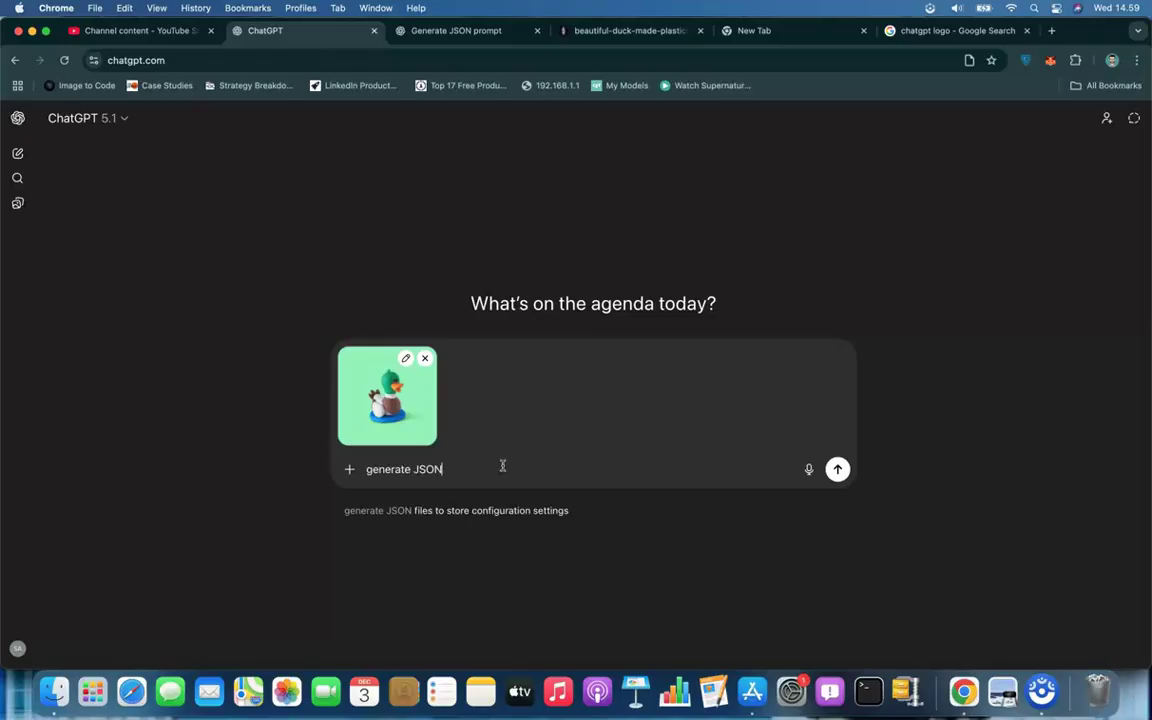
{"action": "type", "text": " format for th"}
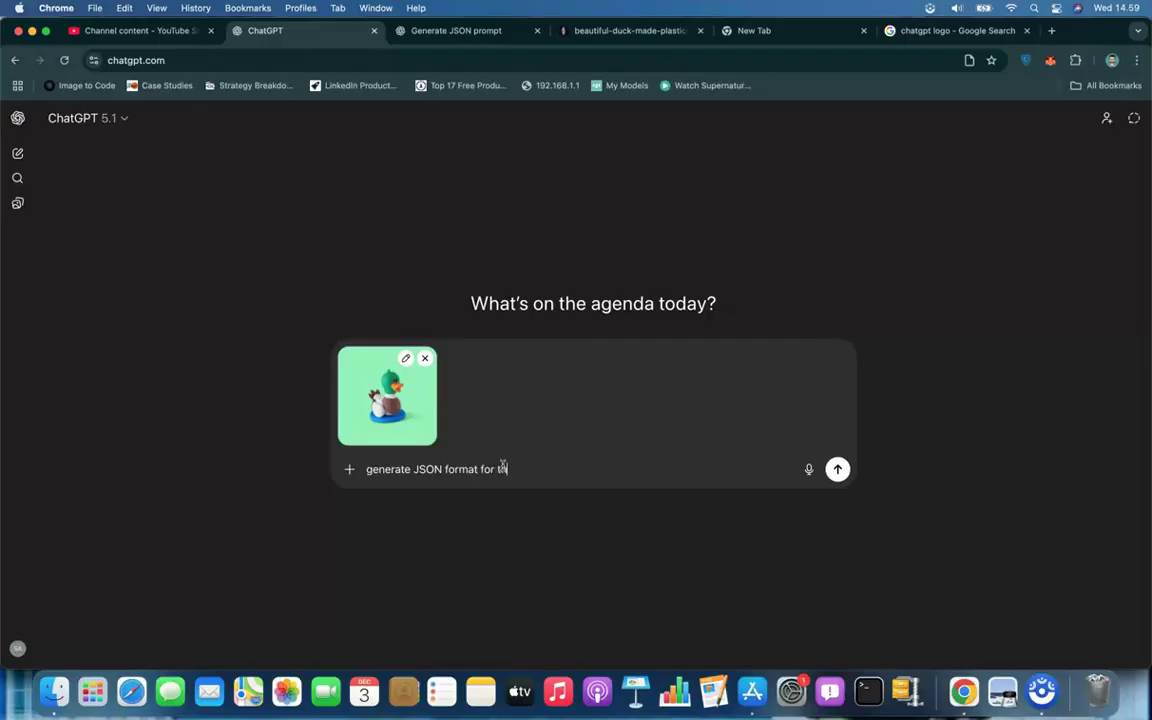
{"action": "type", "text": "is image & style."}
{"action": "type", "text": "So I can"}
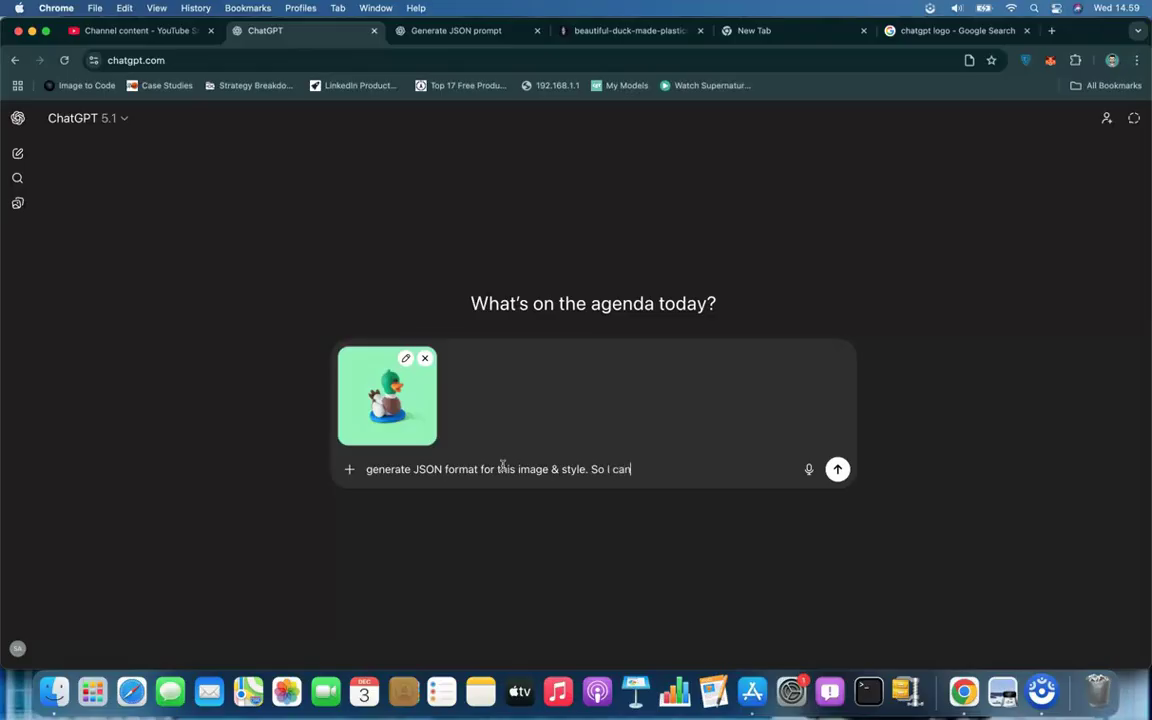
{"action": "type", "text": " generate other character"}
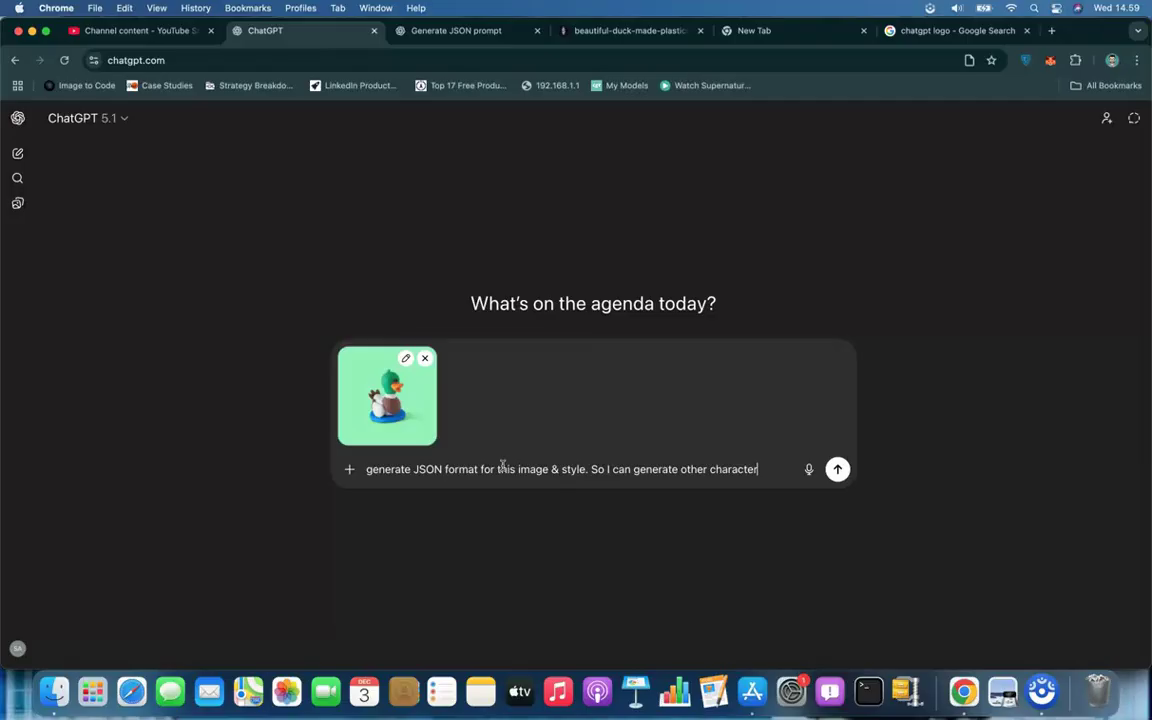
{"action": "type", "text": "s with s"}
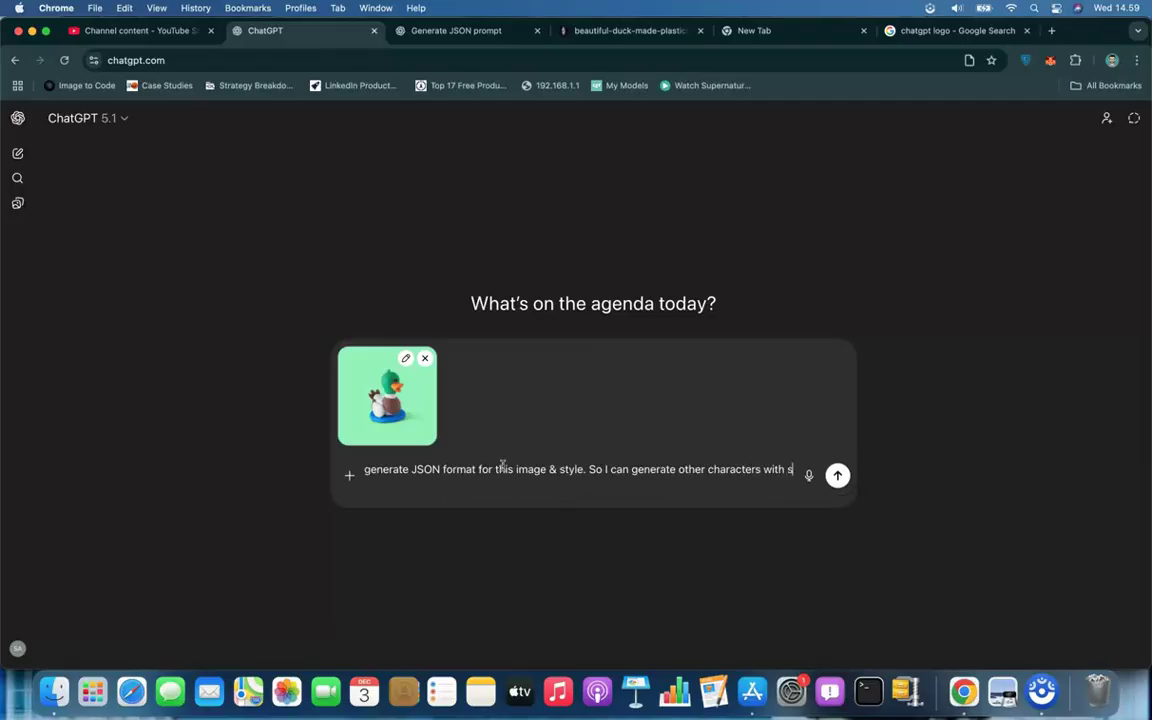
{"action": "type", "text": "imilar s"}
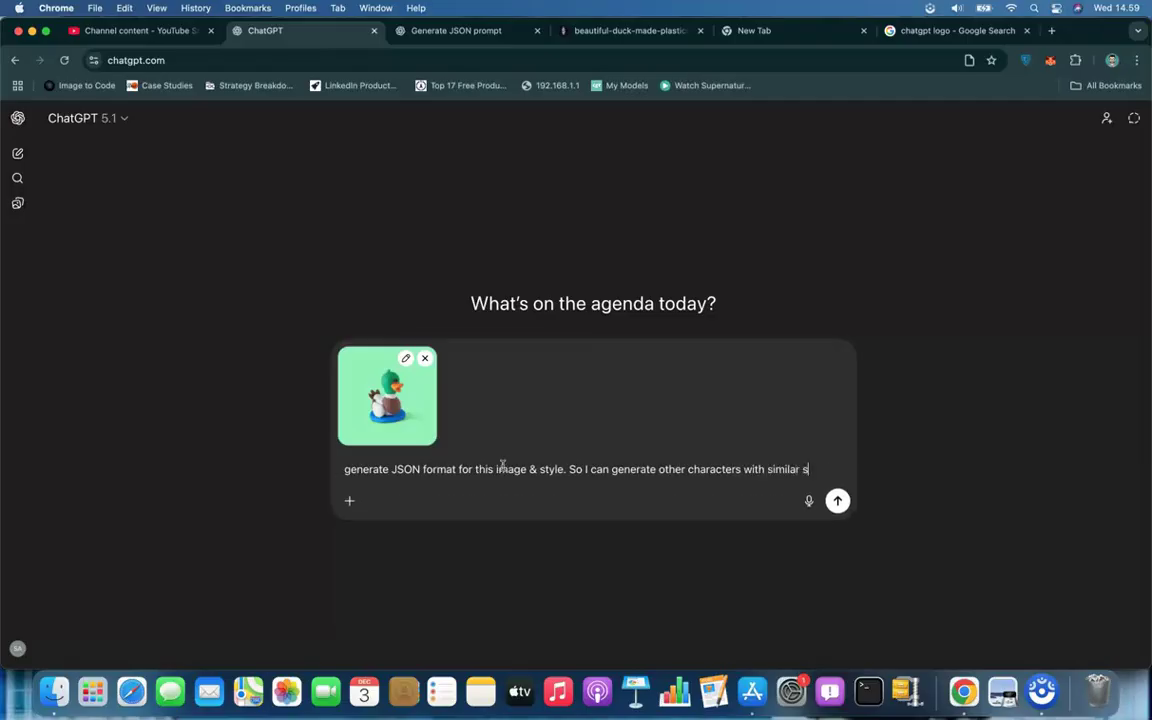
{"action": "type", "text": "tyling"}
{"action": "key", "text": "Return"}
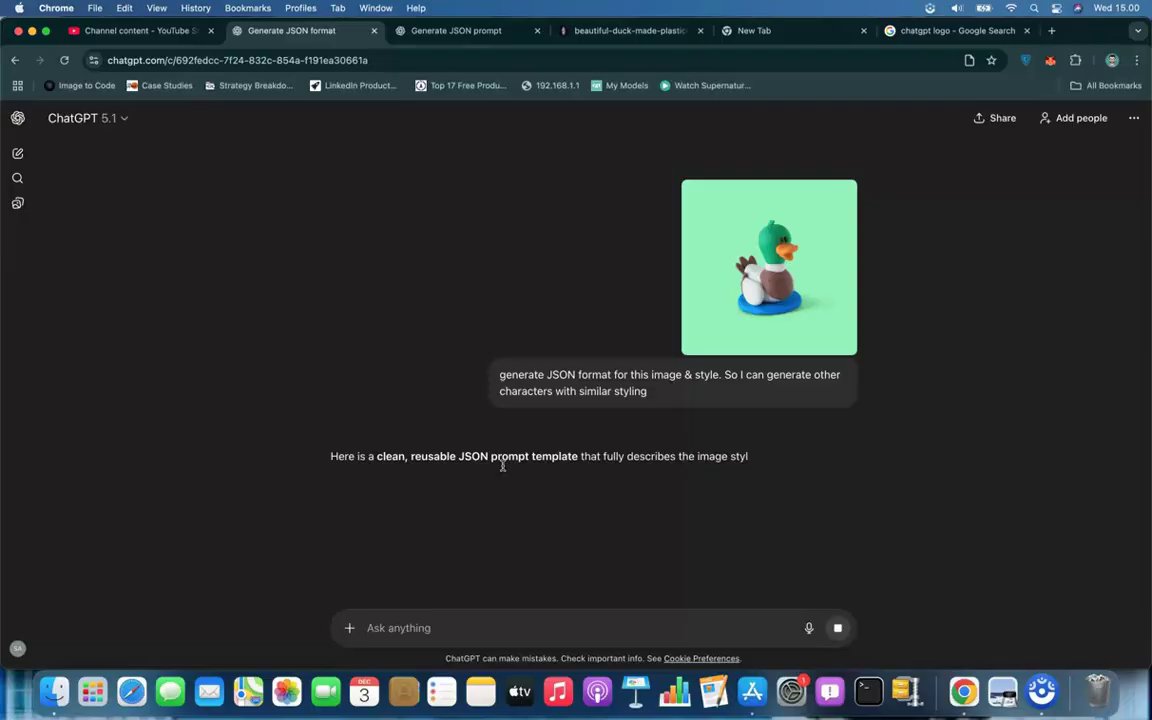
Step: Read through the JSON prompt generated for the duck image, from its style entry to the style features
{"action": "left_click", "coordinate": [424, 441]}
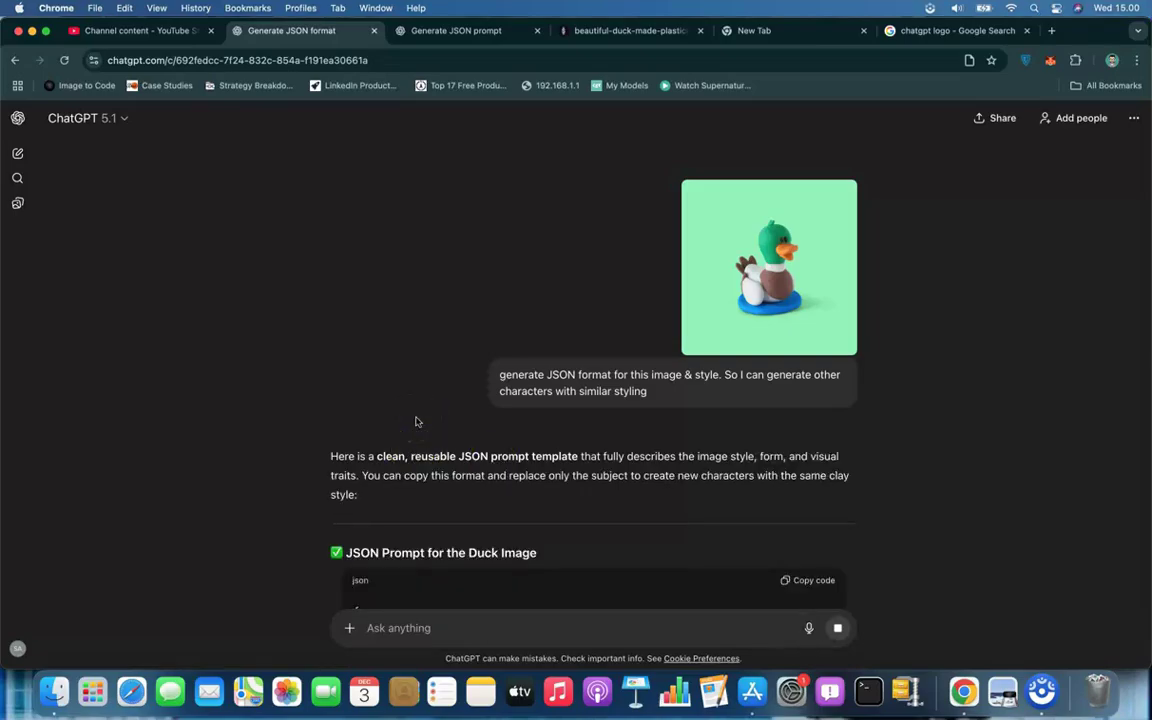
{"action": "scroll", "coordinate": [417, 421], "scroll_direction": "down", "scroll_amount": 3}
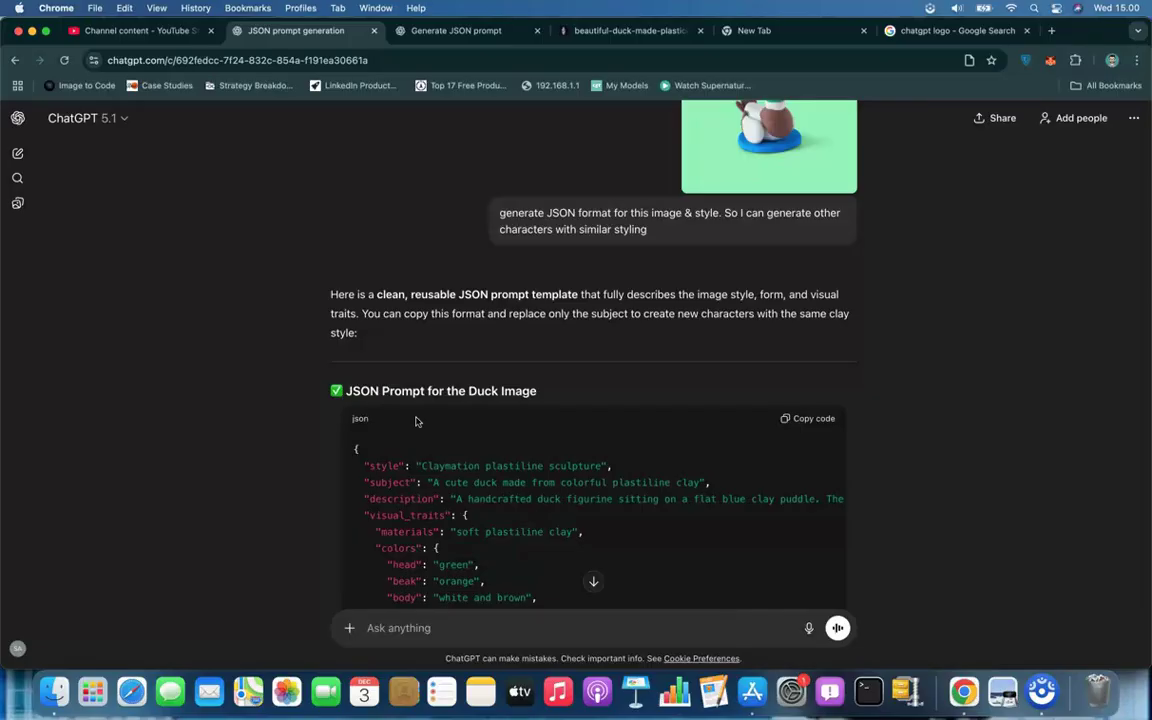
{"action": "scroll", "coordinate": [417, 421], "scroll_direction": "down", "scroll_amount": 2}
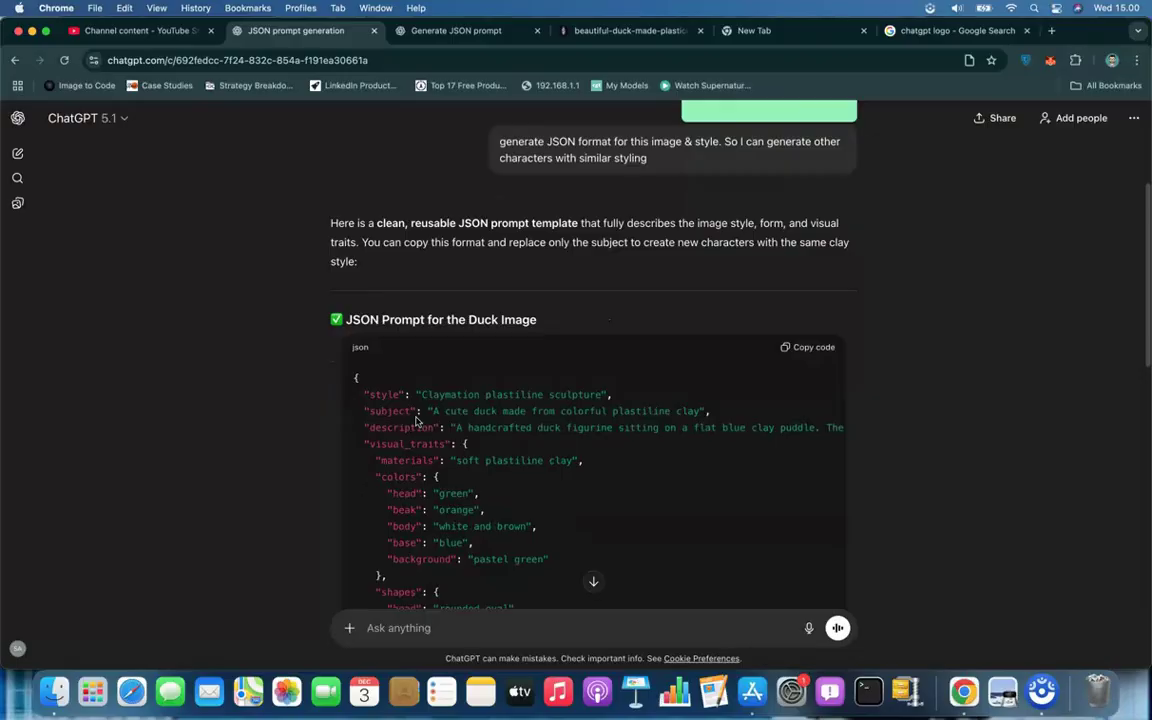
{"action": "scroll", "coordinate": [417, 421], "scroll_direction": "down", "scroll_amount": 3}
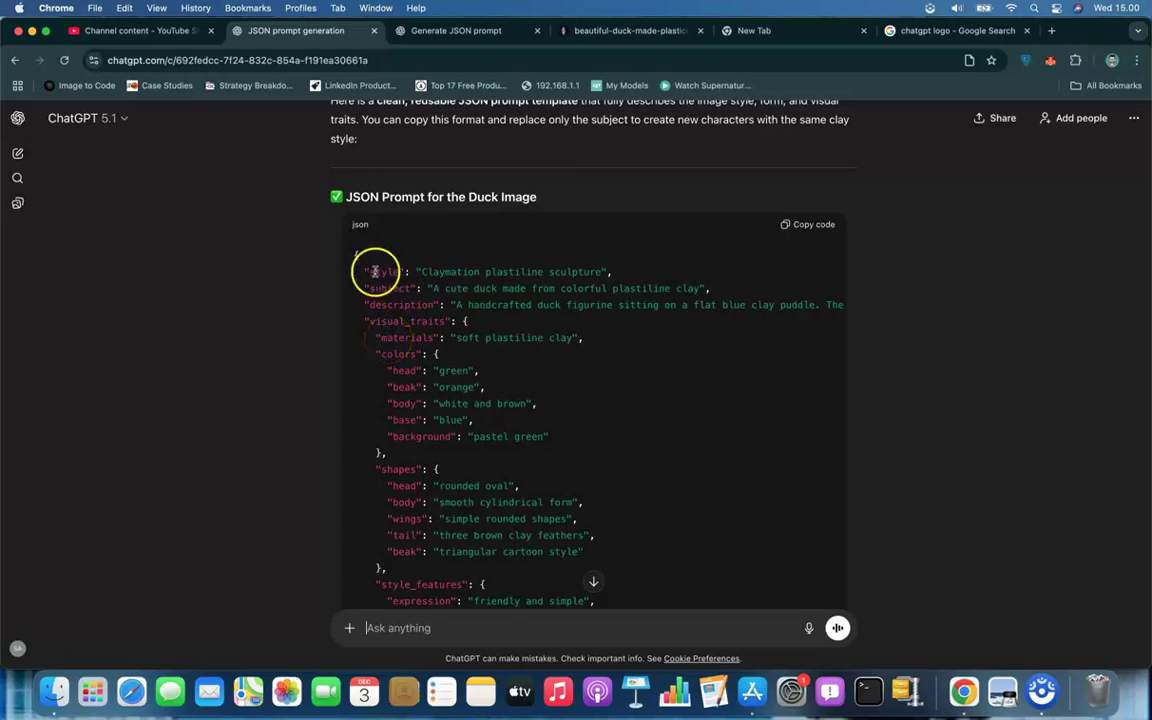
{"action": "scroll", "coordinate": [390, 284], "scroll_direction": "down", "scroll_amount": 1}
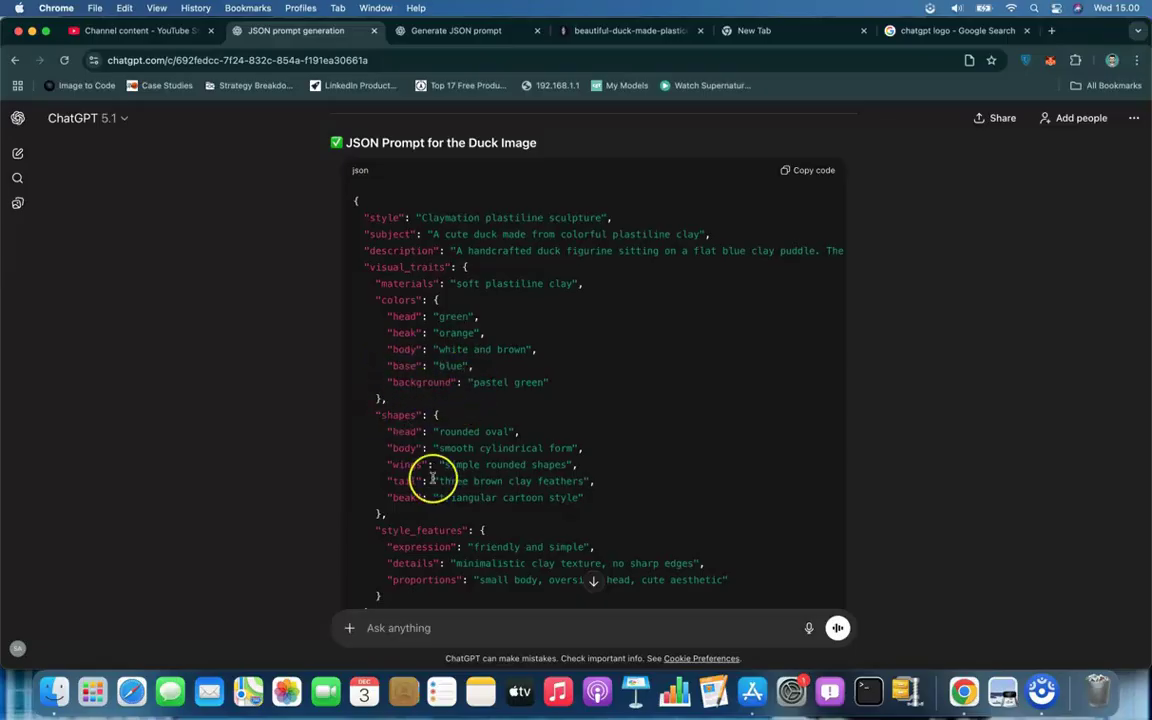
{"action": "scroll", "coordinate": [432, 478], "scroll_direction": "down", "scroll_amount": 2}
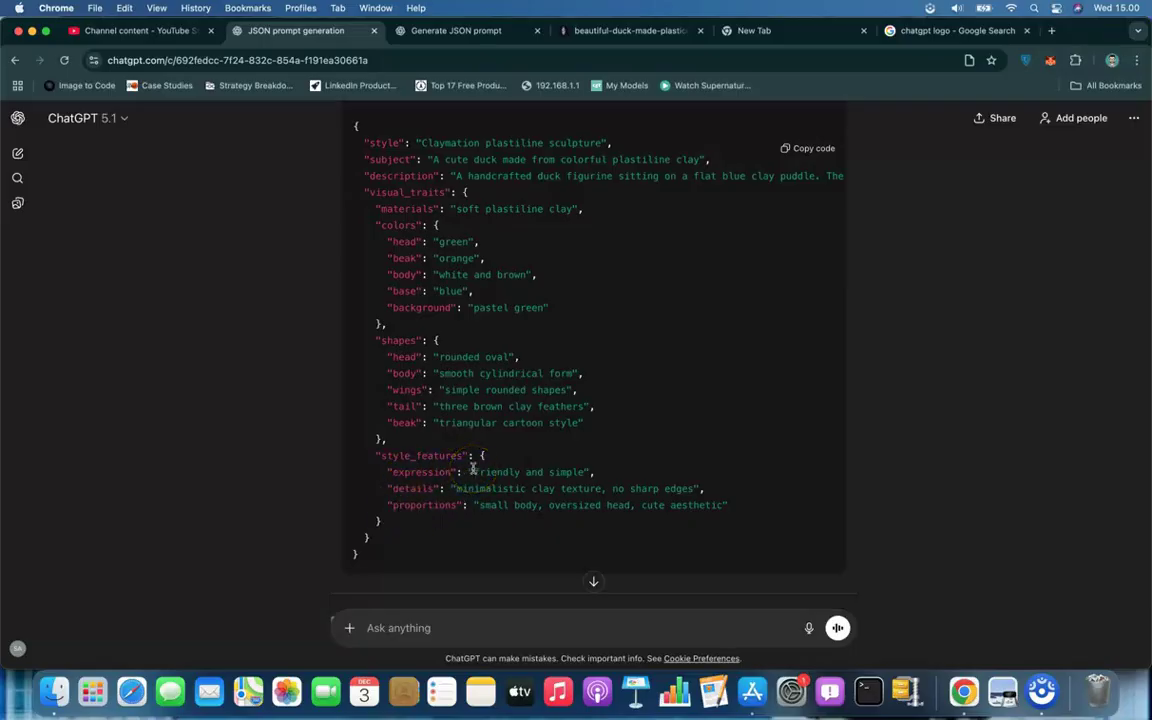
{"action": "scroll", "coordinate": [473, 468], "scroll_direction": "down", "scroll_amount": 1}
Step: Copy the JSON prompt for the duck image and read the notes on using it for other characters
{"action": "scroll", "coordinate": [474, 468], "scroll_direction": "up", "scroll_amount": 3}
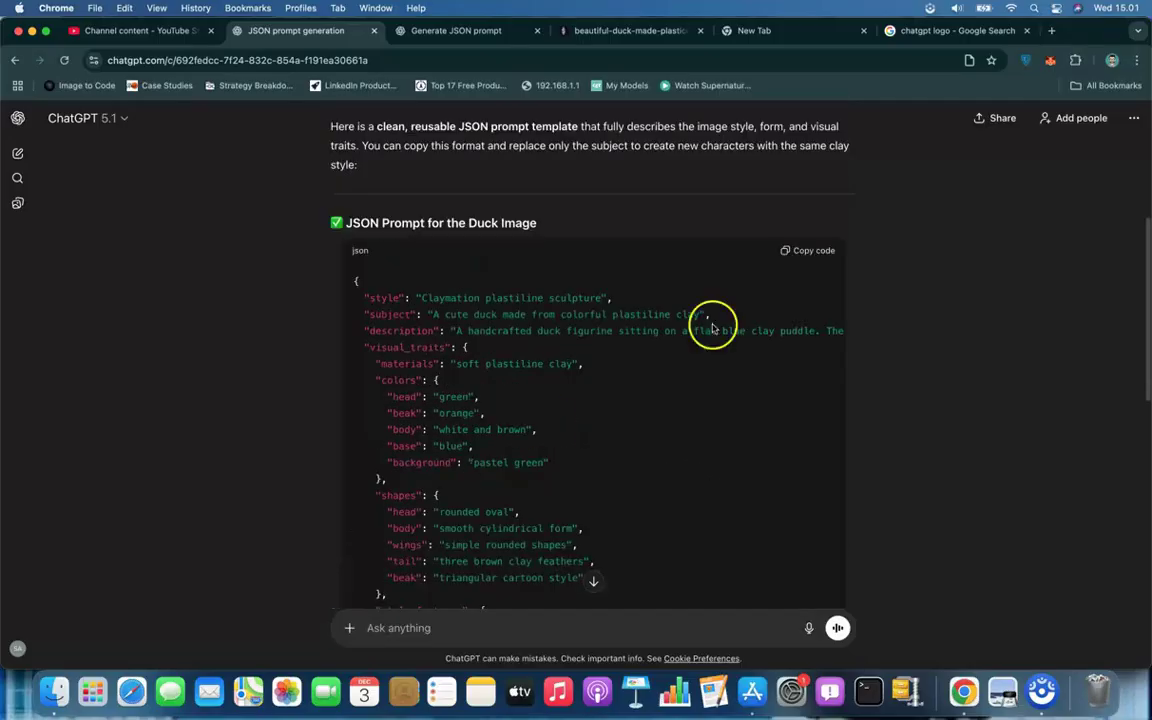
{"action": "left_click", "coordinate": [797, 252]}
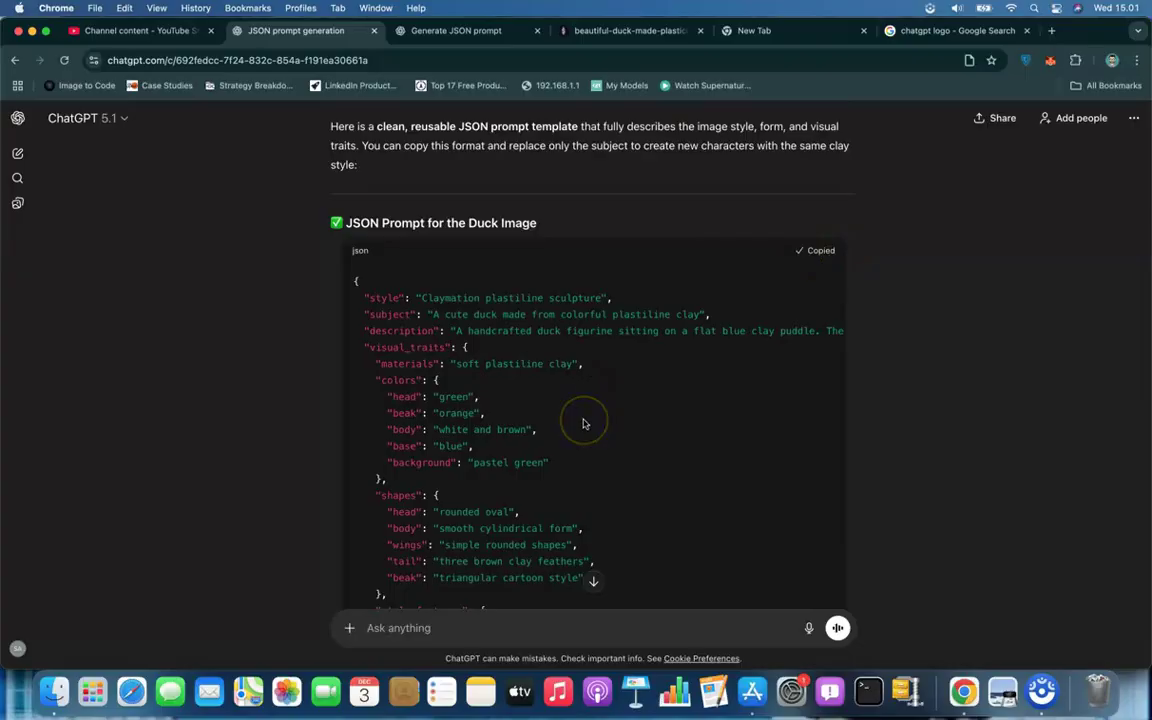
{"action": "scroll", "coordinate": [458, 622], "scroll_direction": "down", "scroll_amount": 15}
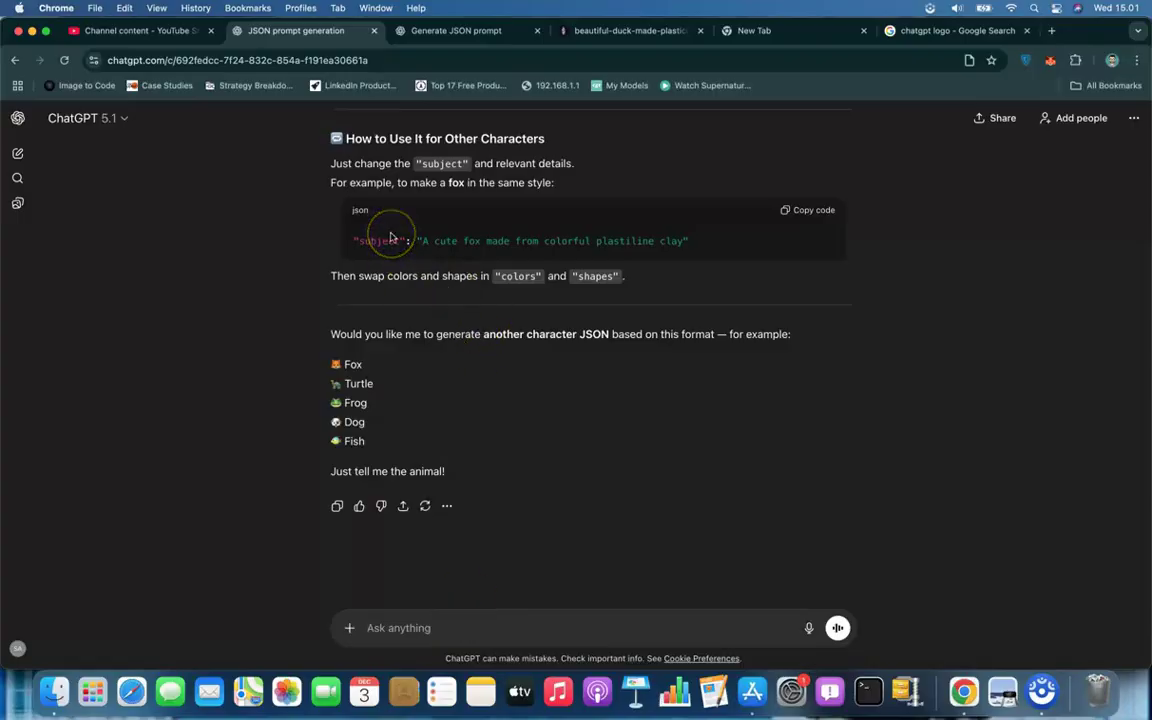
{"action": "scroll", "coordinate": [400, 378], "scroll_direction": "up", "scroll_amount": 3}
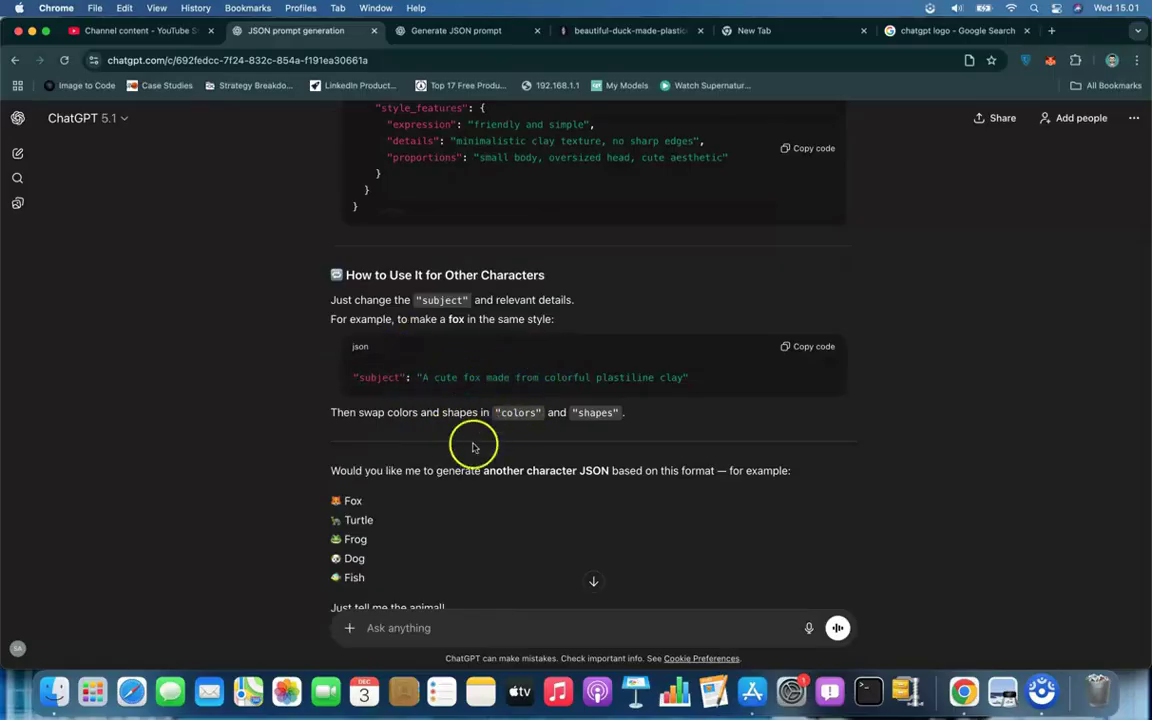
{"action": "scroll", "coordinate": [445, 530], "scroll_direction": "down", "scroll_amount": 3}
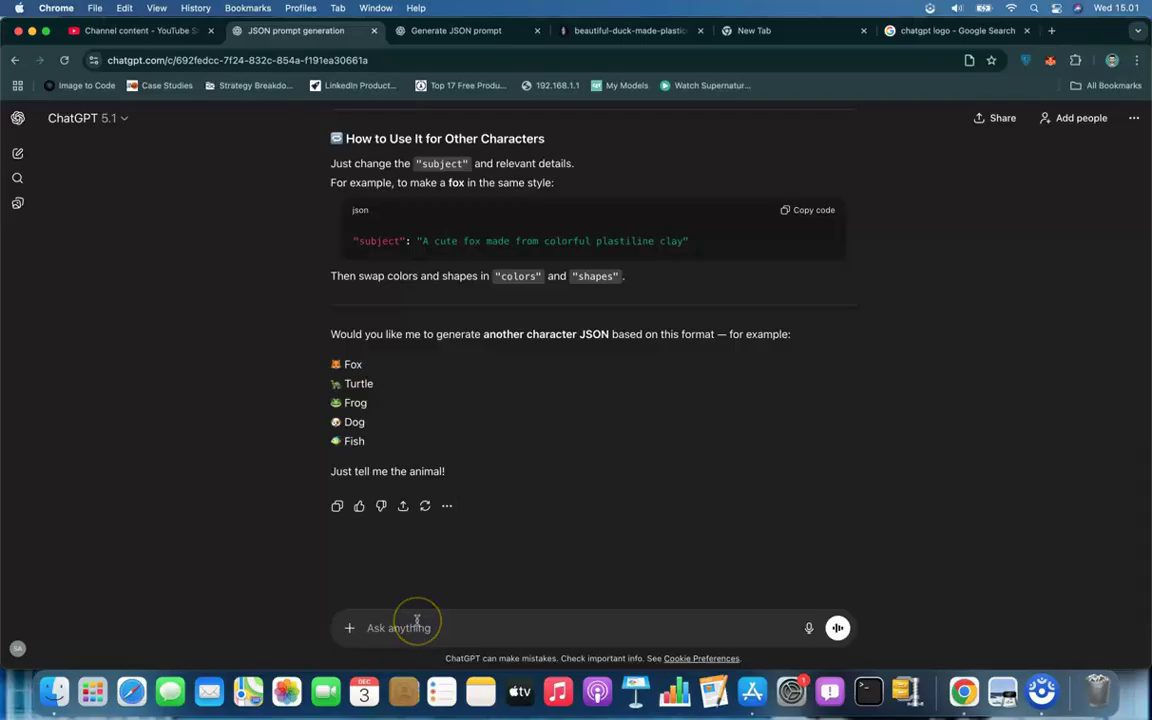
Step: Paste the duck JSON into a new message, add "generate the image" below it, check it and send it
{"action": "key", "text": "super+v"}
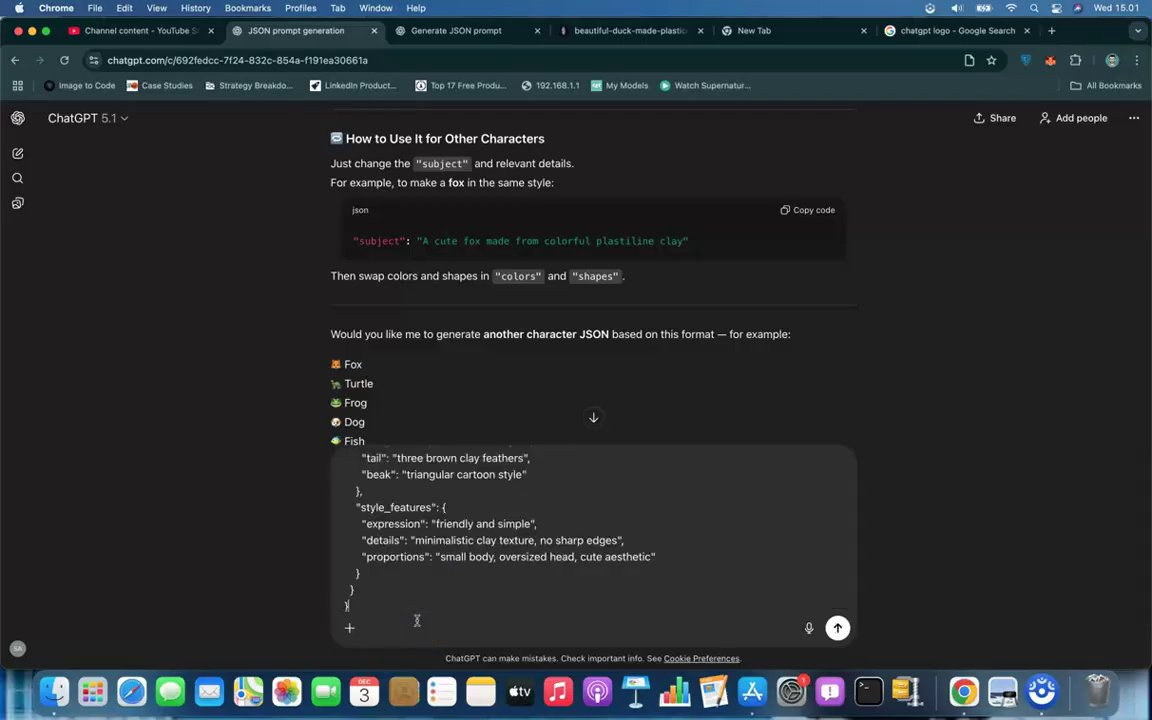
{"action": "key", "text": "shift+Return"}
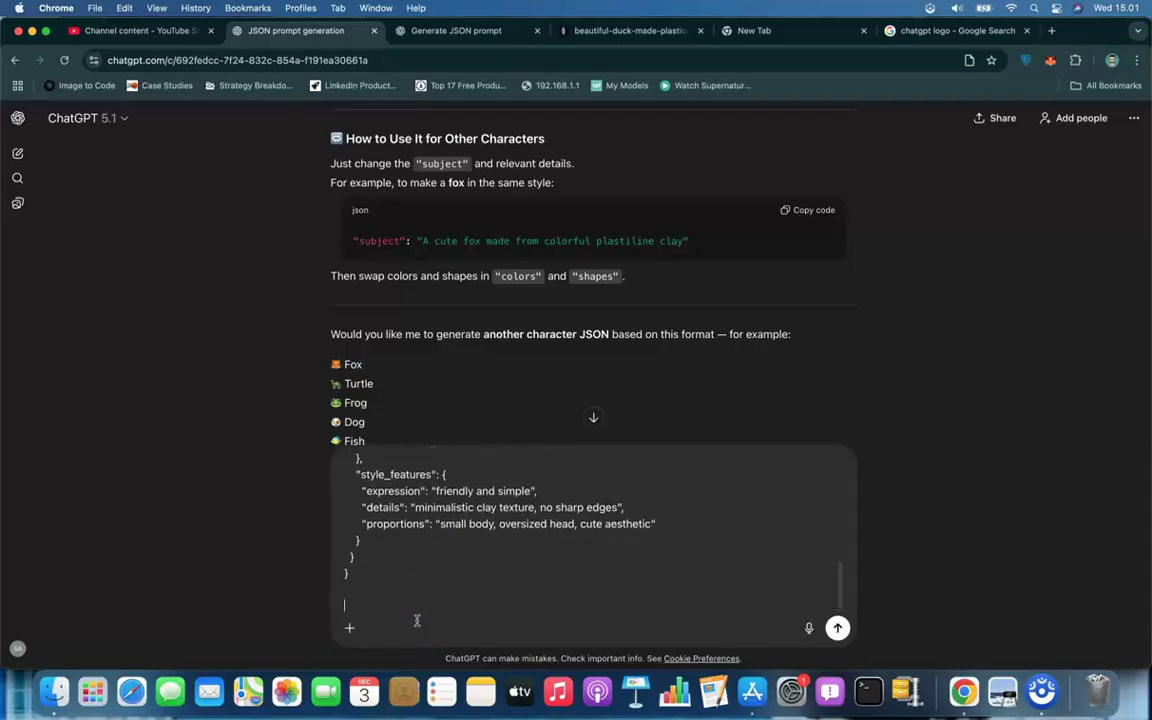
{"action": "type", "text": "generate the image"}
{"action": "scroll", "coordinate": [513, 490], "scroll_direction": "up", "scroll_amount": 15}
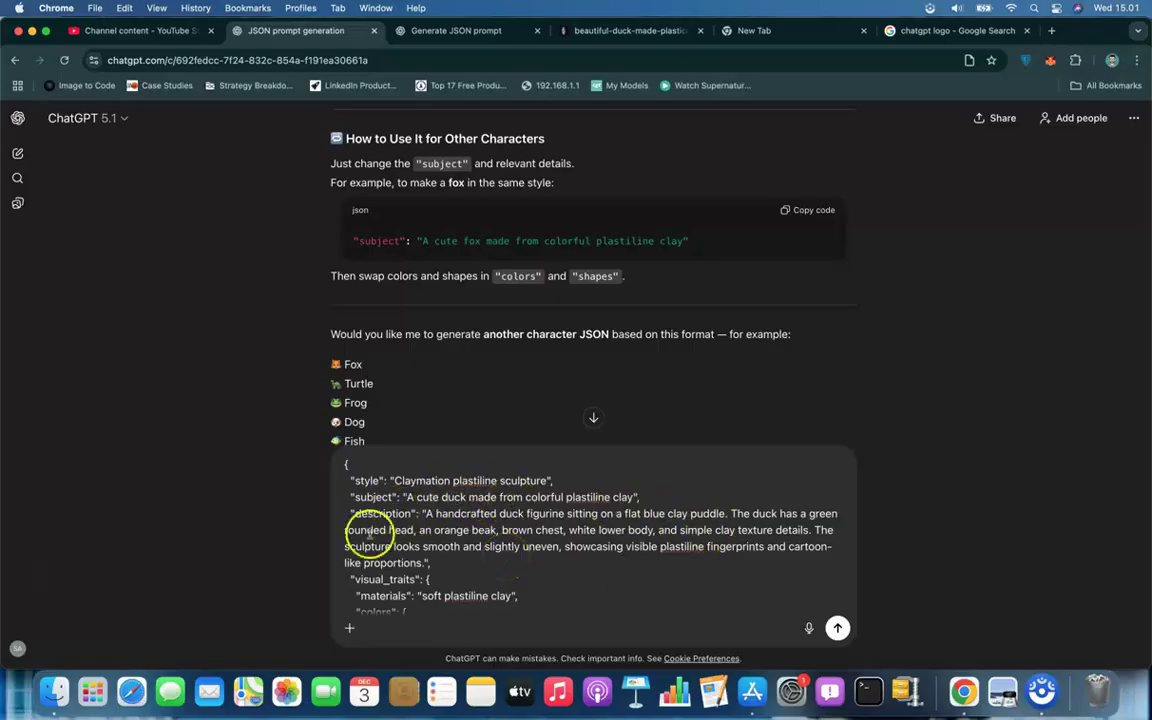
{"action": "scroll", "coordinate": [430, 517], "scroll_direction": "down", "scroll_amount": 3}
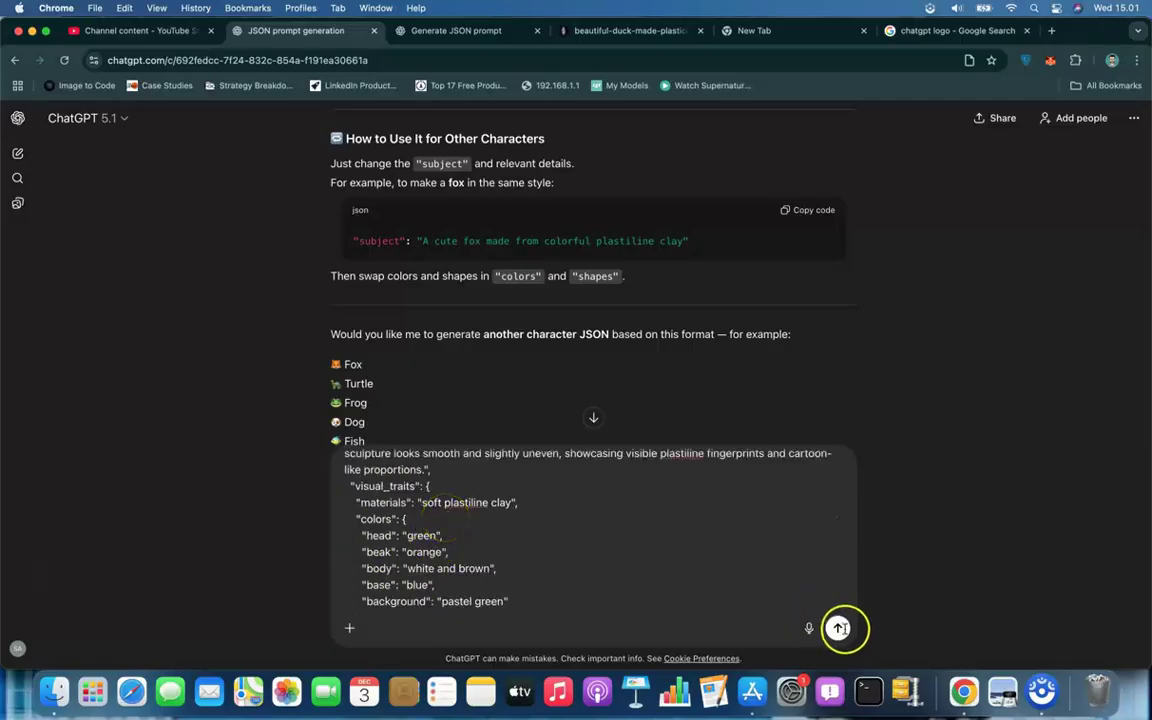
{"action": "scroll", "coordinate": [840, 628], "scroll_direction": "down", "scroll_amount": 3}
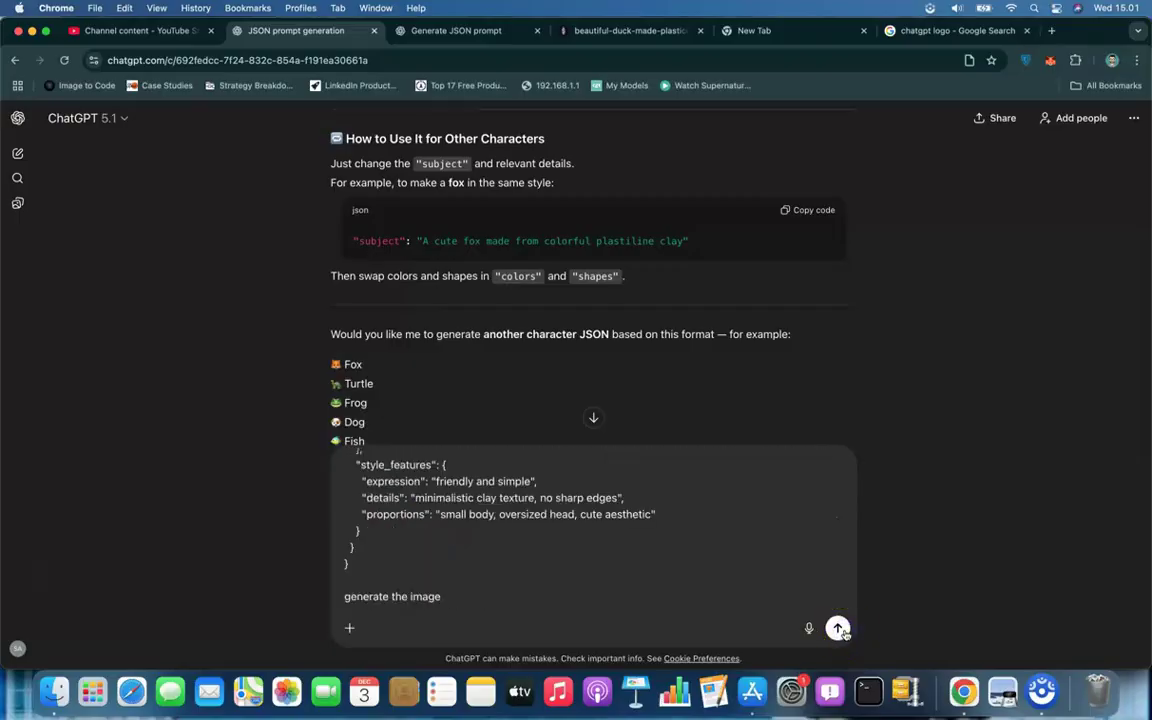
{"action": "left_click", "coordinate": [838, 628]}
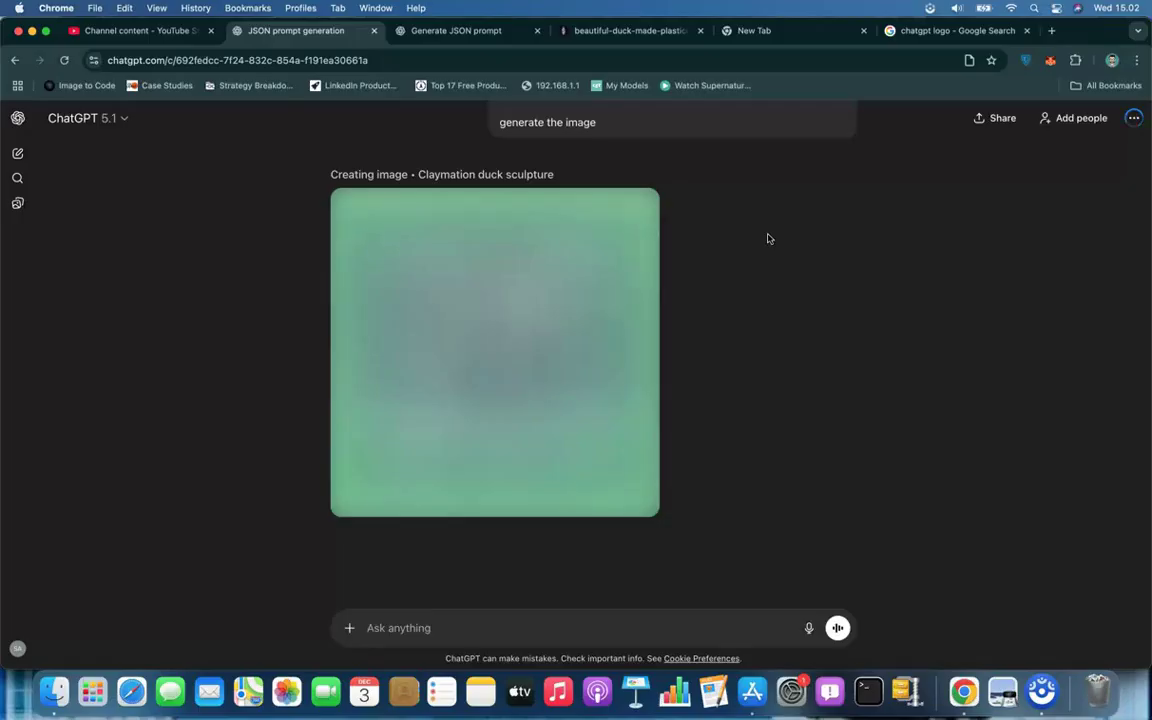
Step: In the earlier "Generate JSON prompt" chat, read the JSON made from the cartoon man reference image, through to its usage notes
{"action": "left_click", "coordinate": [745, 235]}
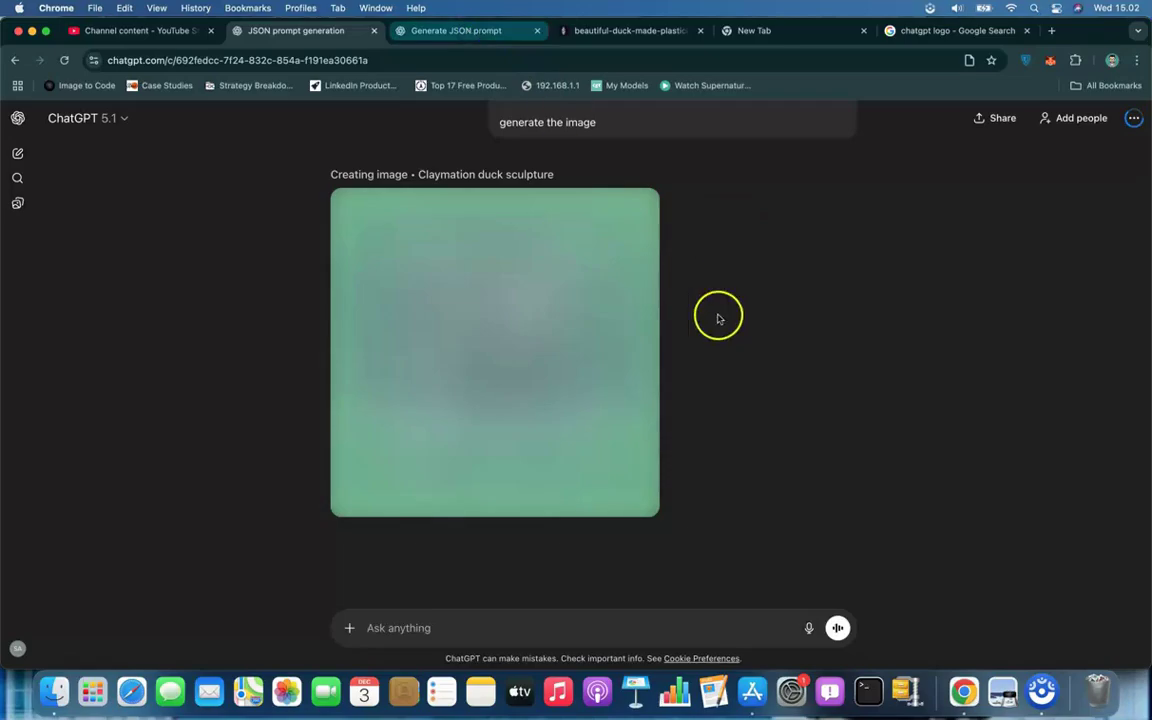
{"action": "key", "text": "ctrl+Tab"}
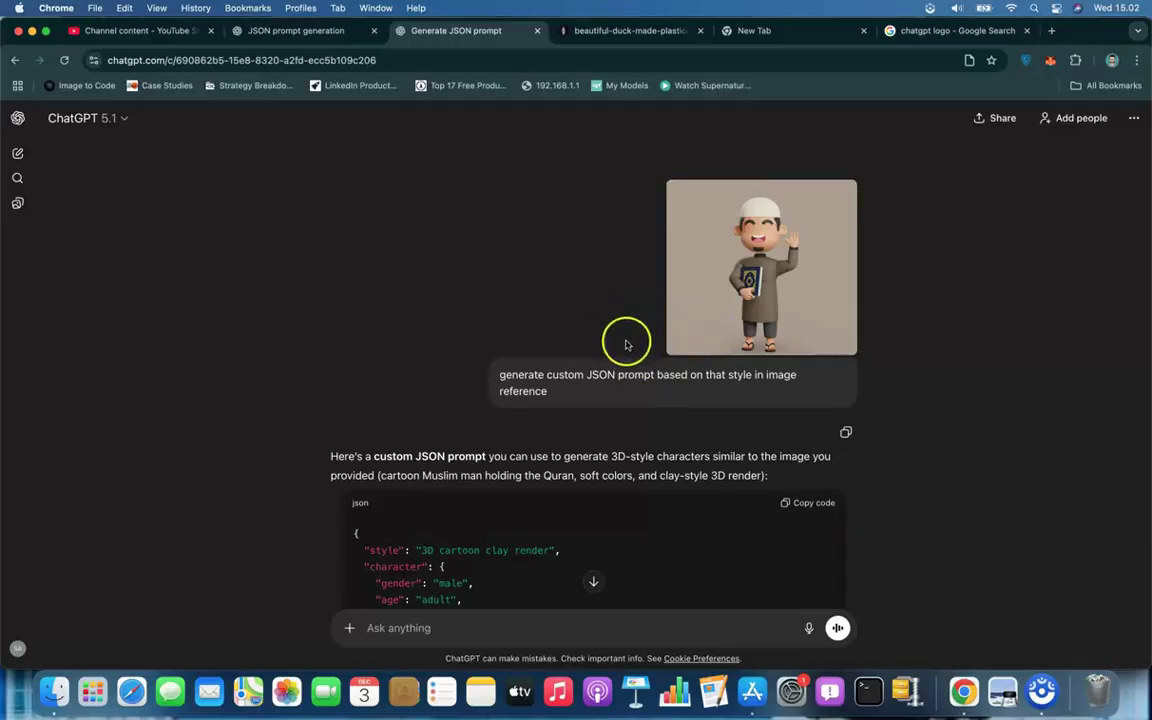
{"action": "scroll", "coordinate": [620, 309], "scroll_direction": "down", "scroll_amount": 1}
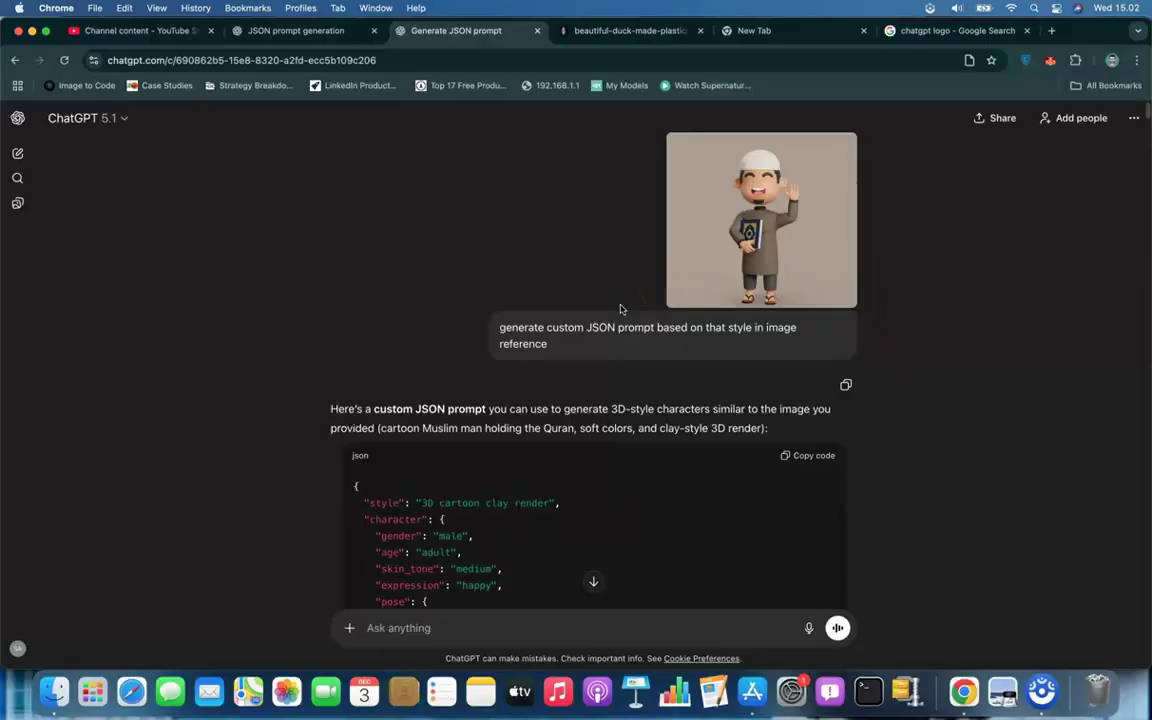
{"action": "scroll", "coordinate": [620, 307], "scroll_direction": "down", "scroll_amount": 1}
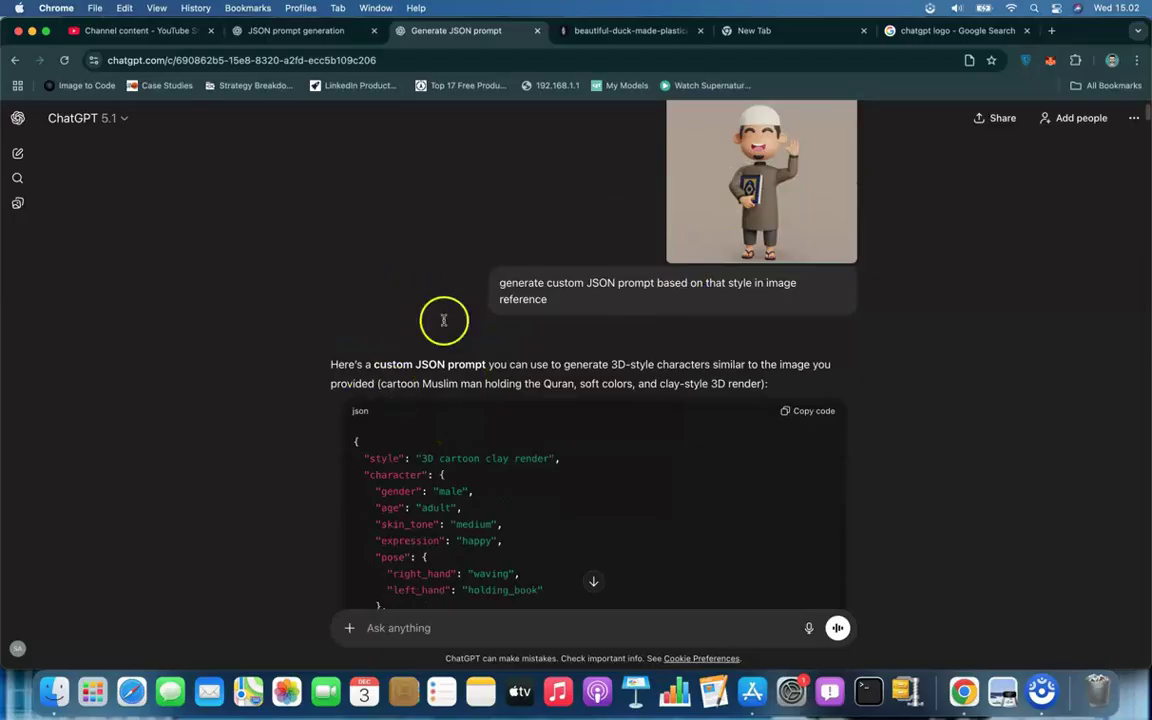
{"action": "scroll", "coordinate": [404, 314], "scroll_direction": "down", "scroll_amount": 5}
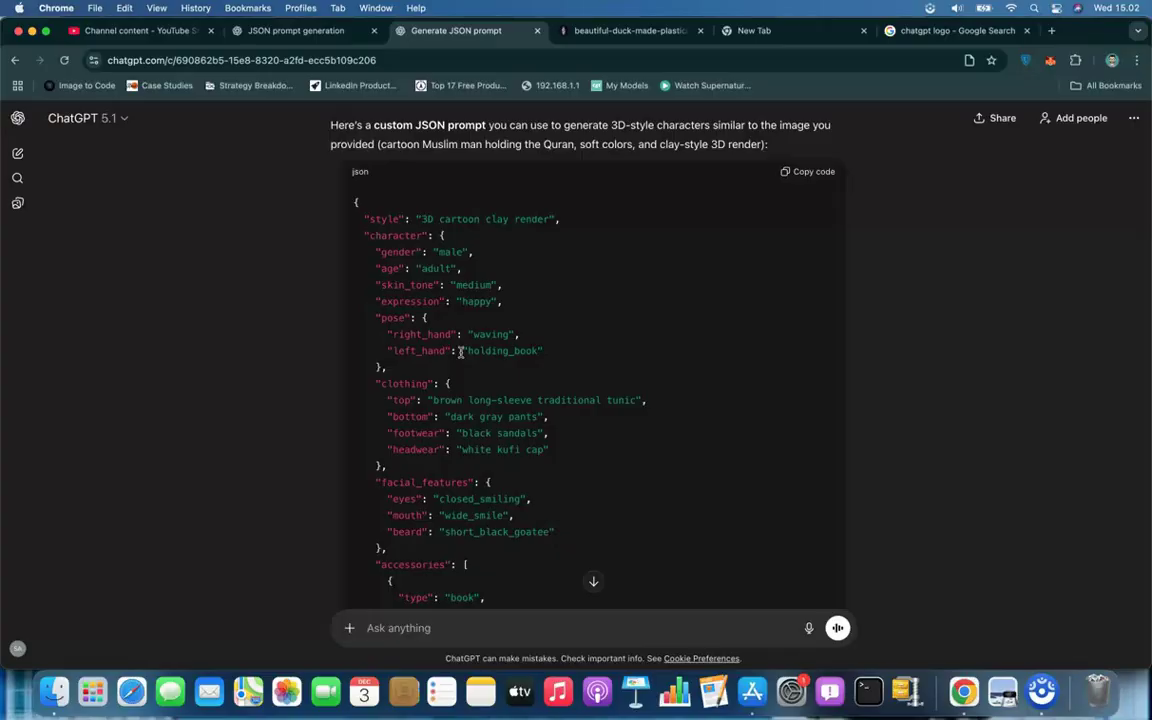
{"action": "scroll", "coordinate": [461, 351], "scroll_direction": "down", "scroll_amount": 5}
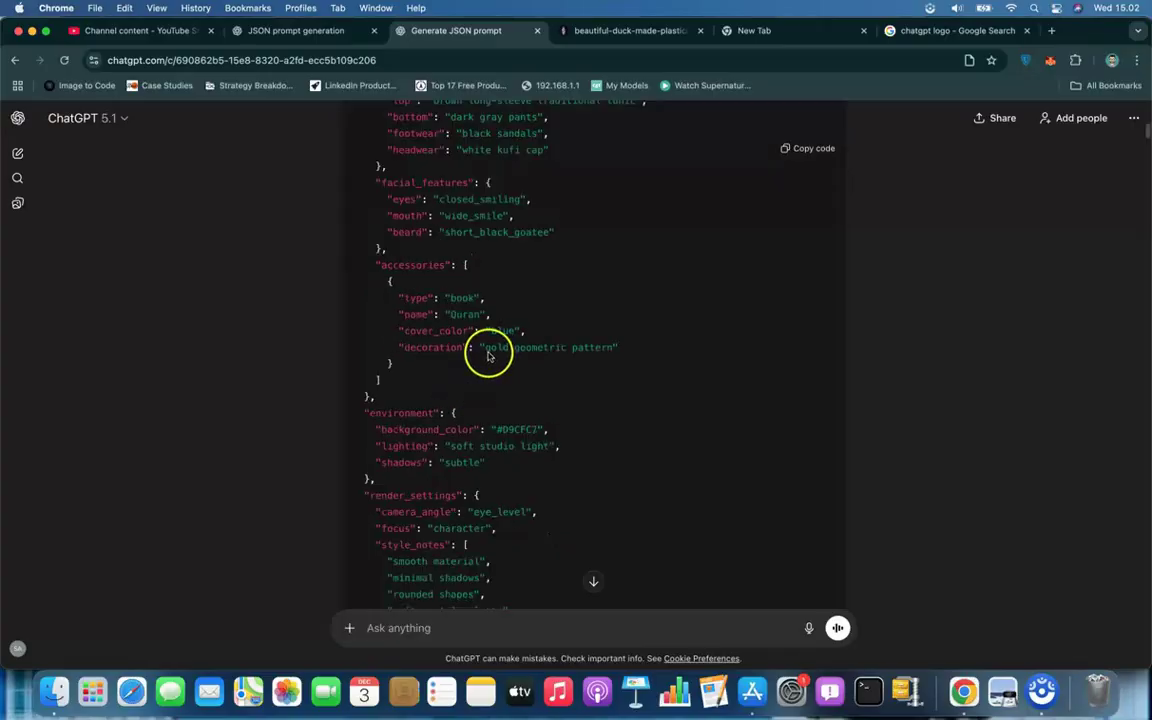
{"action": "scroll", "coordinate": [520, 370], "scroll_direction": "down", "scroll_amount": 1}
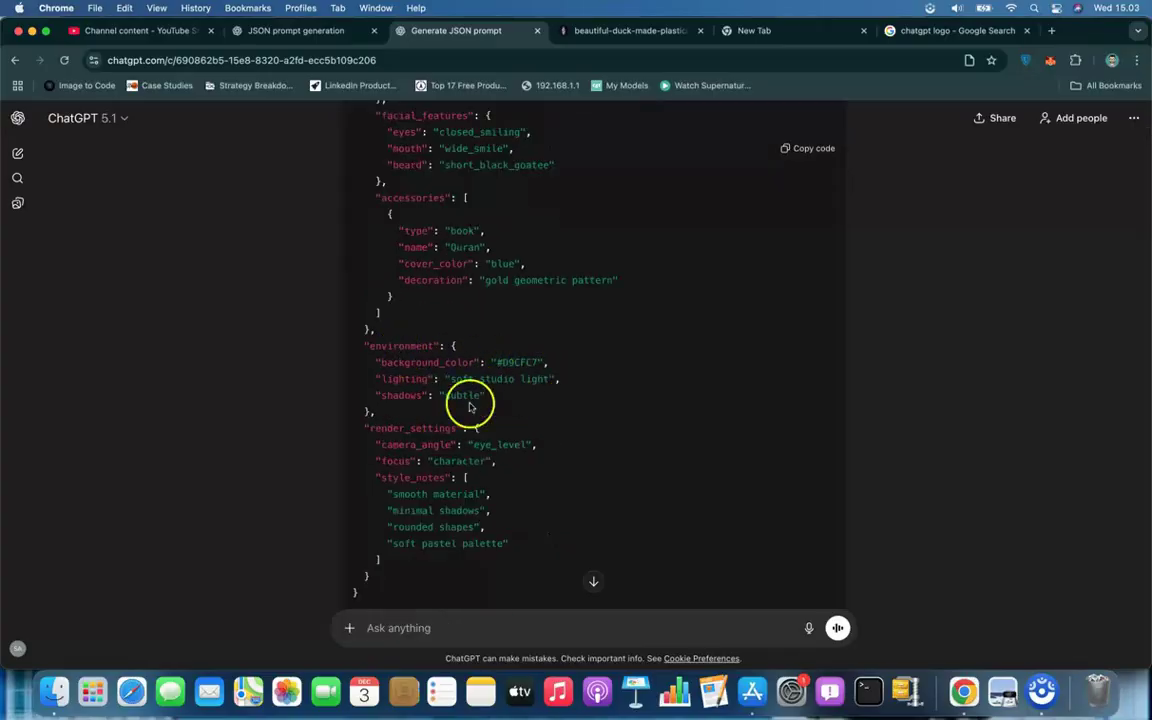
{"action": "scroll", "coordinate": [436, 374], "scroll_direction": "down", "scroll_amount": 5}
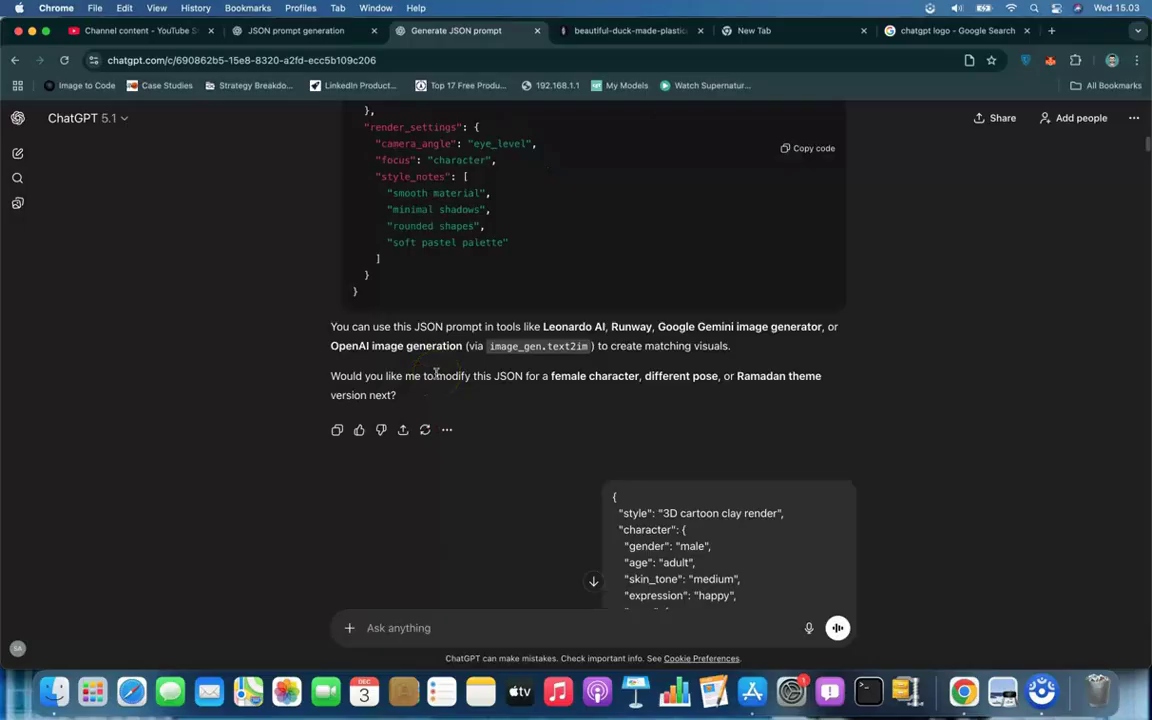
Step: Examine the message that sends the cartoon man JSON with "generate the image" and the image created from it
{"action": "scroll", "coordinate": [436, 374], "scroll_direction": "down", "scroll_amount": 10}
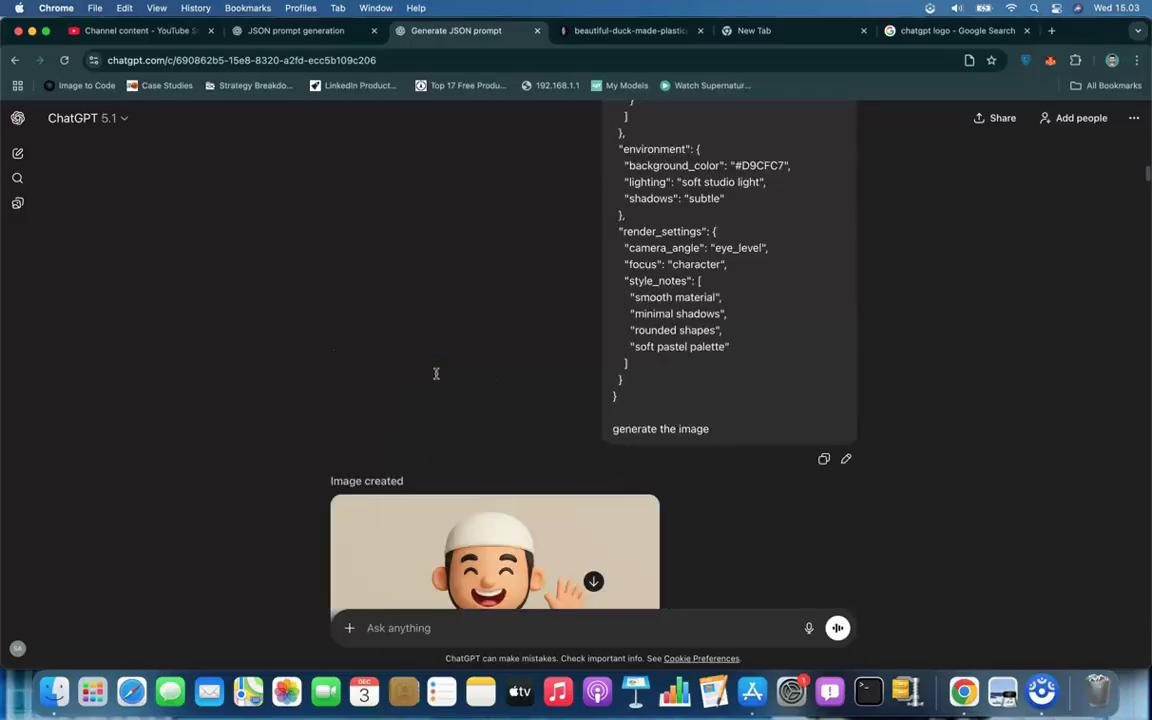
{"action": "scroll", "coordinate": [436, 374], "scroll_direction": "up", "scroll_amount": 10}
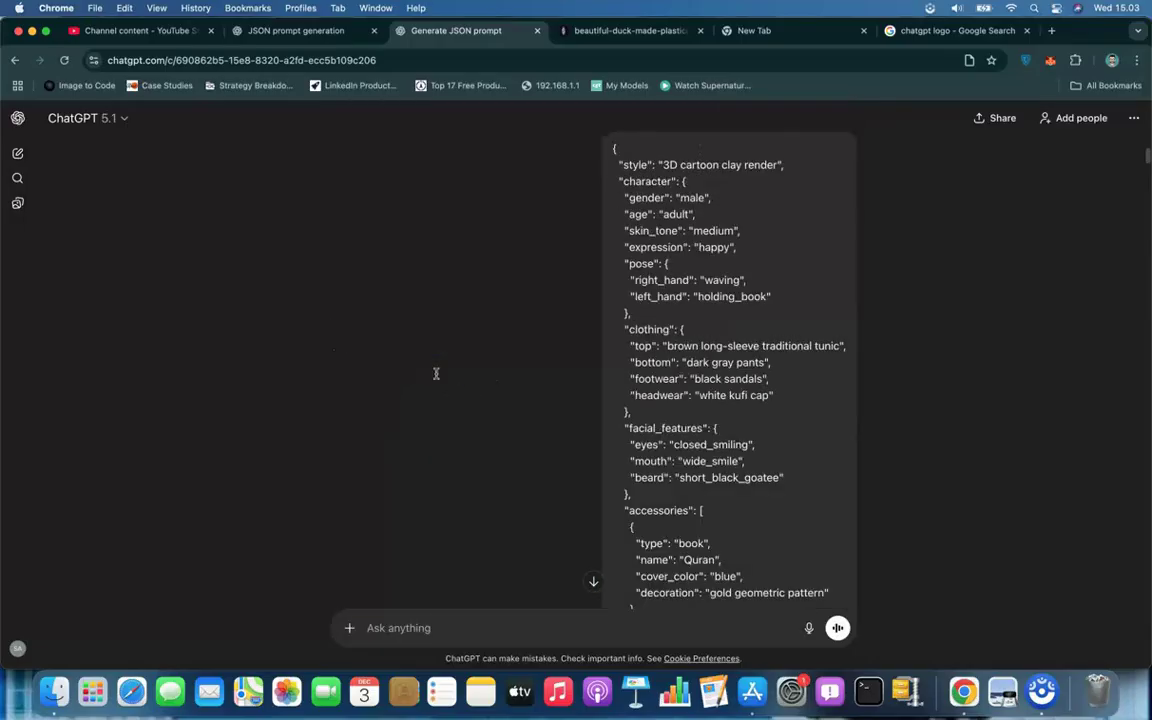
{"action": "scroll", "coordinate": [728, 430], "scroll_direction": "down", "scroll_amount": 2}
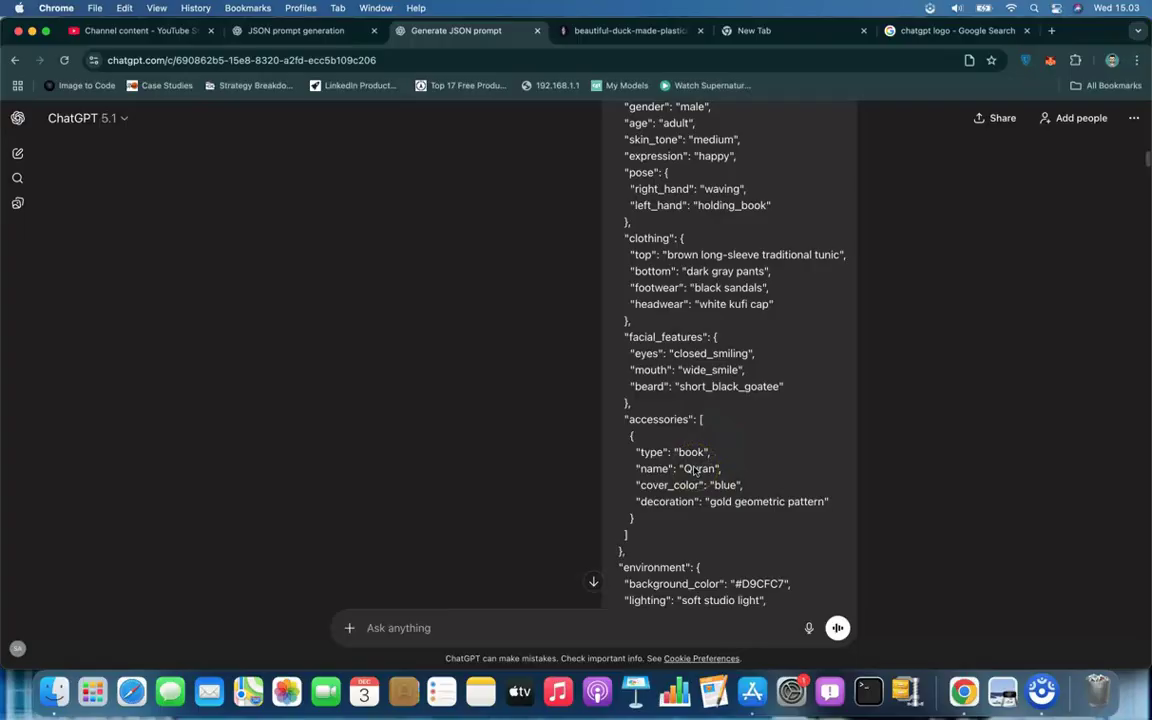
{"action": "scroll", "coordinate": [697, 468], "scroll_direction": "down", "scroll_amount": 2}
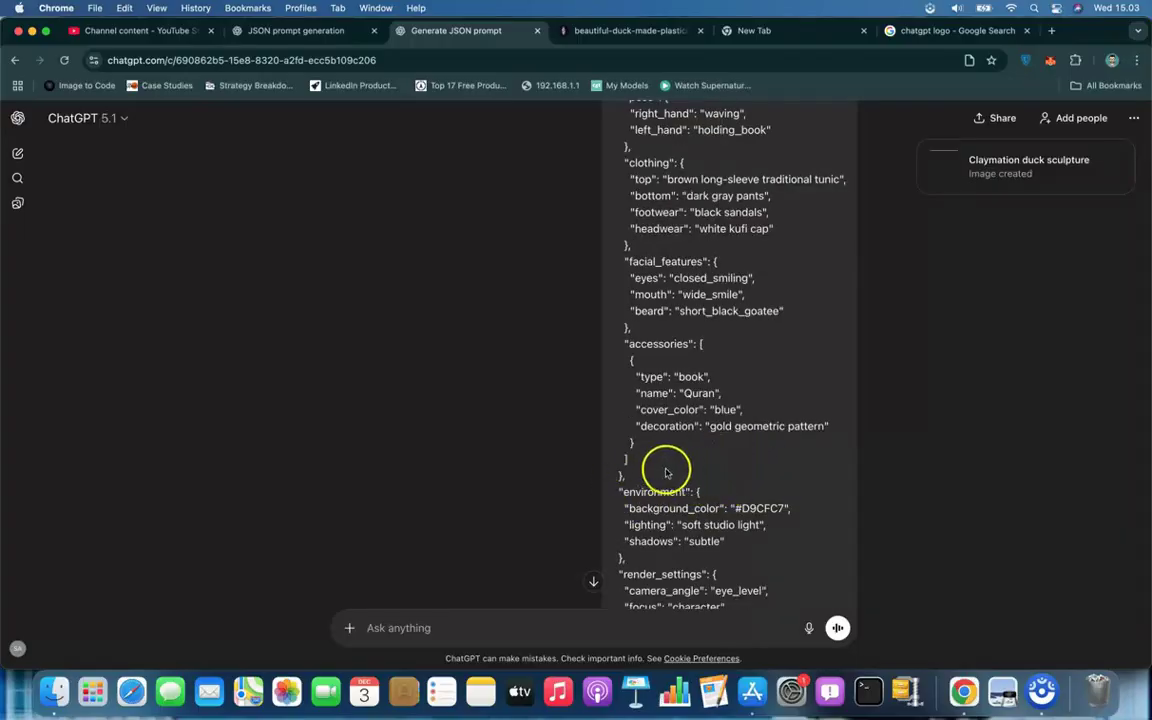
{"action": "scroll", "coordinate": [755, 467], "scroll_direction": "down", "scroll_amount": 1}
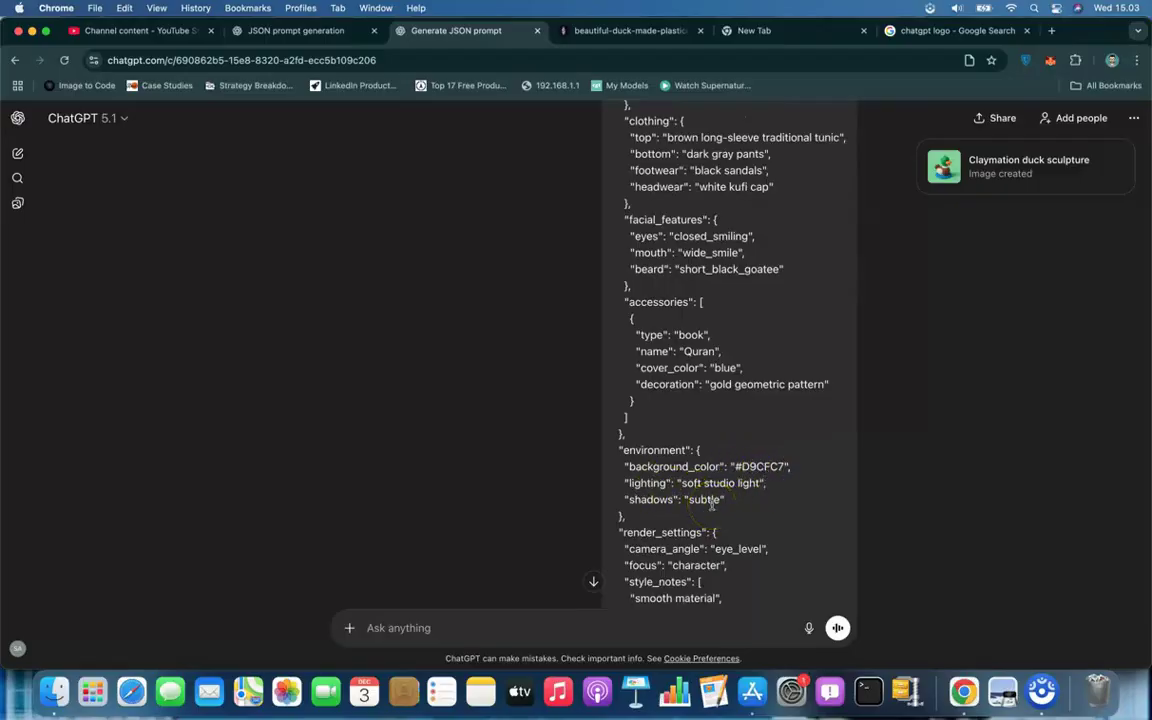
{"action": "scroll", "coordinate": [460, 383], "scroll_direction": "down", "scroll_amount": 10}
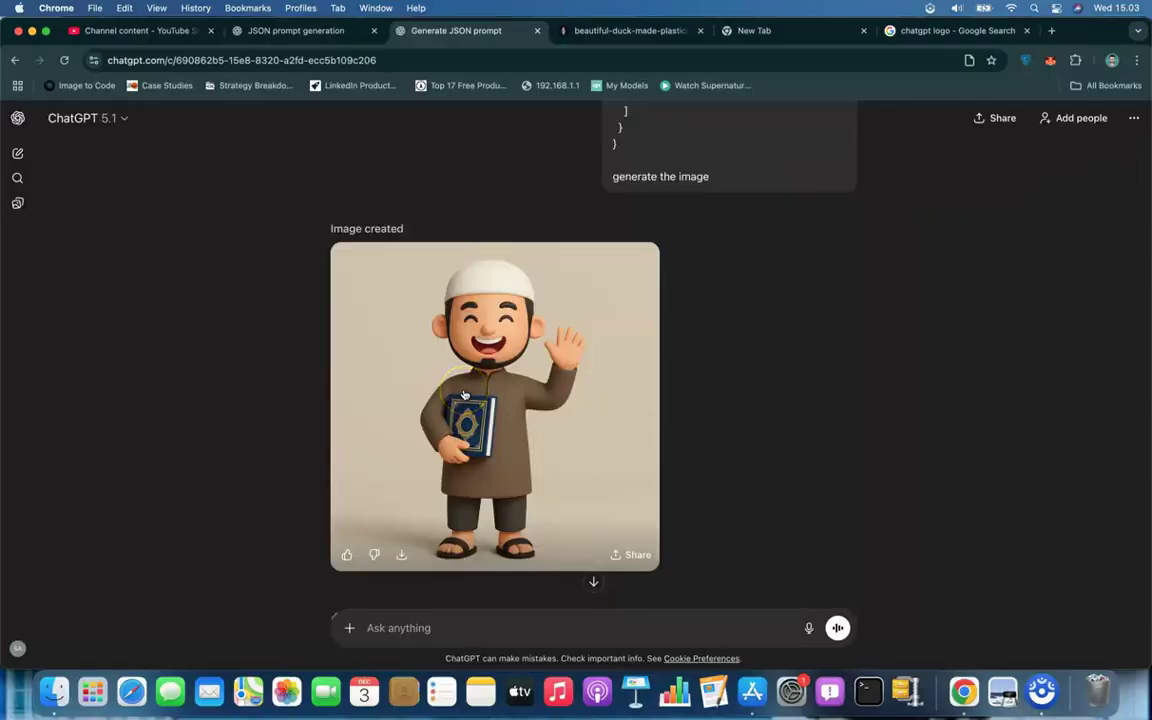
Step: Review the floating-head JSON variation and compare the male and female character images generated in the same style
{"action": "scroll", "coordinate": [545, 224], "scroll_direction": "up", "scroll_amount": 10}
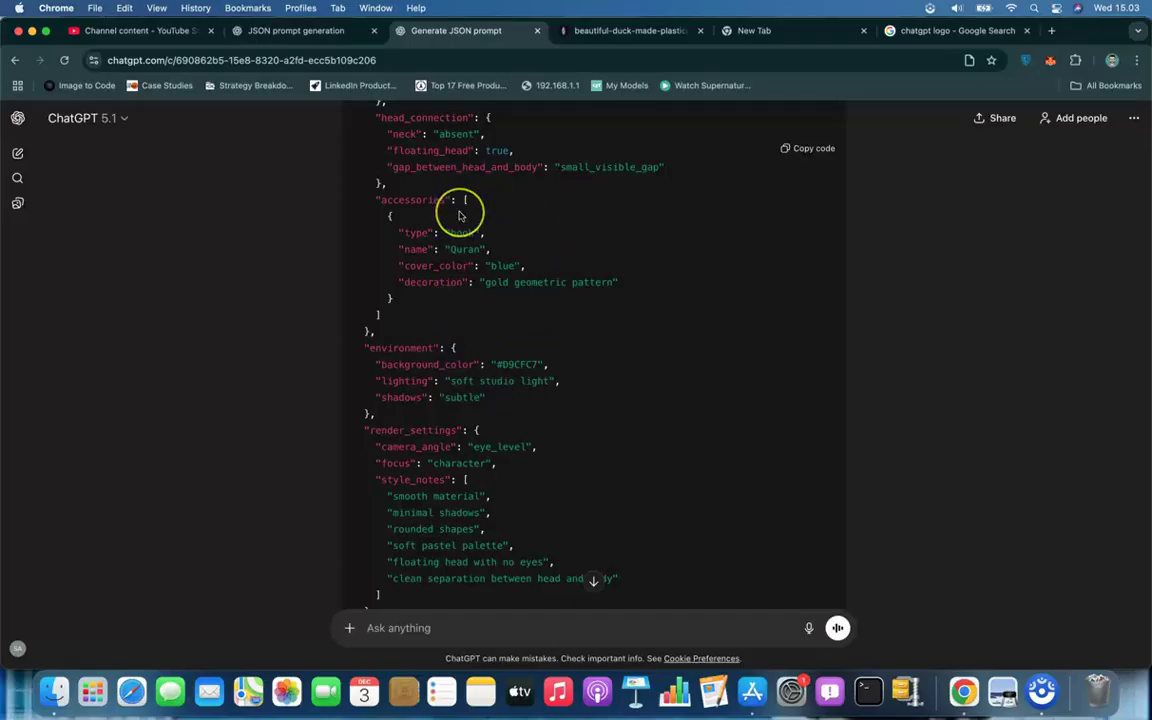
{"action": "scroll", "coordinate": [460, 216], "scroll_direction": "down", "scroll_amount": 3}
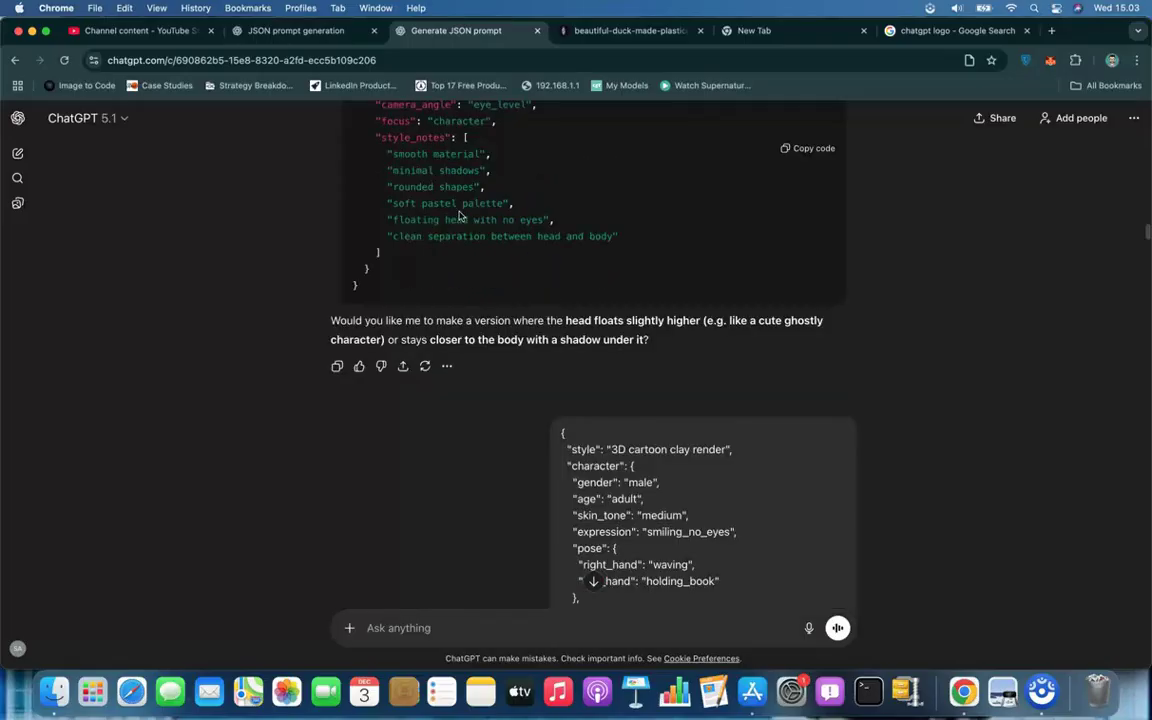
{"action": "scroll", "coordinate": [459, 216], "scroll_direction": "down", "scroll_amount": 10}
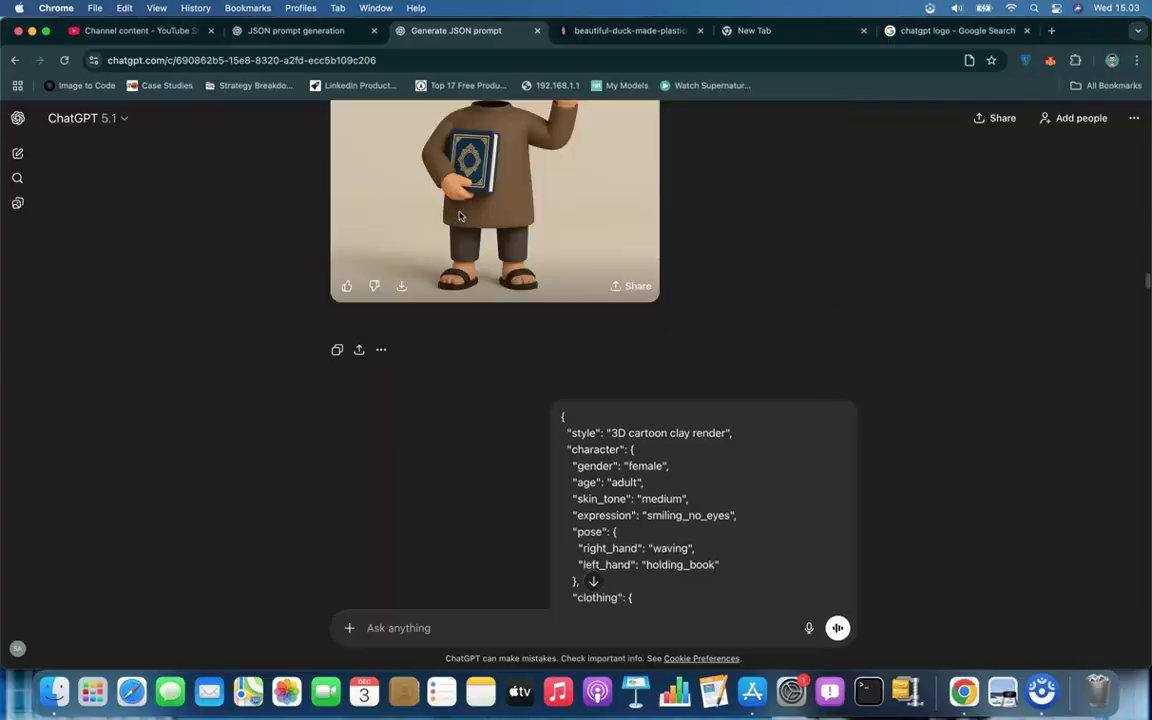
{"action": "scroll", "coordinate": [455, 290], "scroll_direction": "up", "scroll_amount": 2}
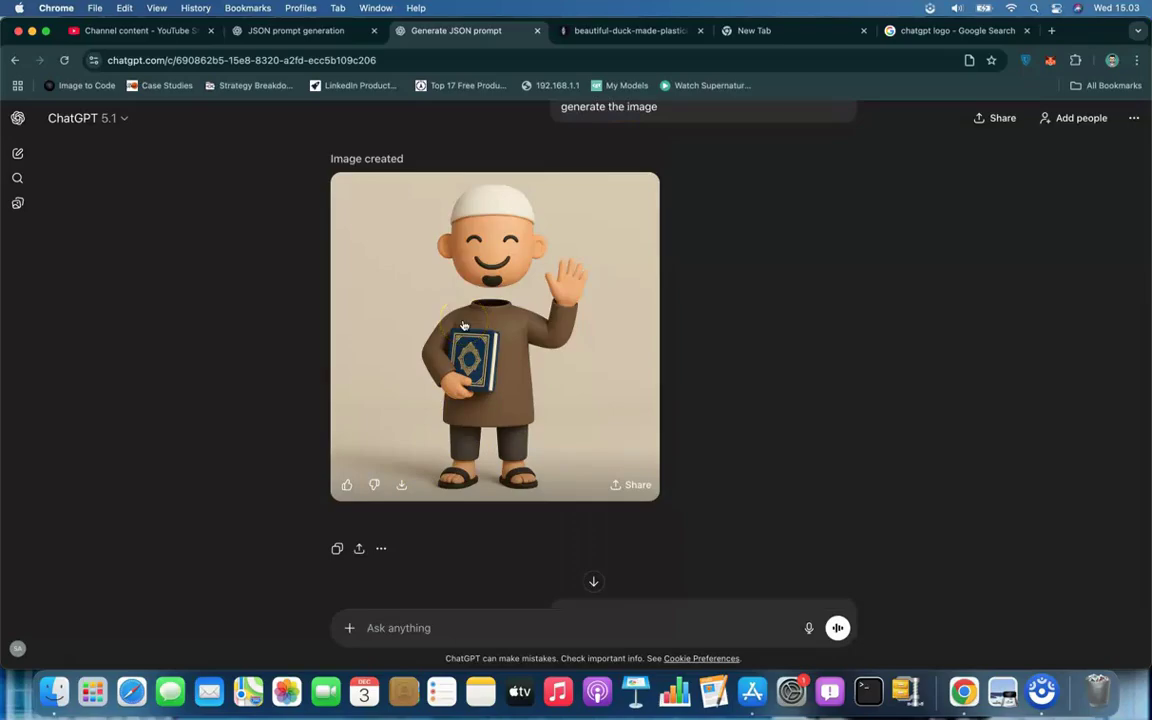
{"action": "scroll", "coordinate": [463, 325], "scroll_direction": "down", "scroll_amount": 8}
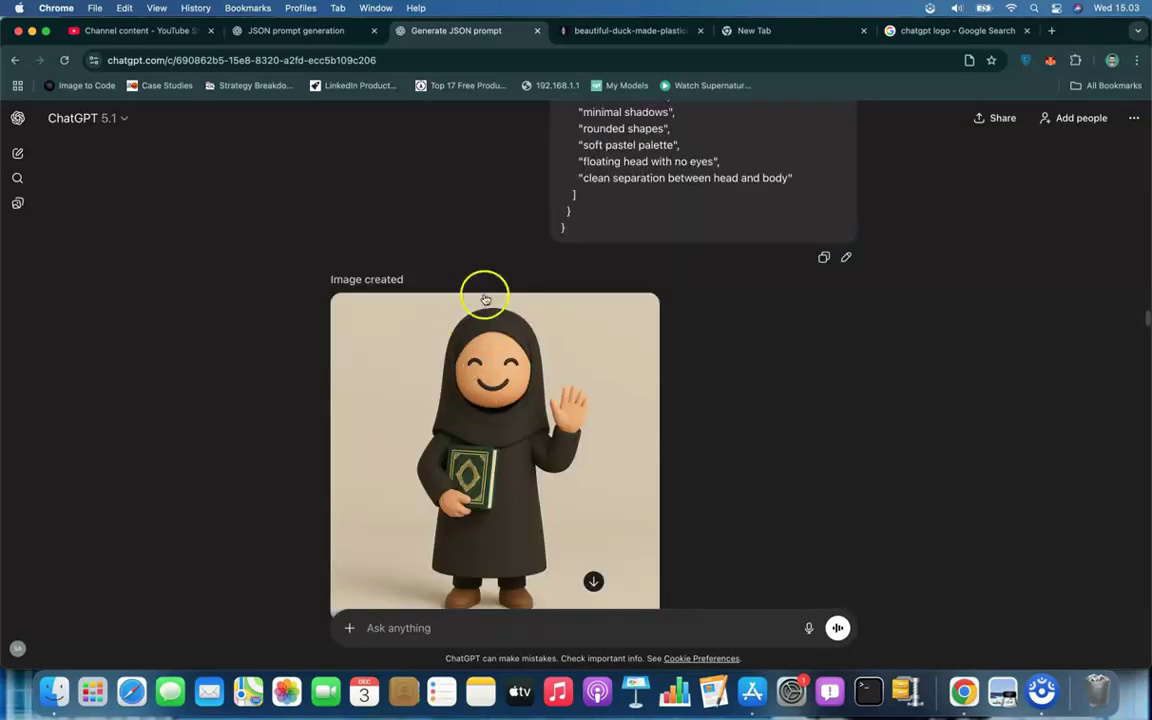
{"action": "scroll", "coordinate": [433, 330], "scroll_direction": "down", "scroll_amount": 1}
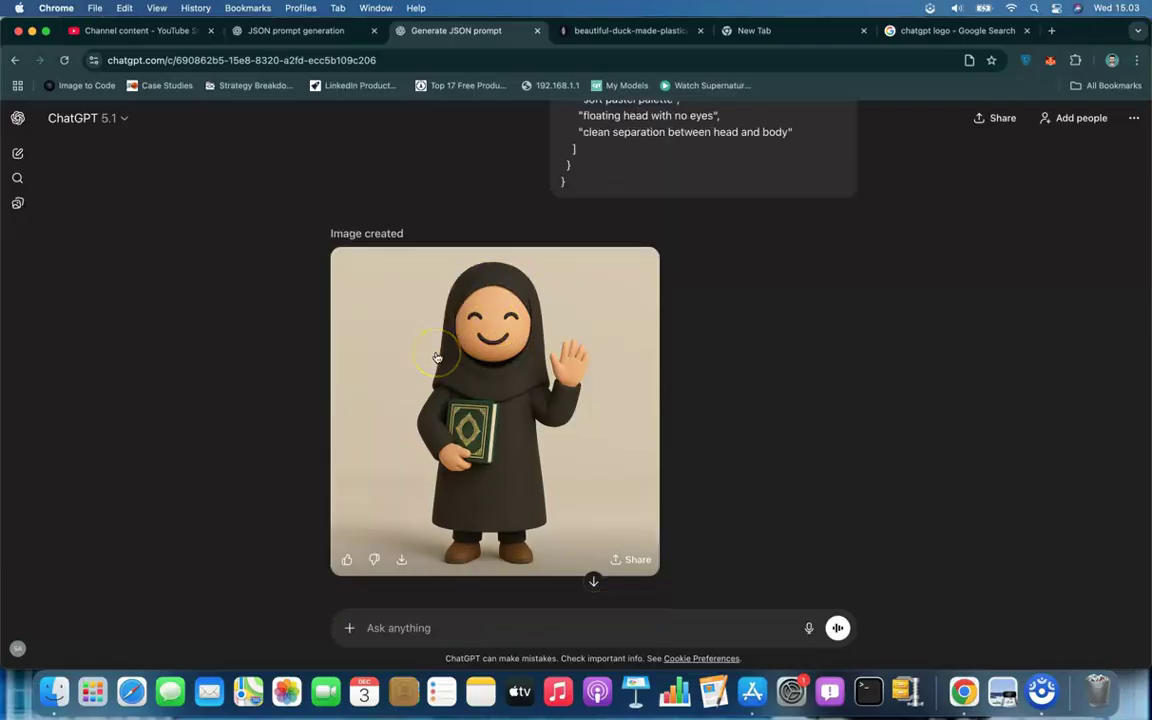
Step: Return to the duck chat, view the generated duck image and copy the JSON prompt for the duck again
{"action": "left_click", "coordinate": [304, 34]}
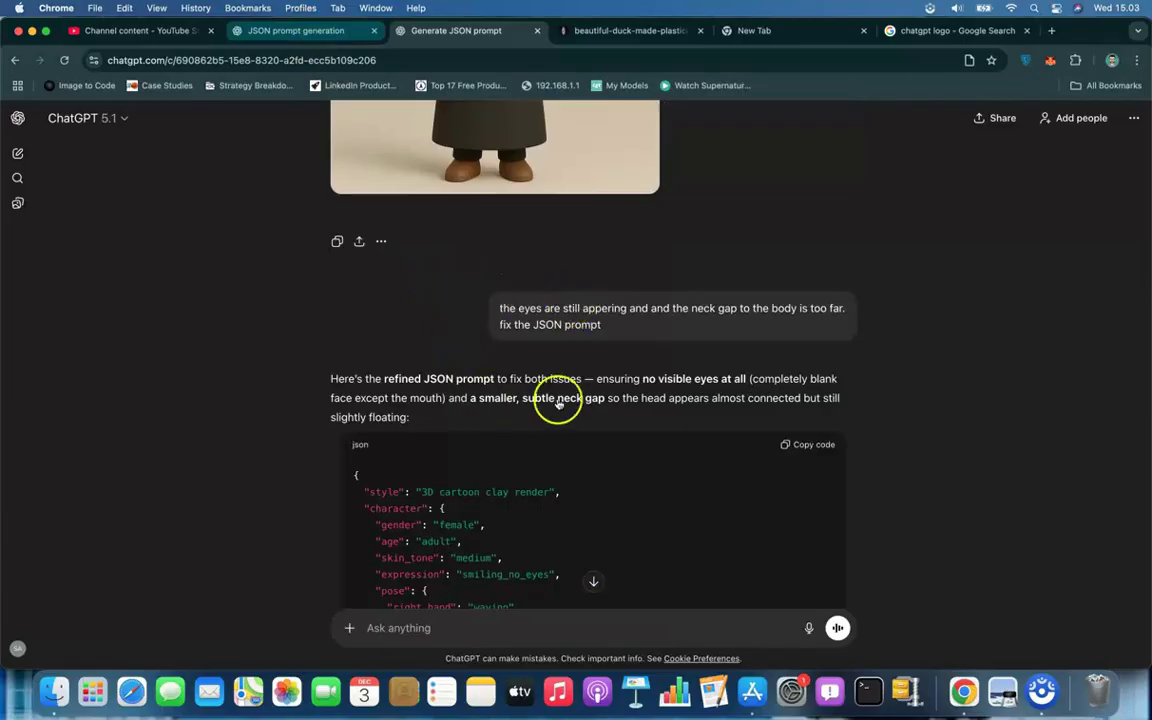
{"action": "key", "text": "ctrl+shift+Tab"}
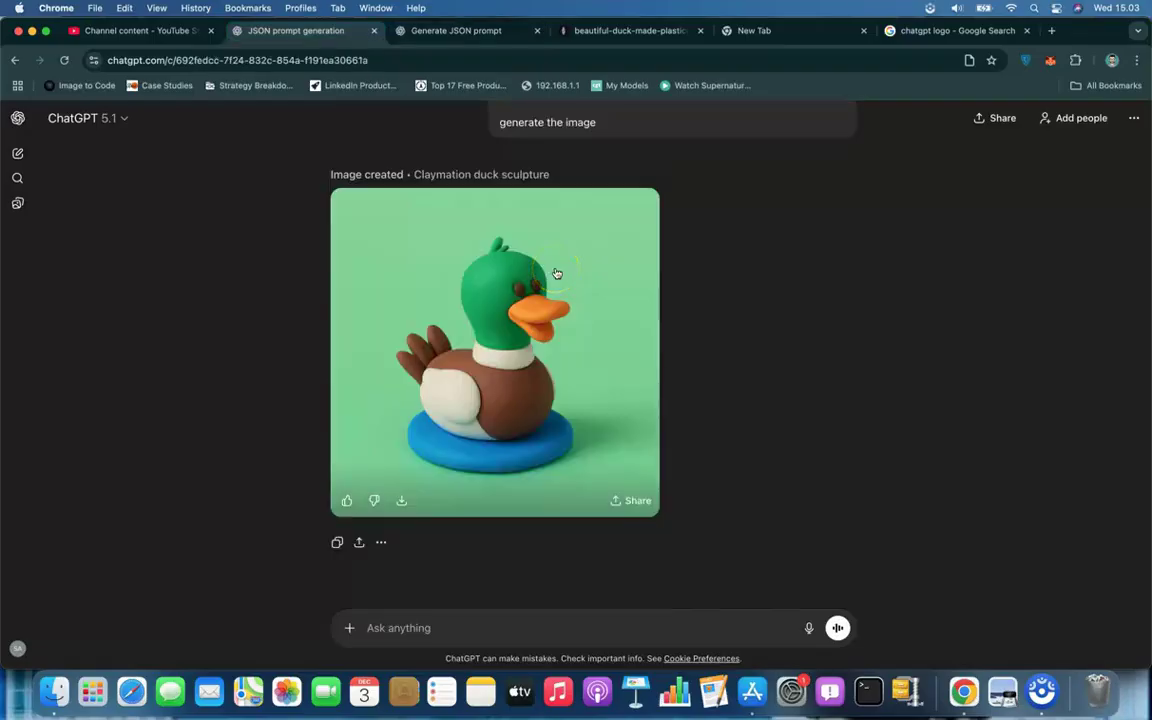
{"action": "scroll", "coordinate": [557, 273], "scroll_direction": "up", "scroll_amount": 10}
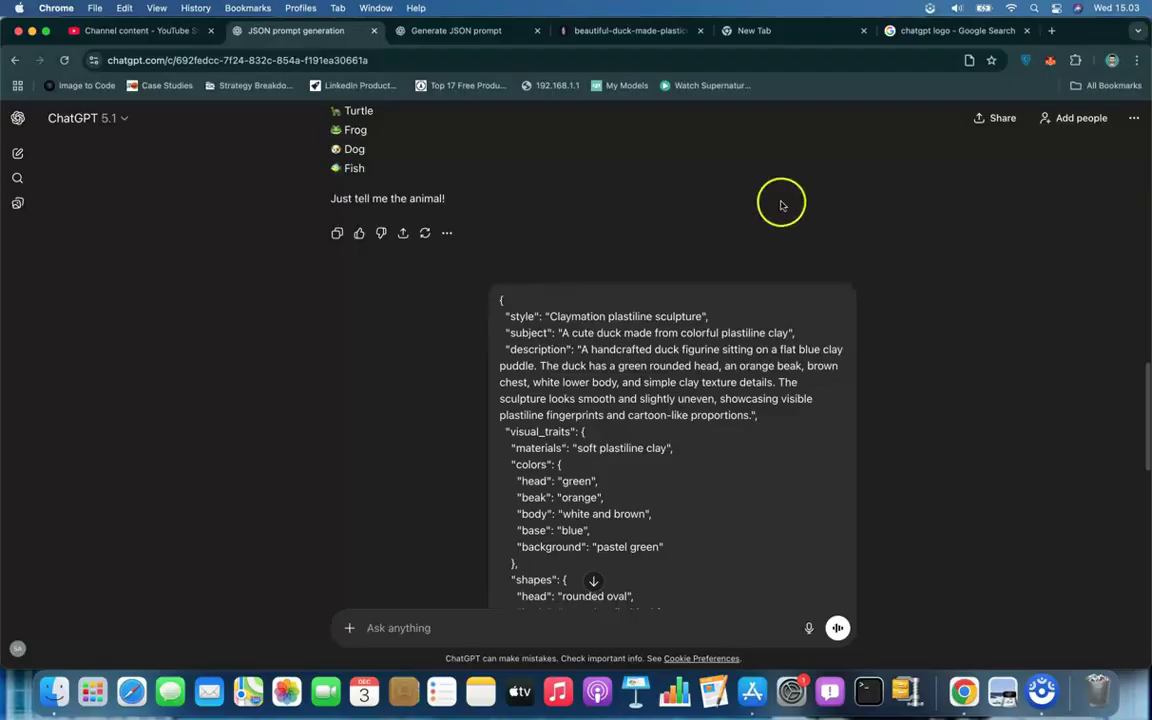
{"action": "scroll", "coordinate": [805, 175], "scroll_direction": "down", "scroll_amount": 10}
{"action": "left_click", "coordinate": [815, 170]}
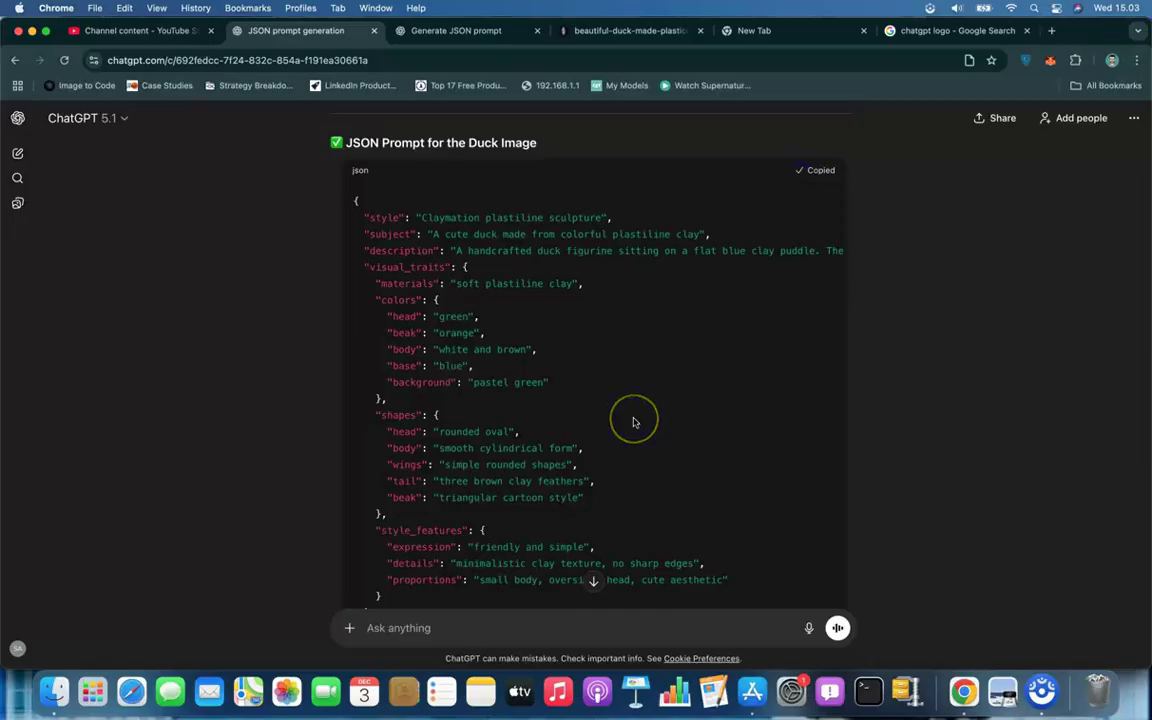
Step: Paste the duck JSON into a new message and change the animal in its subject entry to "turtle"
{"action": "scroll", "coordinate": [580, 500], "scroll_direction": "down", "scroll_amount": 15}
{"action": "left_click", "coordinate": [493, 625]}
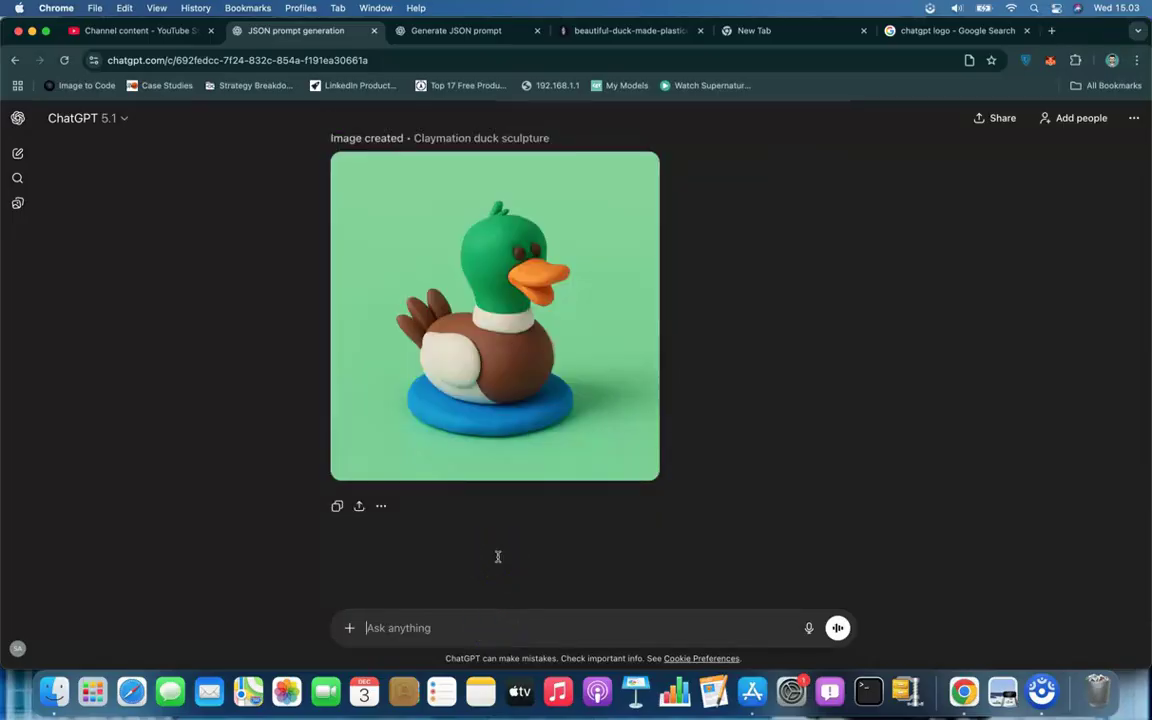
{"action": "key", "text": "super+v"}
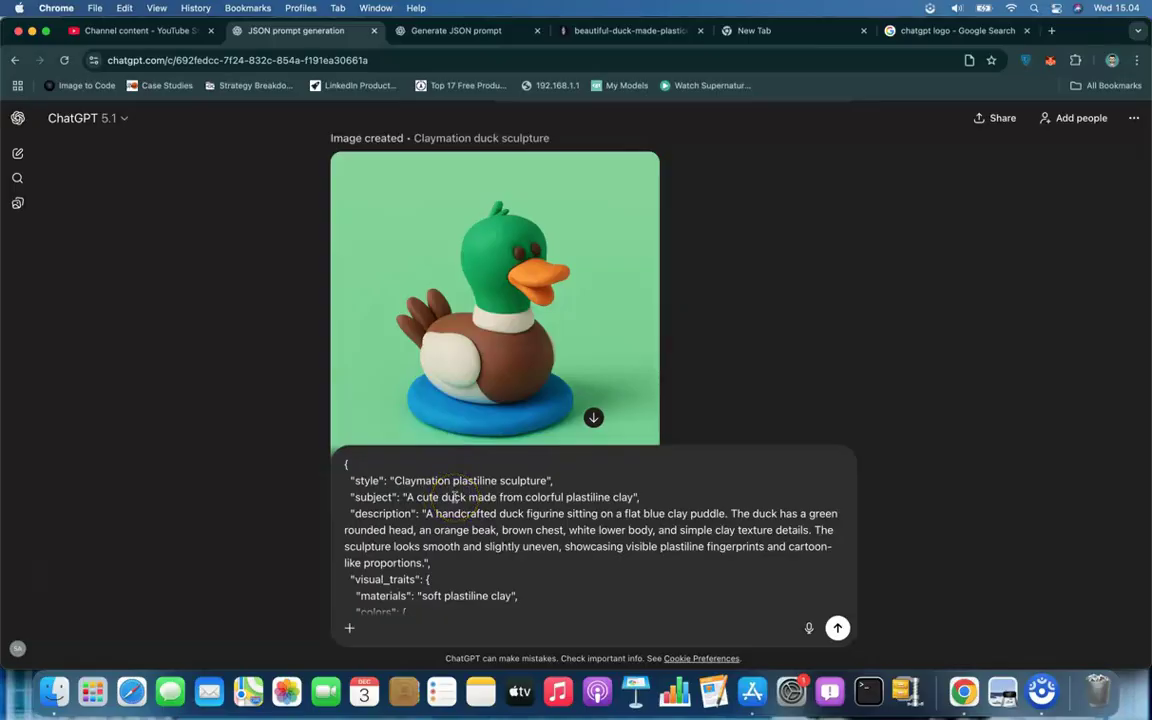
{"action": "double_click", "coordinate": [454, 497]}
{"action": "type", "text": "turtle"}
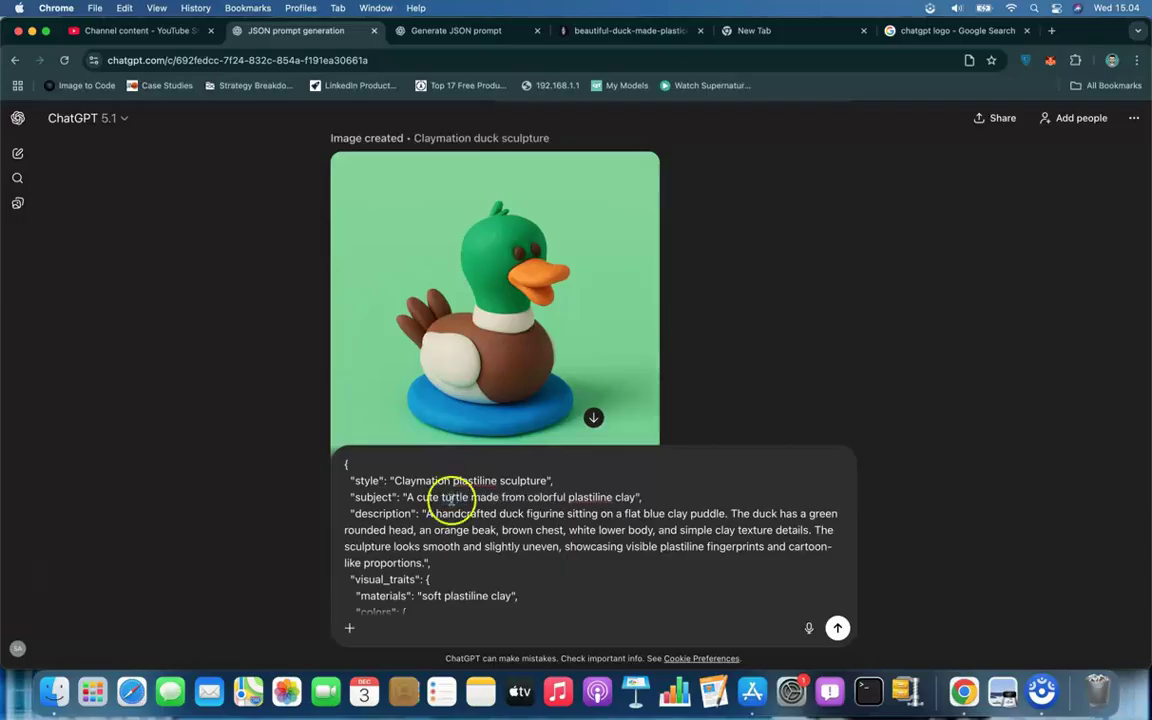
Step: Replace both mentions of the duck in the JSON's description entry with "turtle"
{"action": "double_click", "coordinate": [510, 514]}
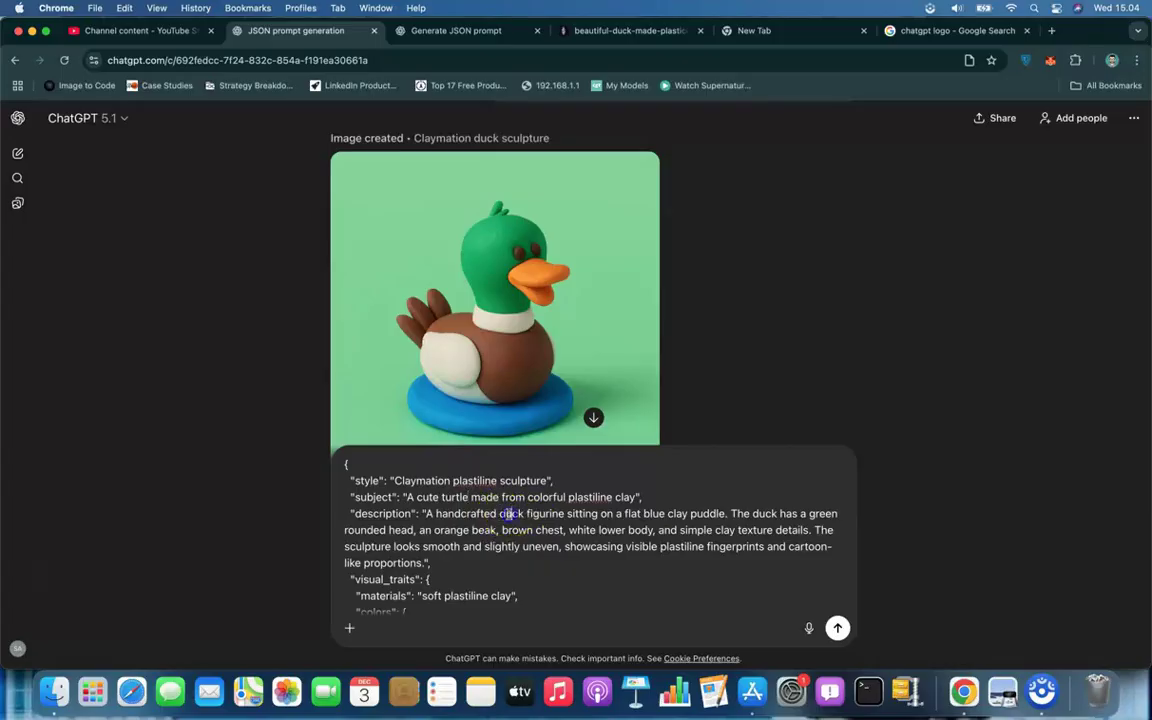
{"action": "type", "text": "t"}
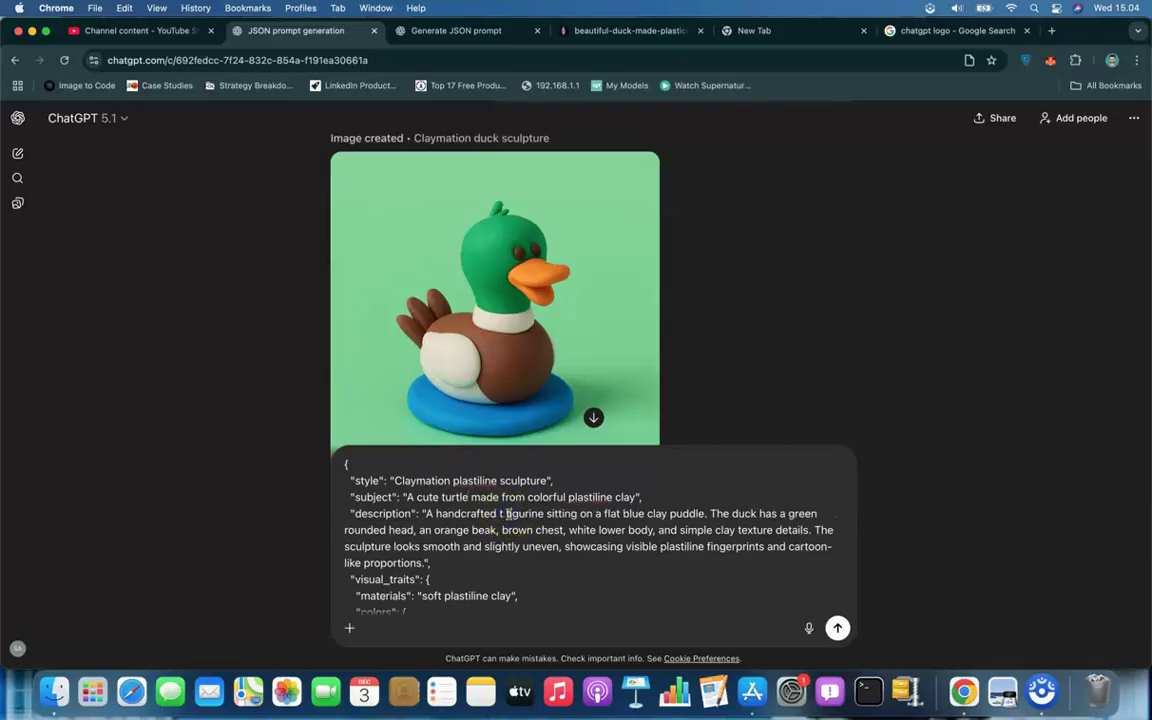
{"action": "type", "text": "u"}
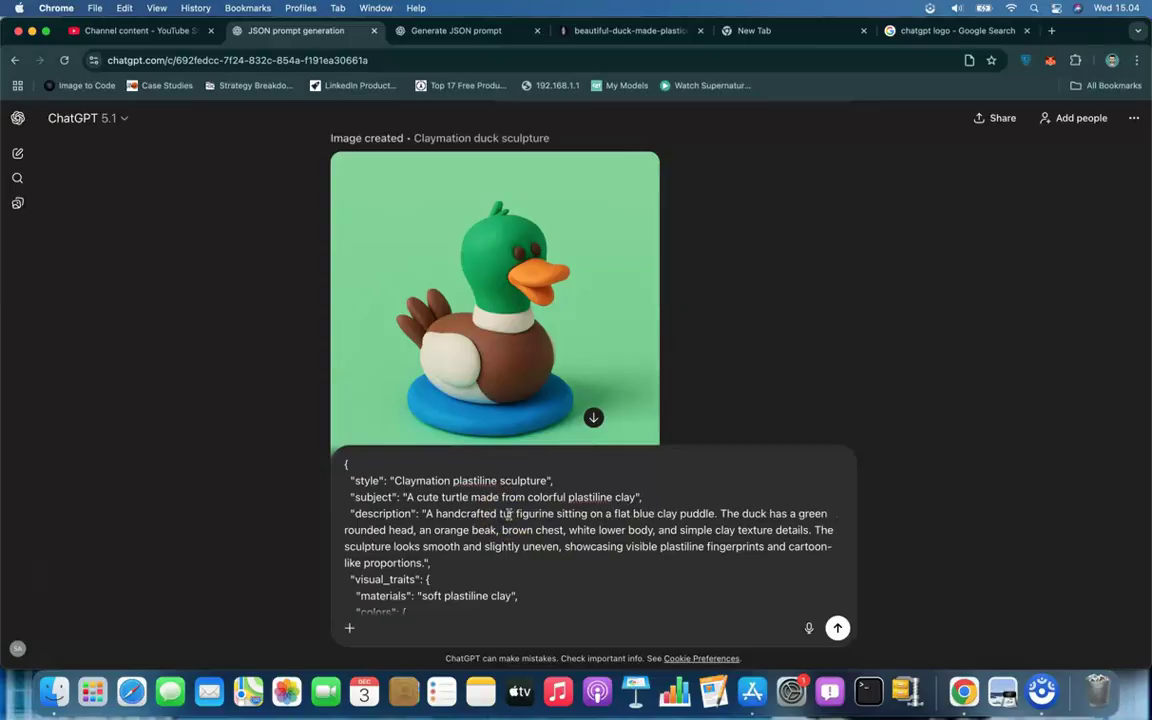
{"action": "type", "text": "rtle"}
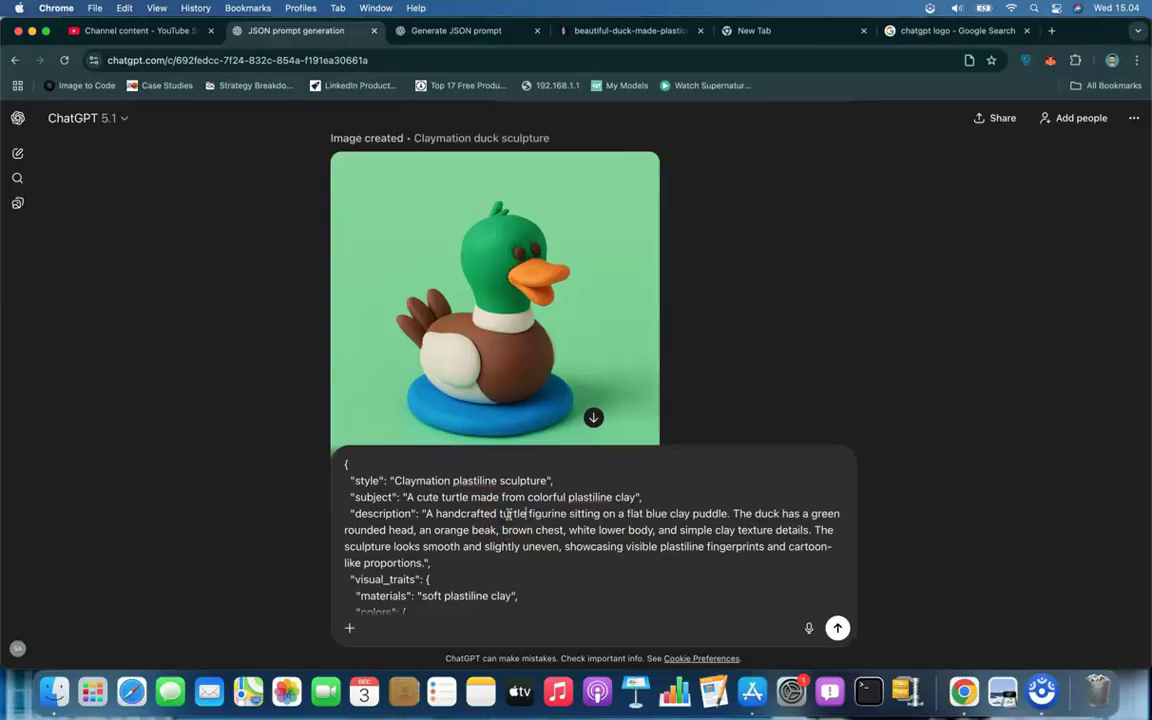
{"action": "double_click", "coordinate": [765, 513]}
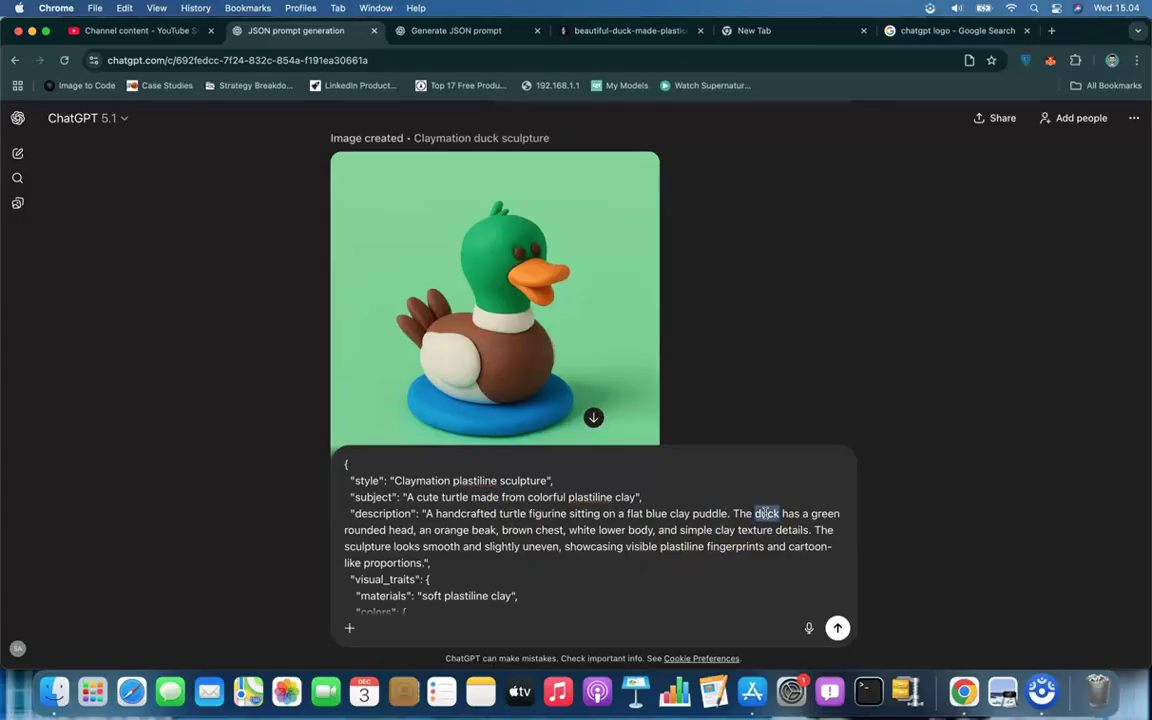
{"action": "type", "text": "turtle"}
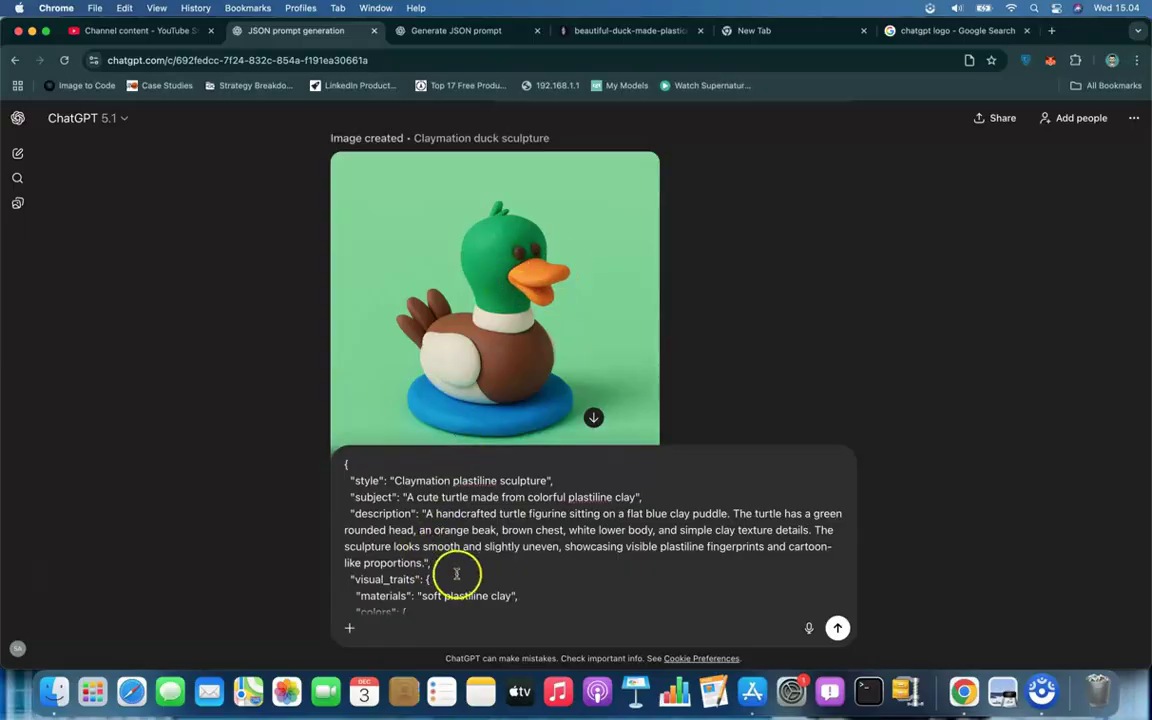
Step: Delete the duck-specific text from the turtle description, from "an orange beak" through "slightly uneven," keeping the fingerprint and proportions wording
{"action": "left_click", "coordinate": [417, 532]}
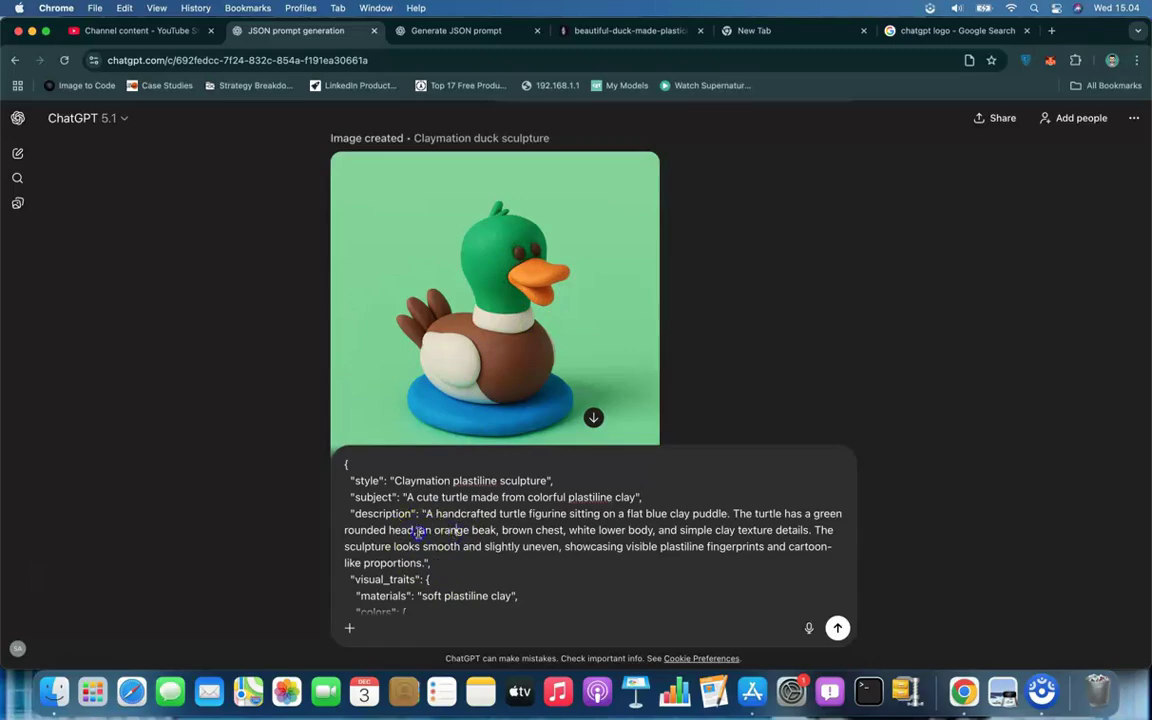
{"action": "left_click_drag", "start_coordinate": [500, 535], "coordinate": [616, 541]}
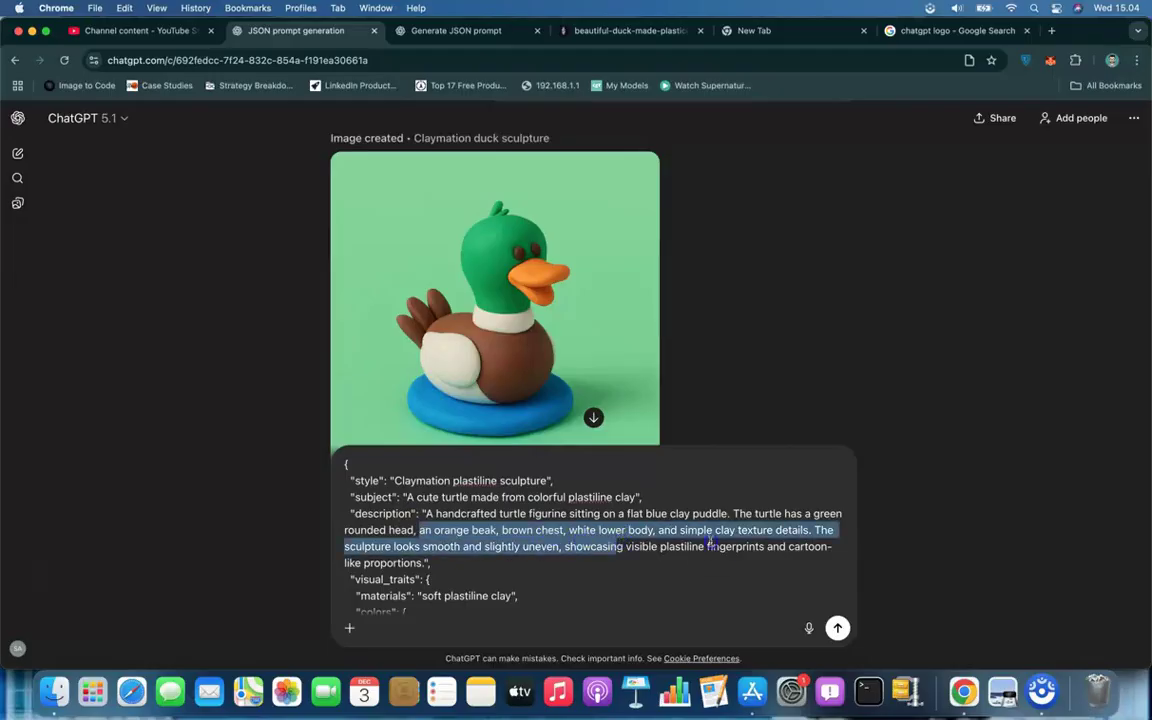
{"action": "left_click_drag", "start_coordinate": [775, 548], "coordinate": [557, 546]}
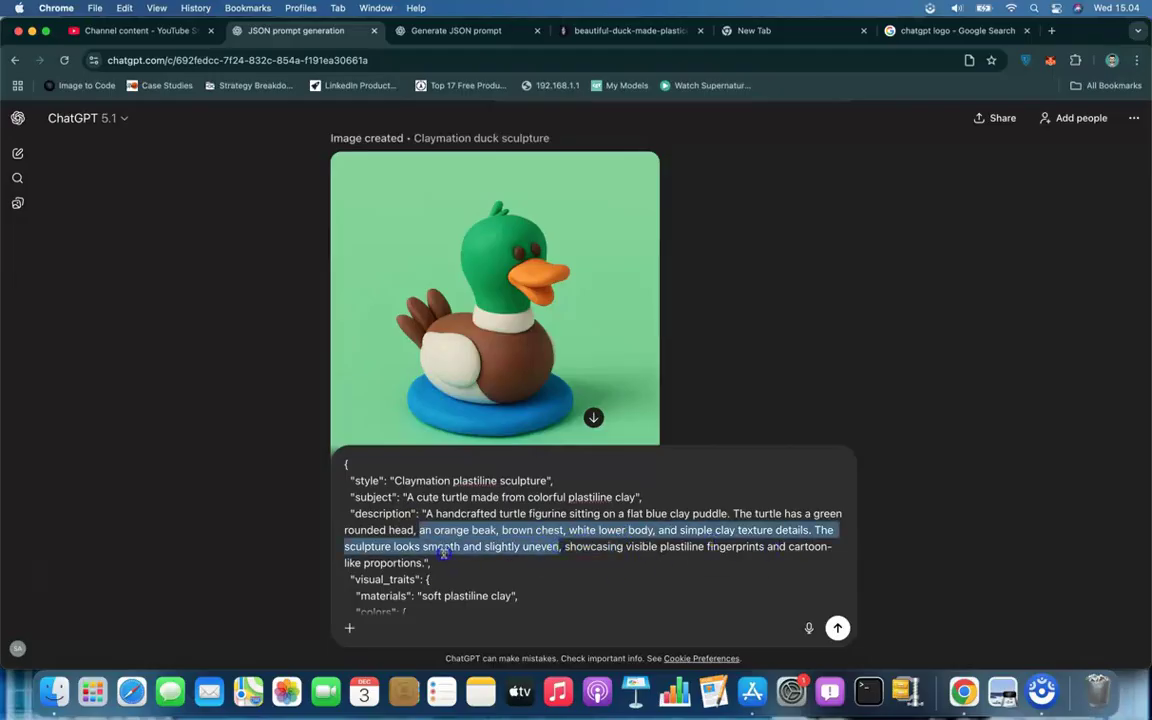
{"action": "left_click_drag", "start_coordinate": [443, 552], "coordinate": [567, 547]}
{"action": "key", "text": "BackSpace"}
{"action": "left_click", "coordinate": [458, 522]}
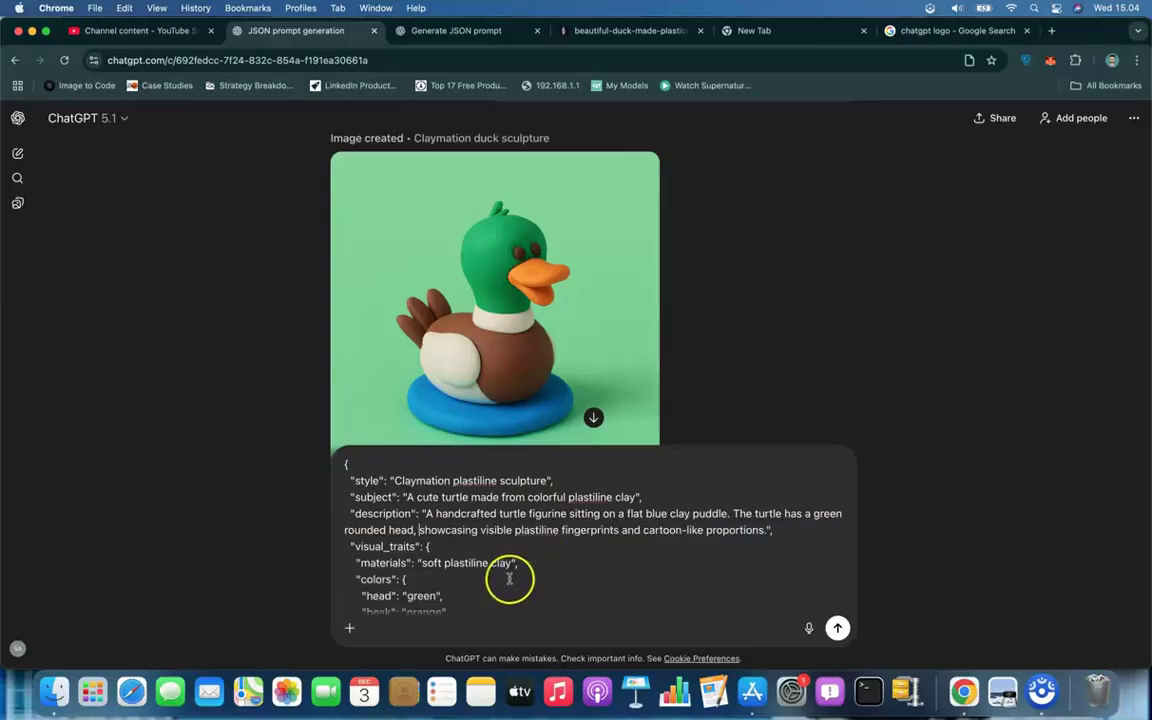
Step: In the JSON's colors block, rename the "beak" entry to "shell" and set its color to "dark green"
{"action": "scroll", "coordinate": [457, 522], "scroll_direction": "down", "scroll_amount": 1}
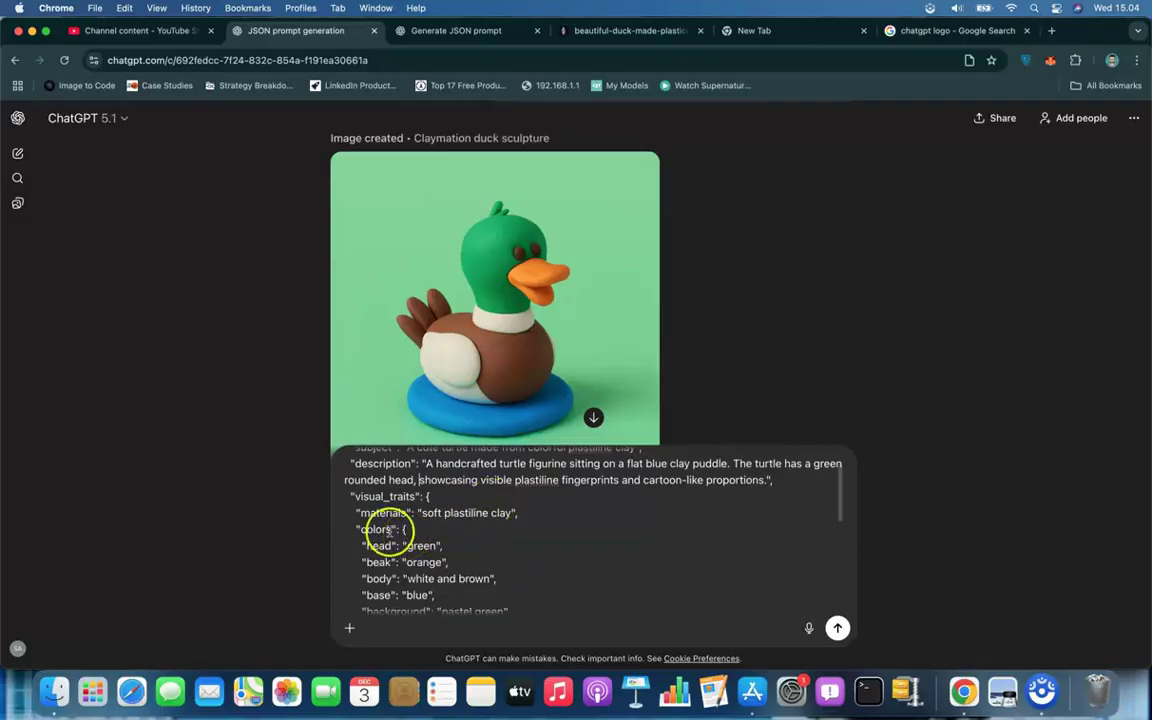
{"action": "scroll", "coordinate": [365, 535], "scroll_direction": "down", "scroll_amount": 1}
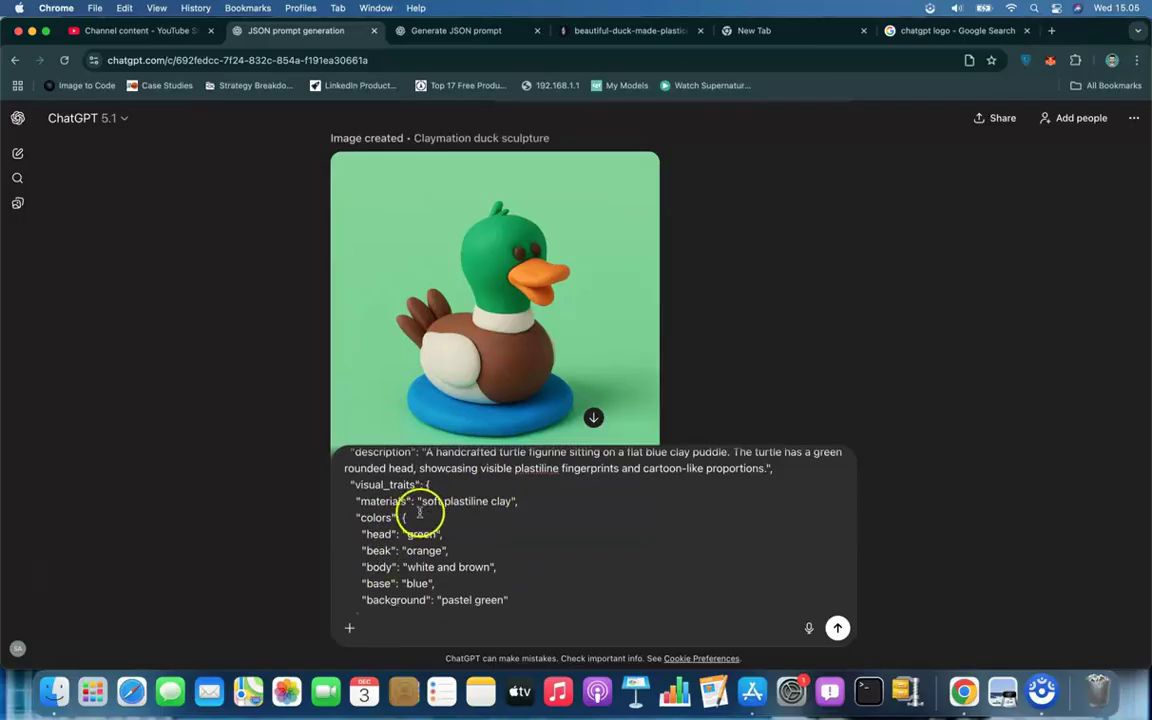
{"action": "scroll", "coordinate": [380, 462], "scroll_direction": "down", "scroll_amount": 1}
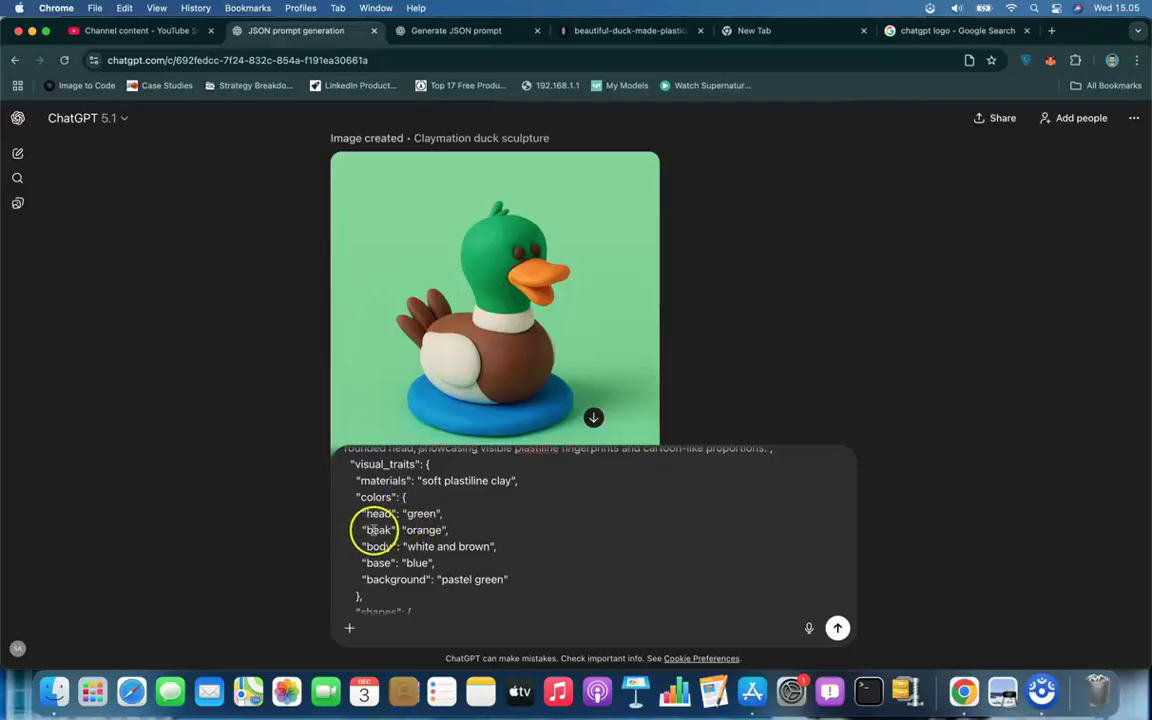
{"action": "double_click", "coordinate": [376, 530]}
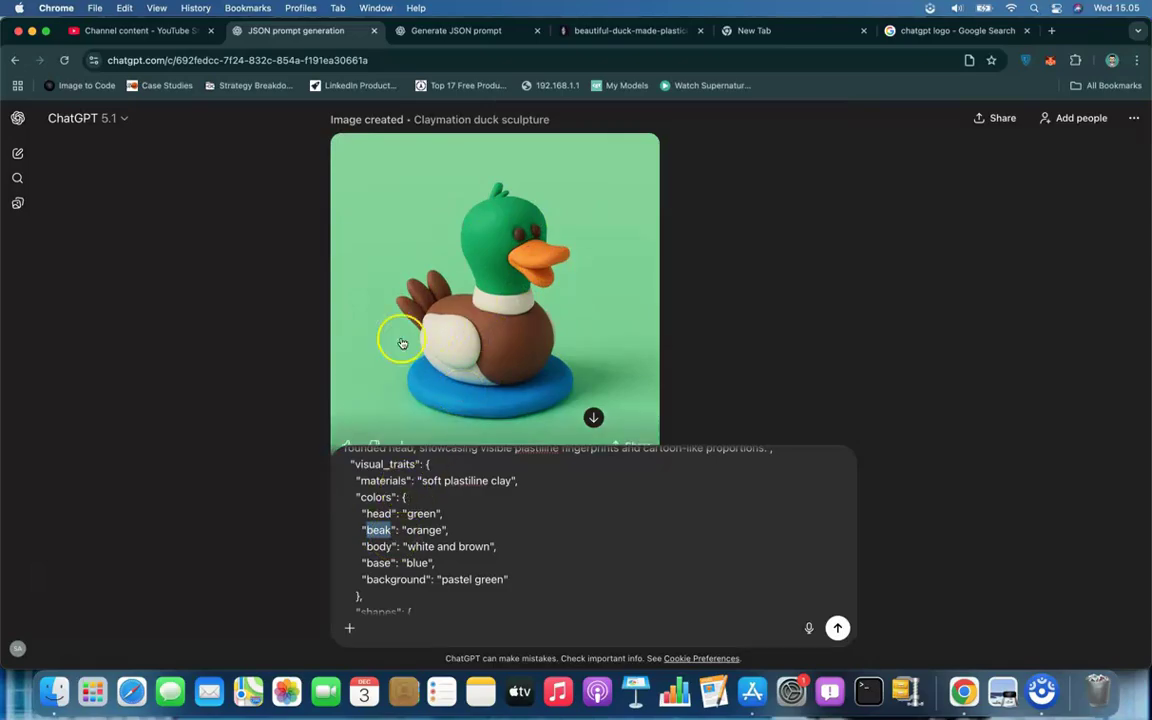
{"action": "key", "text": "BackSpace"}
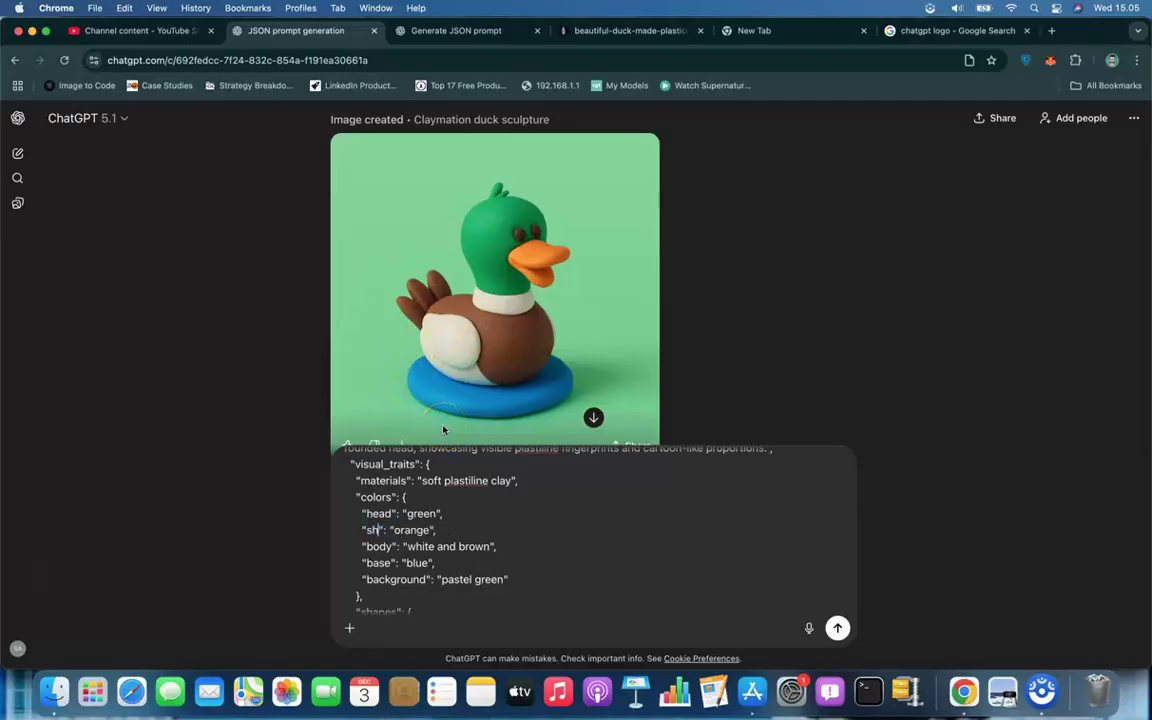
{"action": "type", "text": "shell"}
{"action": "double_click", "coordinate": [424, 530]}
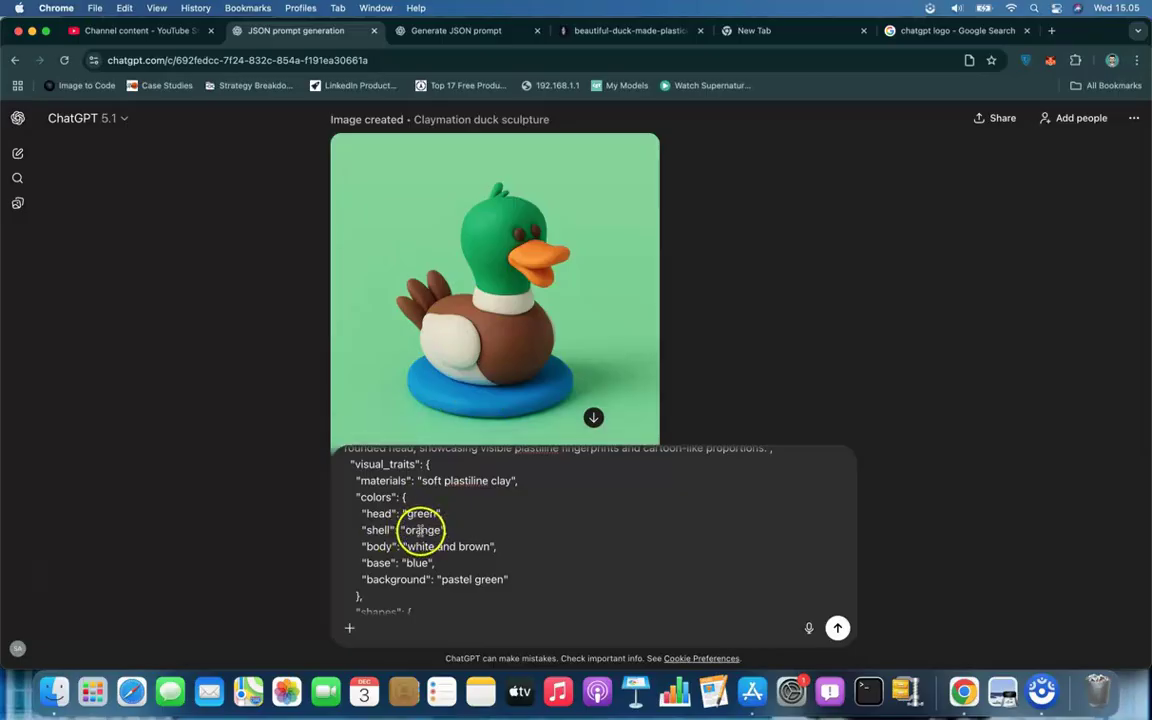
{"action": "type", "text": "da"}
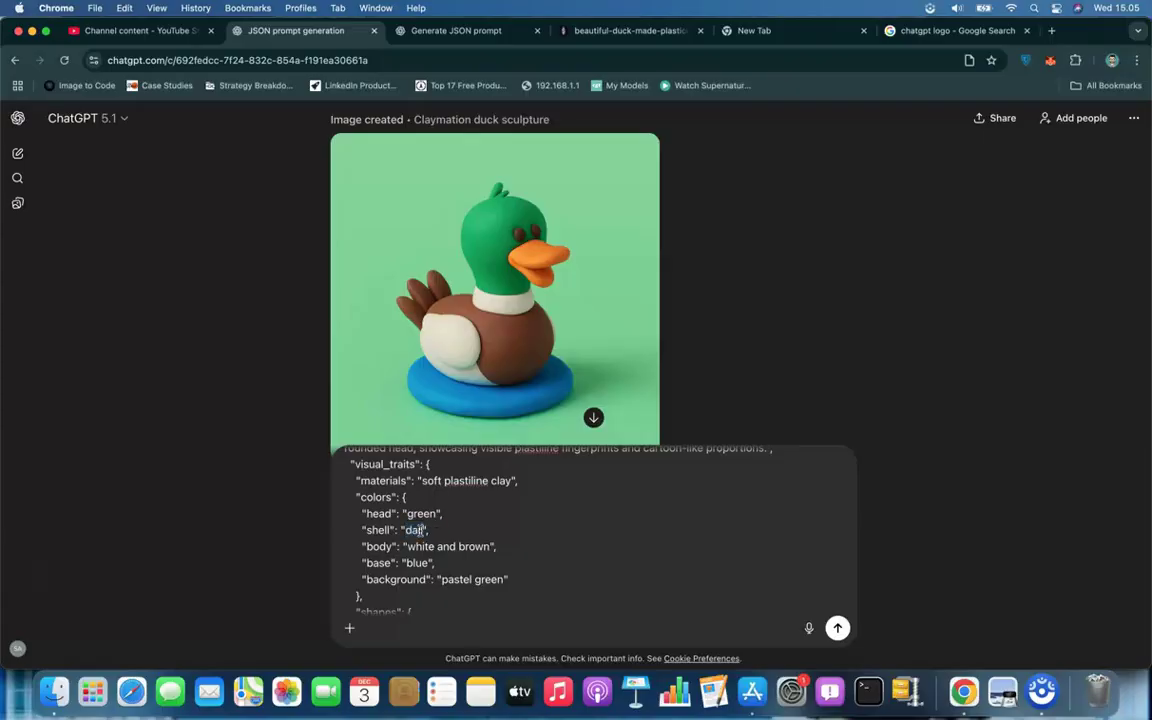
{"action": "type", "text": "rk green"}
Step: Set the body color in the JSON's colors block to "light green"
{"action": "left_click", "coordinate": [455, 547], "text": "shift"}
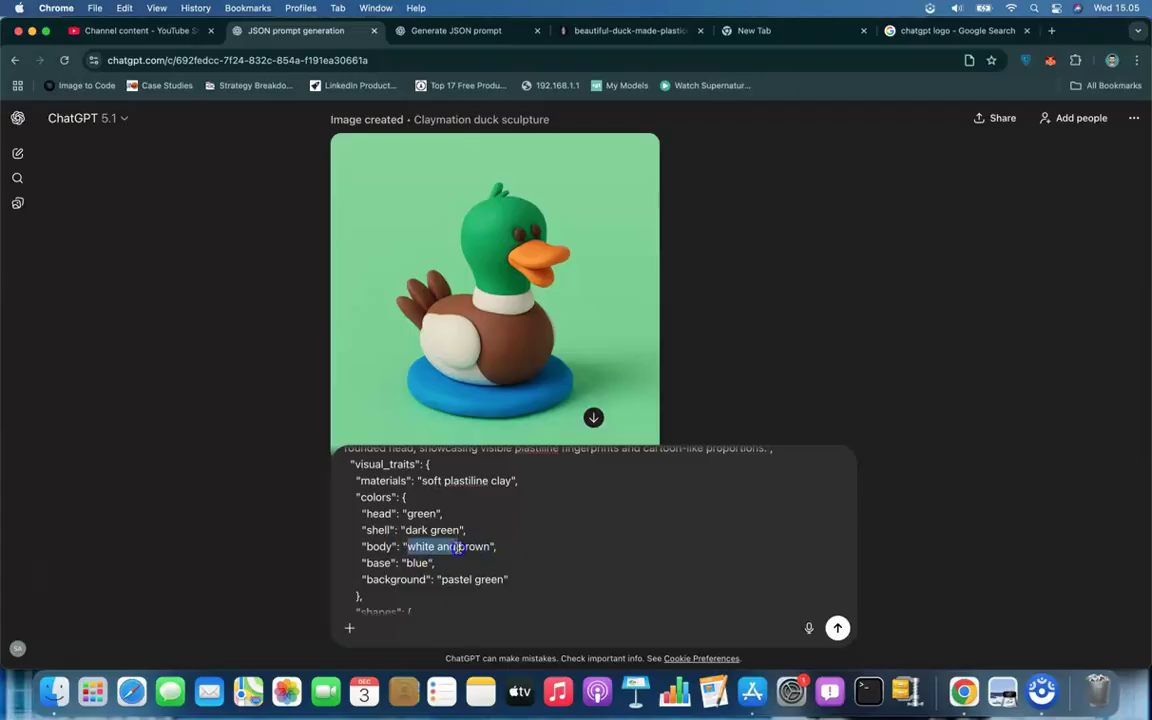
{"action": "left_click", "coordinate": [487, 548], "text": "shift"}
{"action": "key", "text": "BackSpace"}
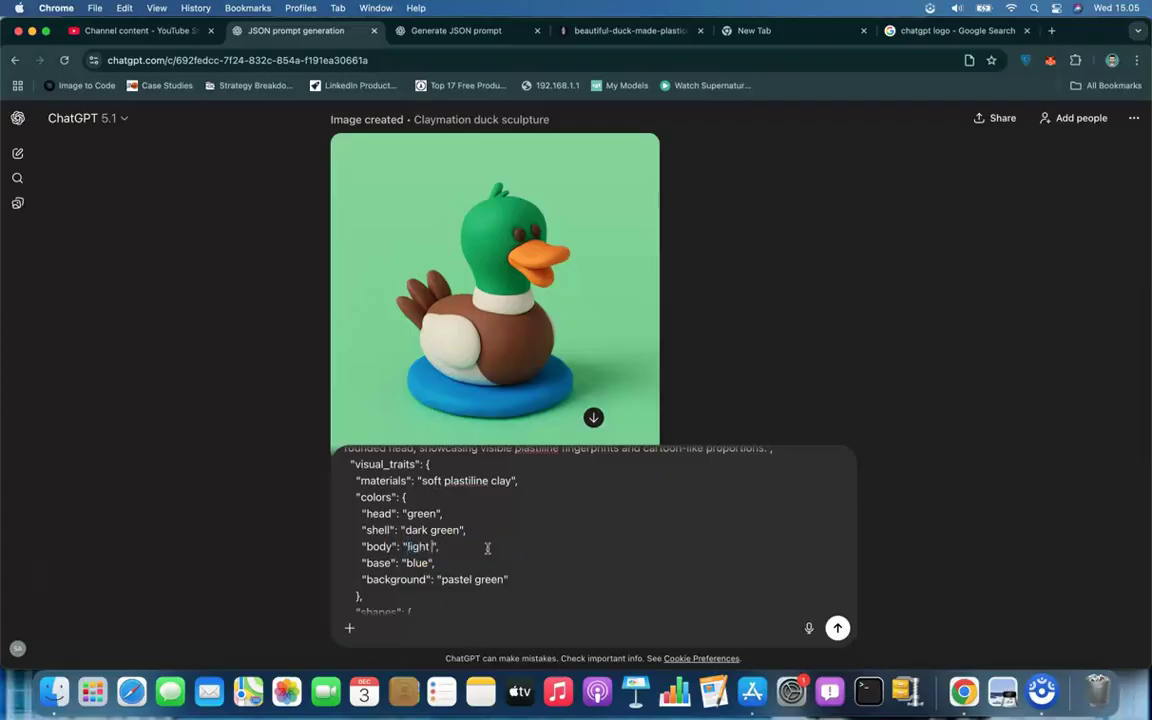
{"action": "type", "text": "light green"}
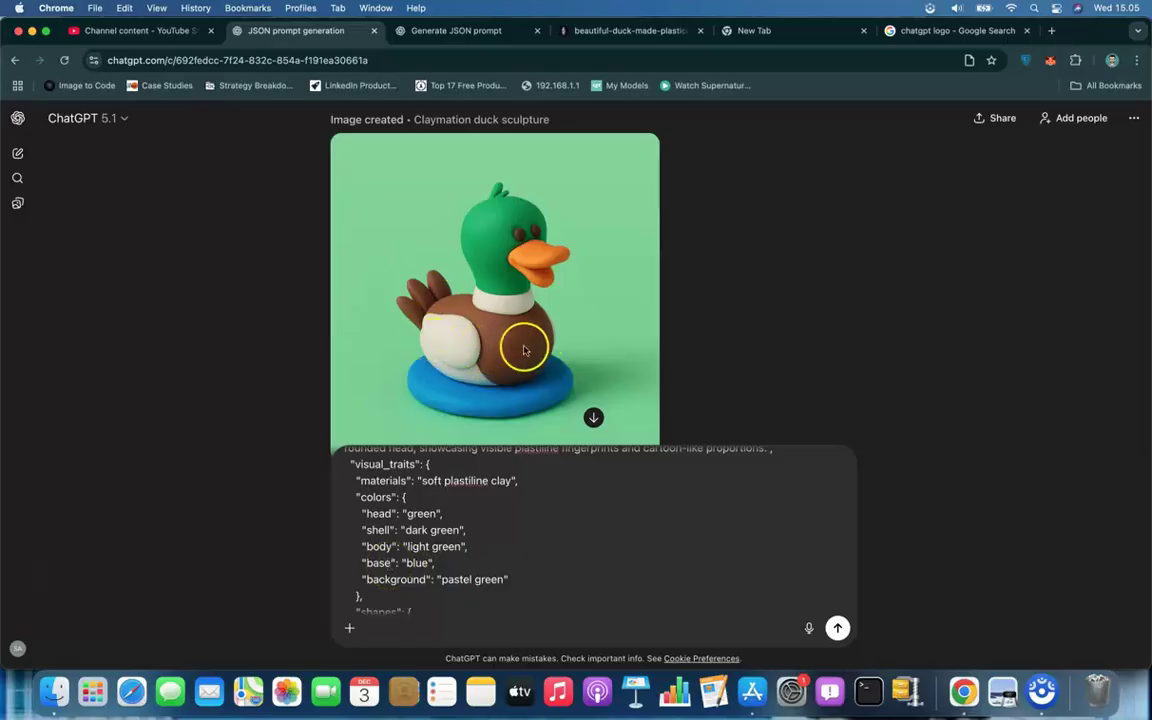
Step: Add "generate the image" below the end of the turtle JSON and send the prompt
{"action": "scroll", "coordinate": [474, 566], "scroll_direction": "down", "scroll_amount": 2}
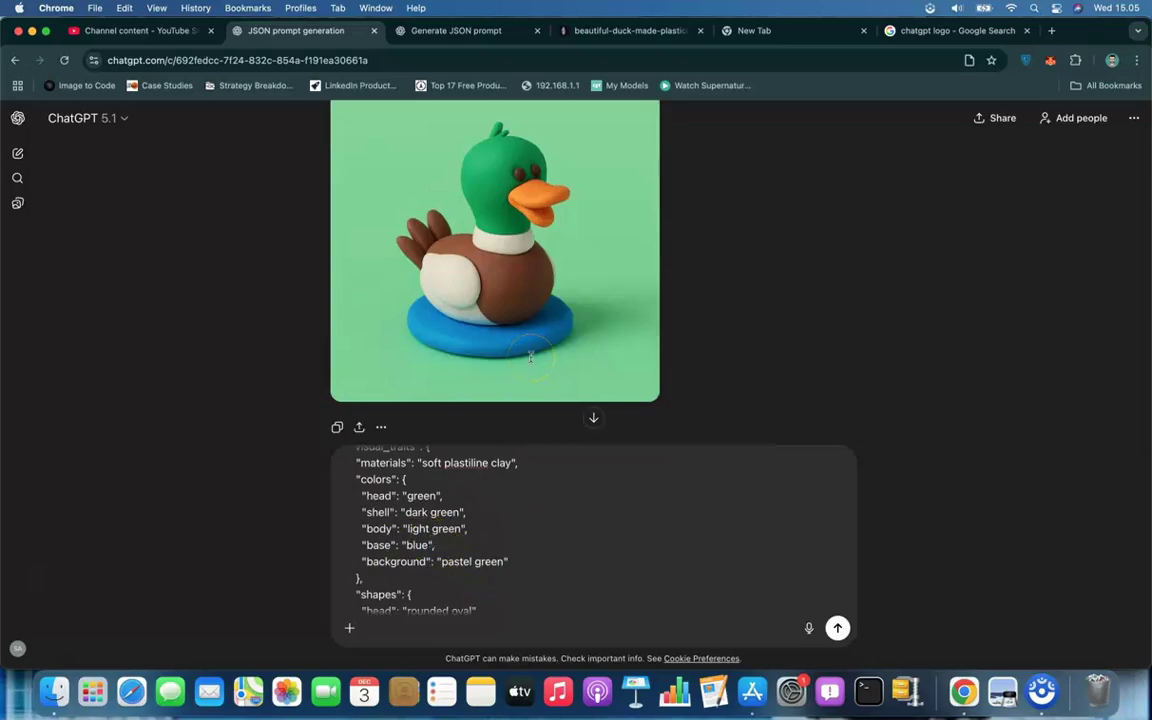
{"action": "scroll", "coordinate": [520, 380], "scroll_direction": "down", "scroll_amount": 3}
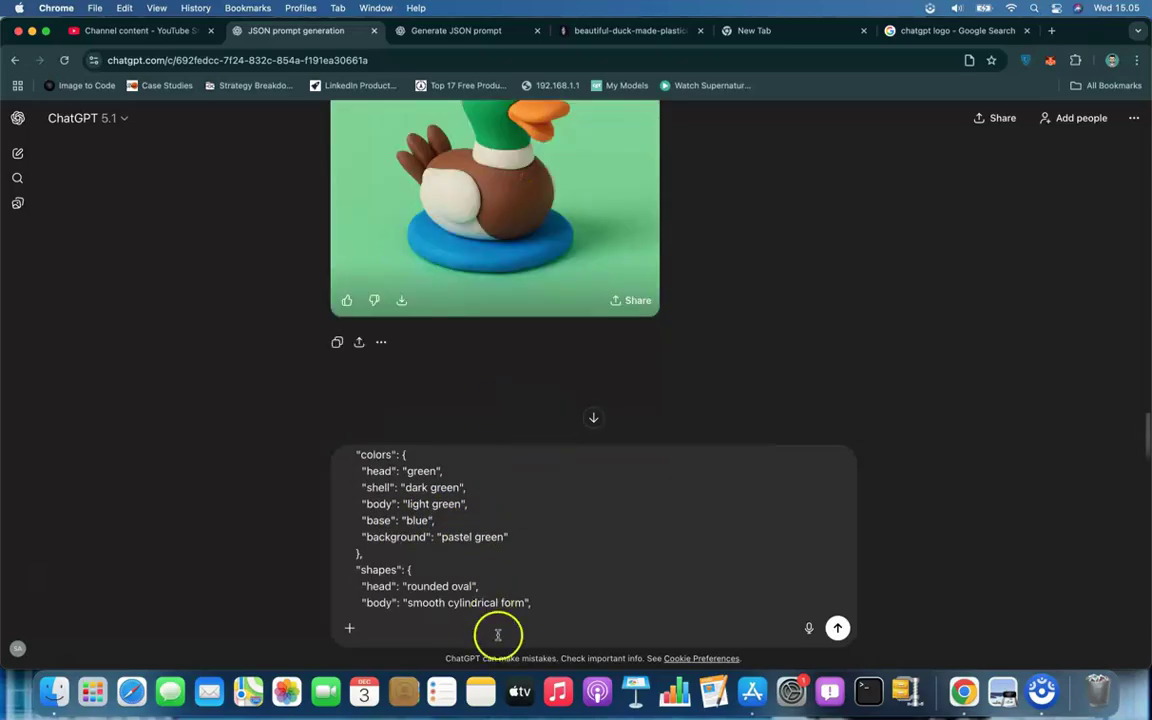
{"action": "scroll", "coordinate": [622, 588], "scroll_direction": "down", "scroll_amount": 3}
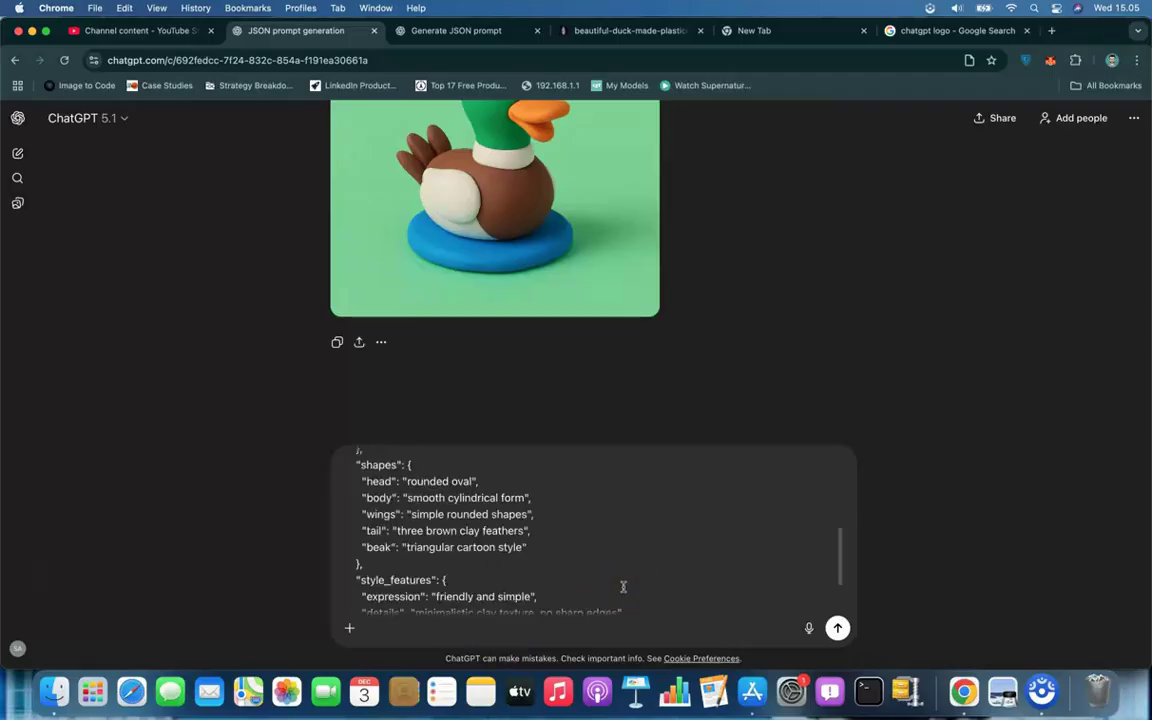
{"action": "scroll", "coordinate": [625, 587], "scroll_direction": "down", "scroll_amount": 3}
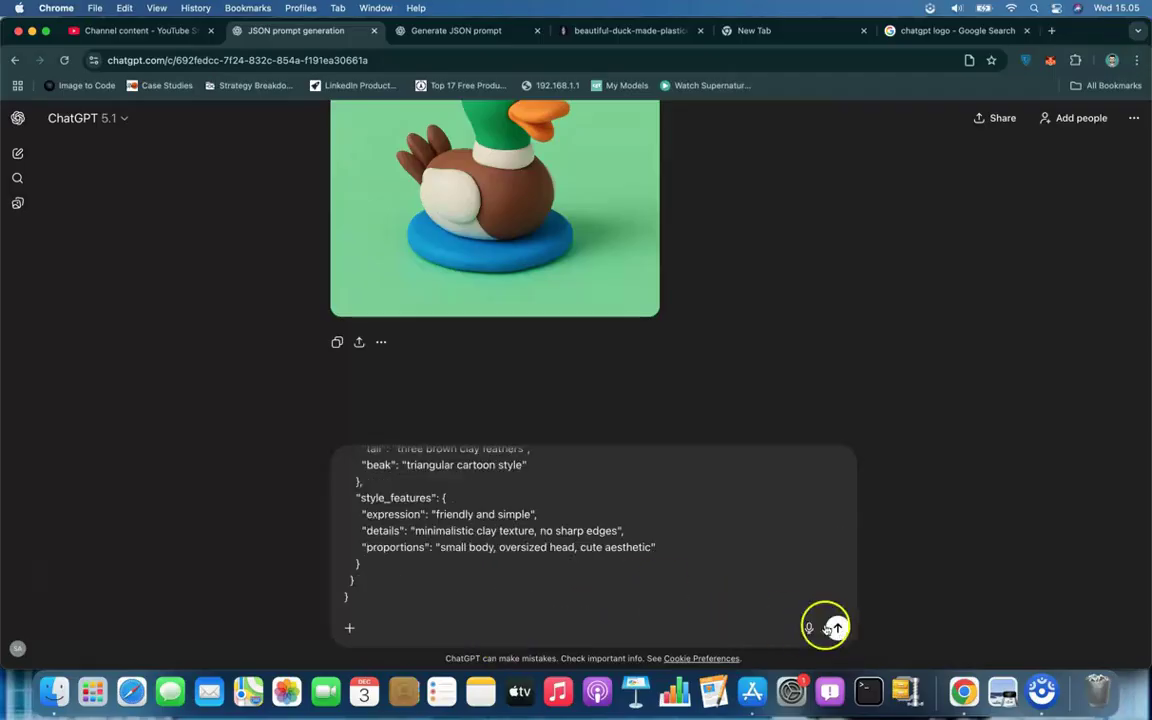
{"action": "left_click", "coordinate": [466, 601]}
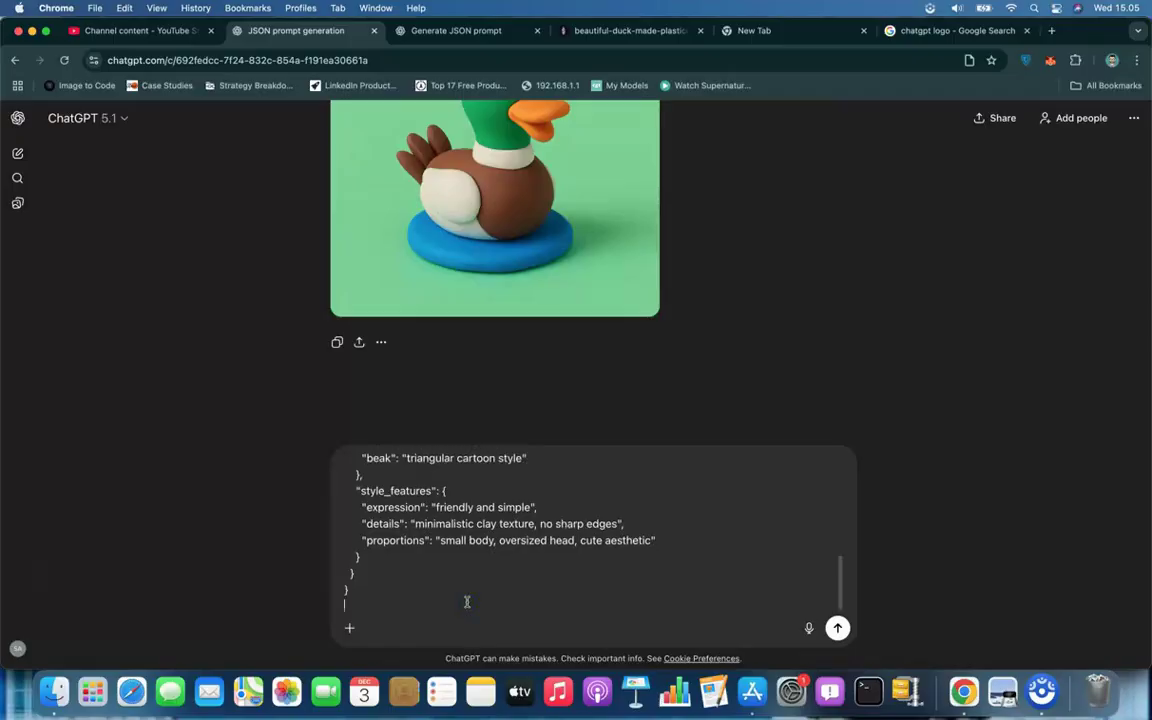
{"action": "type", "text": "generate the image"}
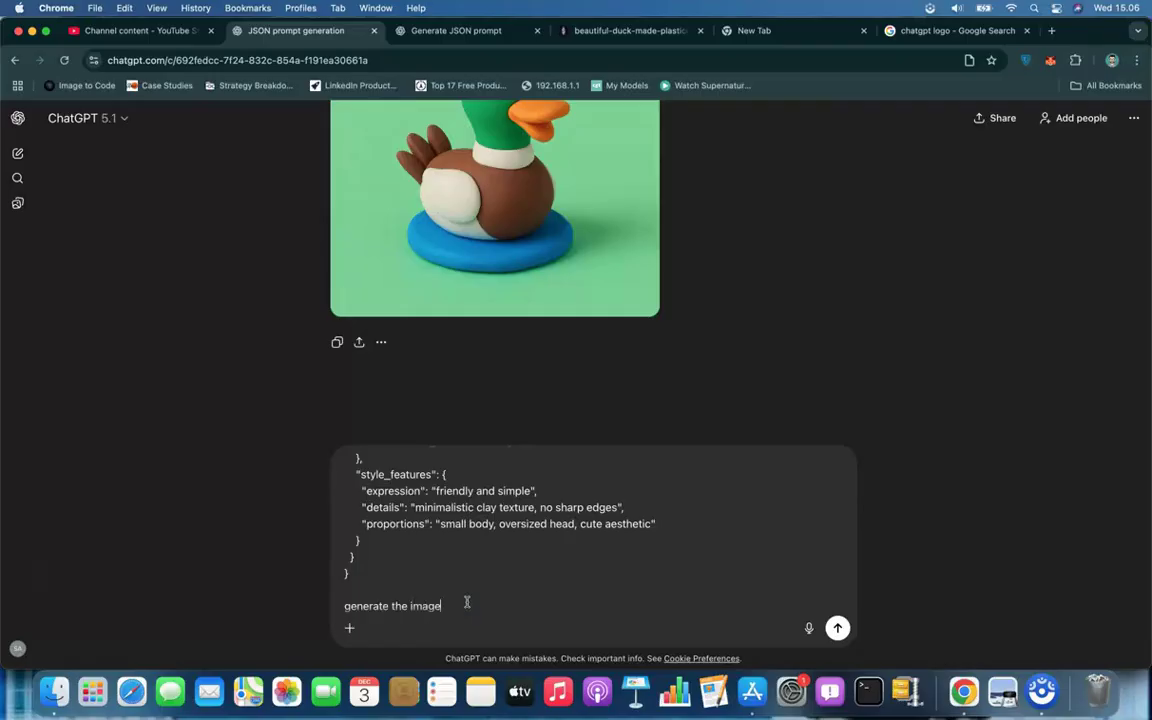
{"action": "key", "text": "Return"}
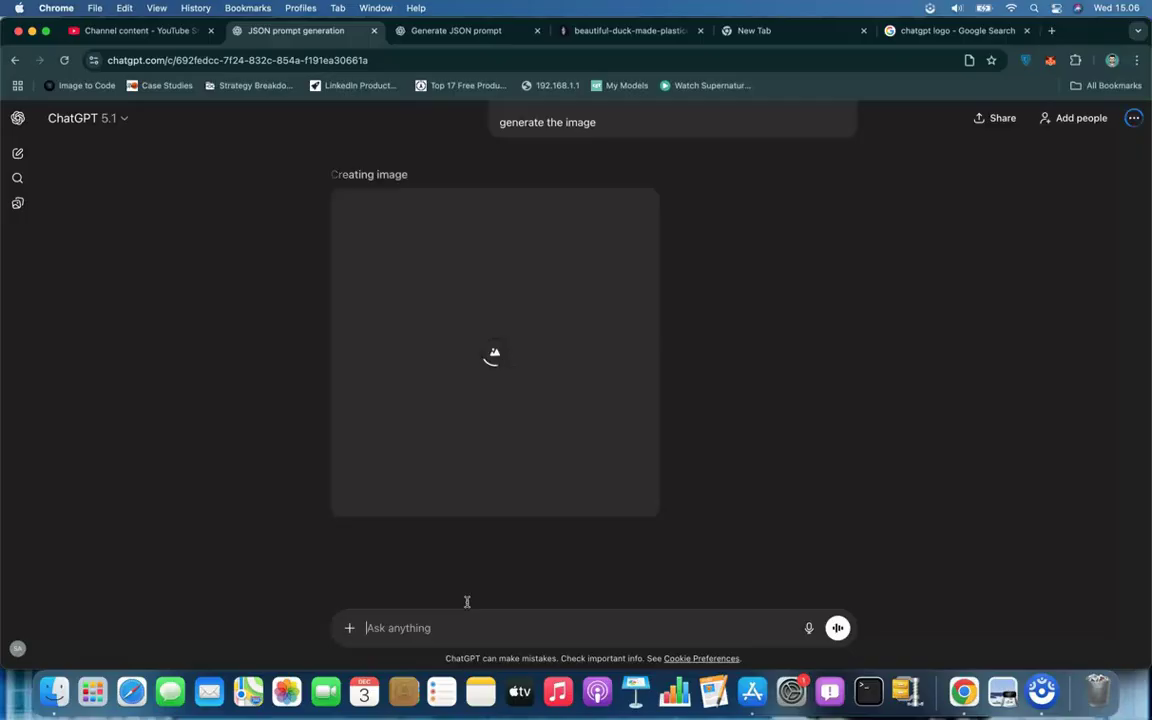
Step: Review the earlier duck image, the submitted turtle JSON and the original duck JSON, and check the turtle image's generation
{"action": "left_click", "coordinate": [512, 381]}
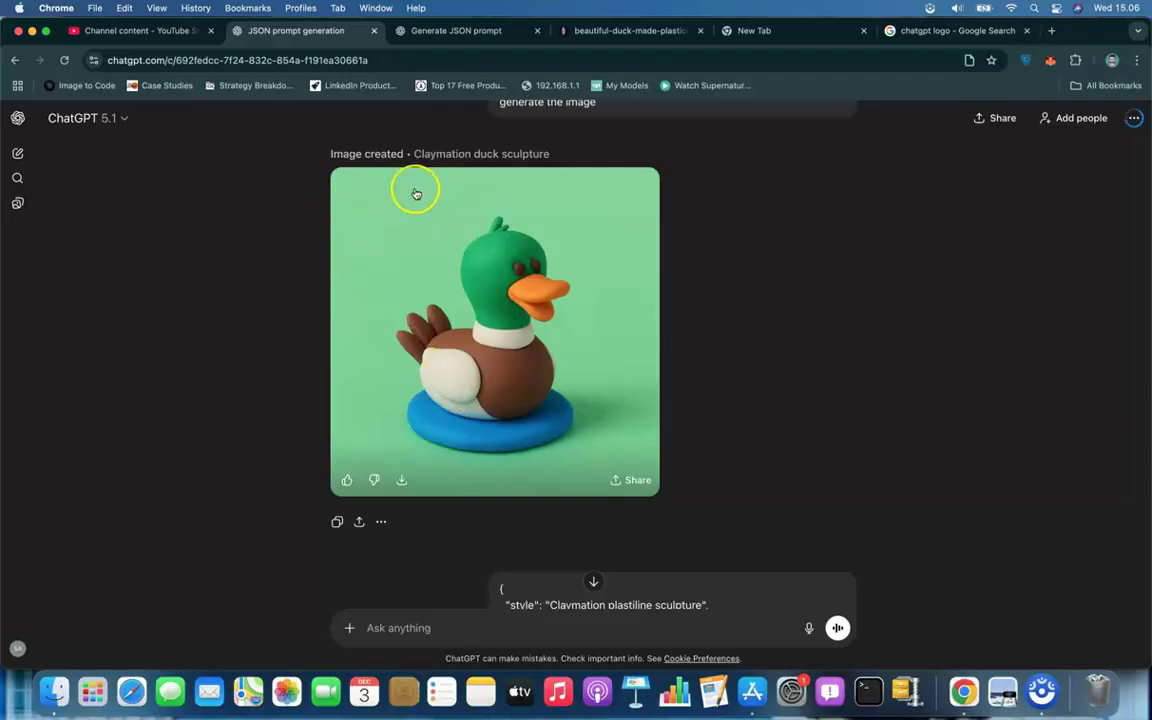
{"action": "scroll", "coordinate": [416, 194], "scroll_direction": "down", "scroll_amount": 1}
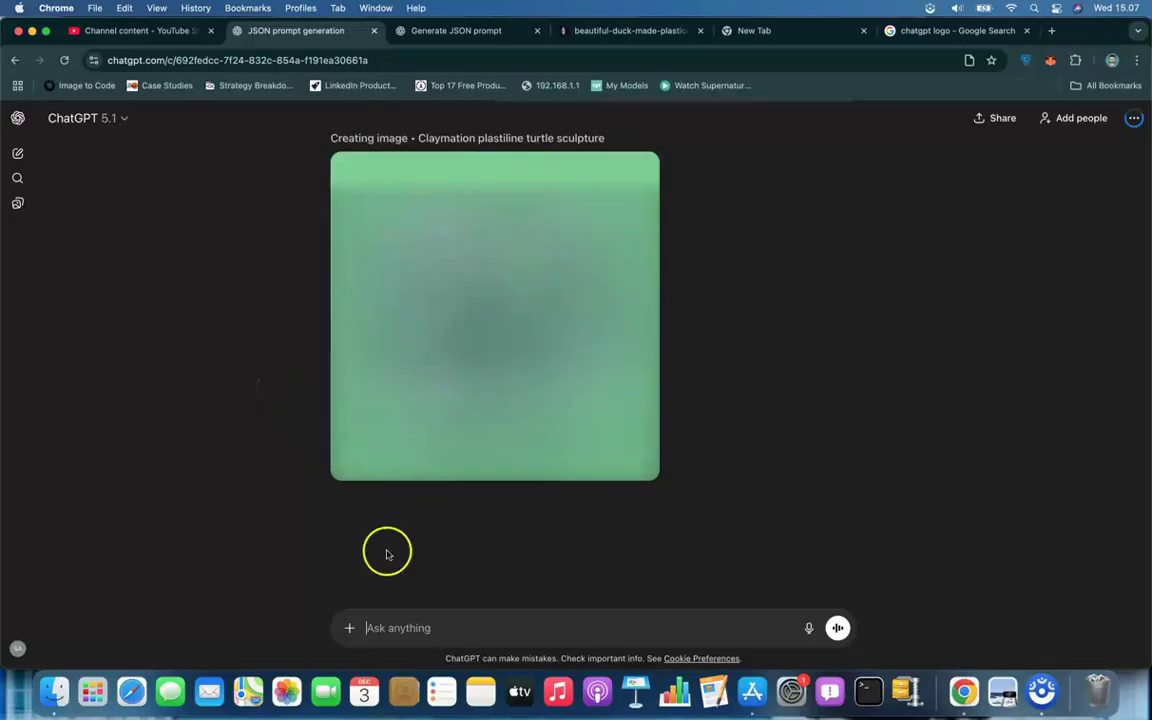
{"action": "scroll", "coordinate": [673, 344], "scroll_direction": "up", "scroll_amount": 5}
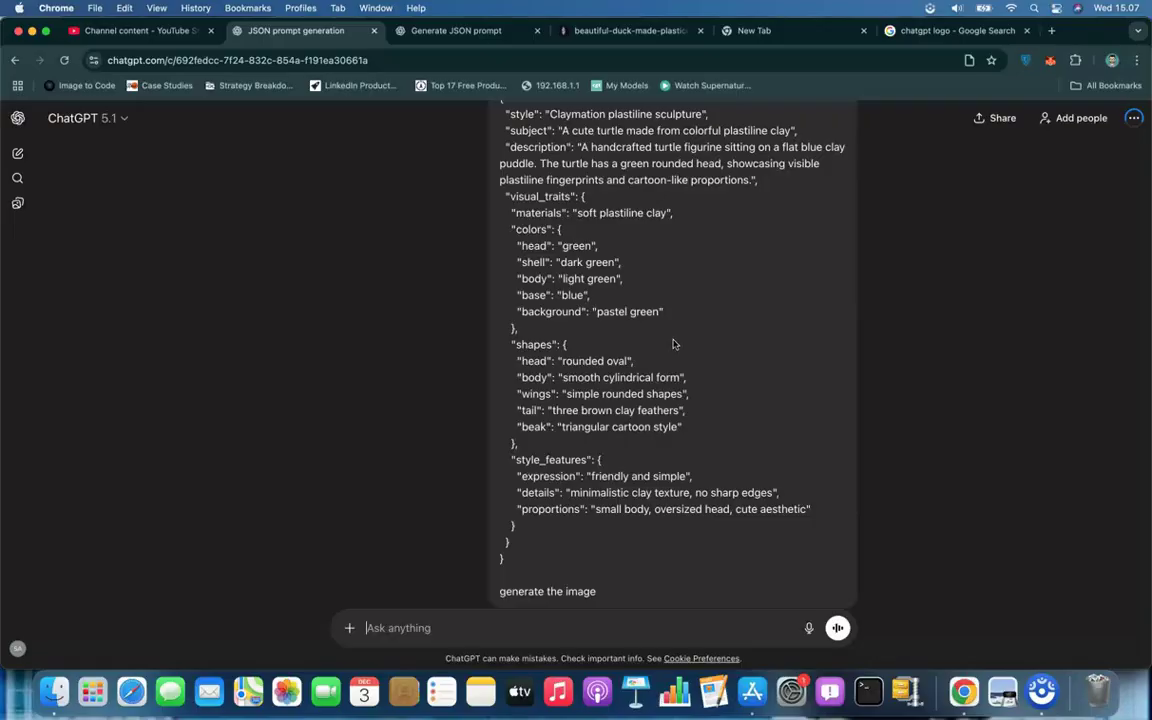
{"action": "scroll", "coordinate": [673, 344], "scroll_direction": "up", "scroll_amount": 5}
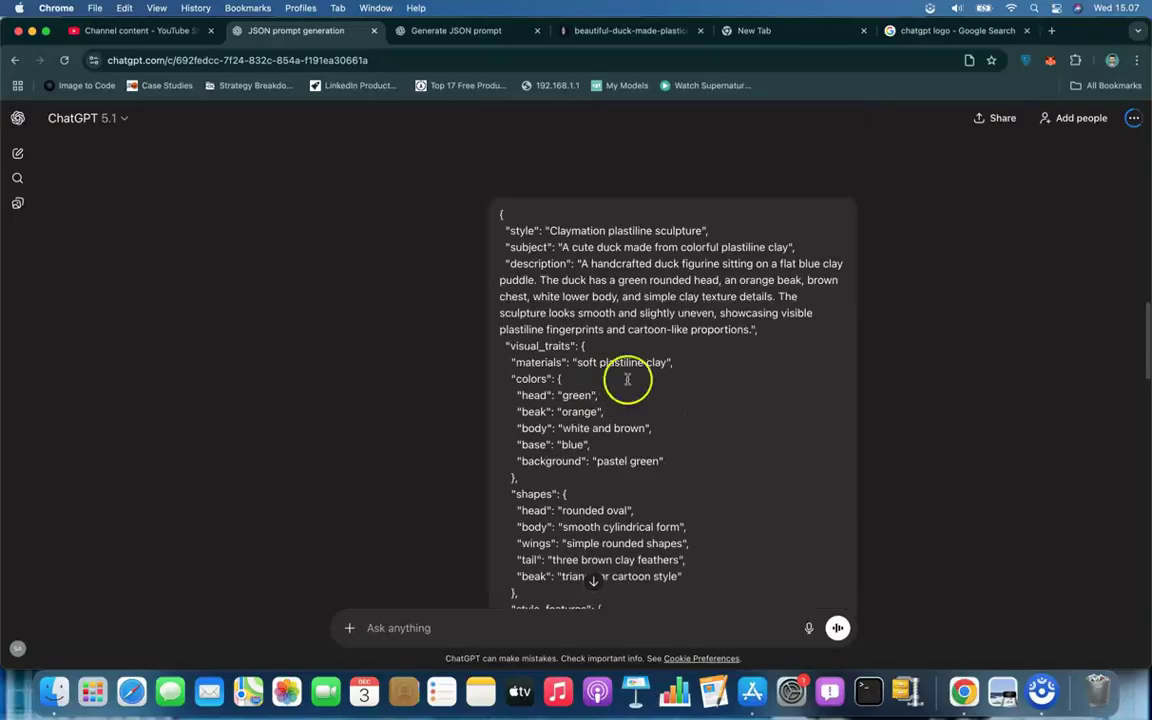
{"action": "scroll", "coordinate": [585, 330], "scroll_direction": "up", "scroll_amount": 2}
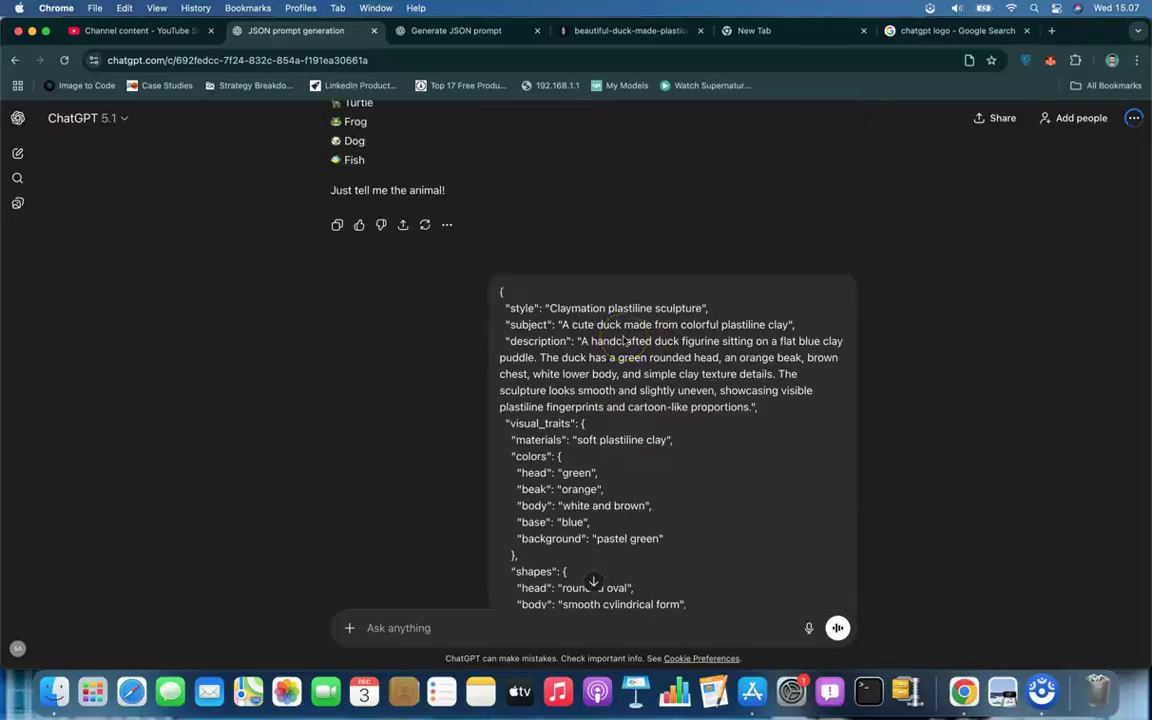
{"action": "scroll", "coordinate": [801, 152], "scroll_direction": "down", "scroll_amount": 10}
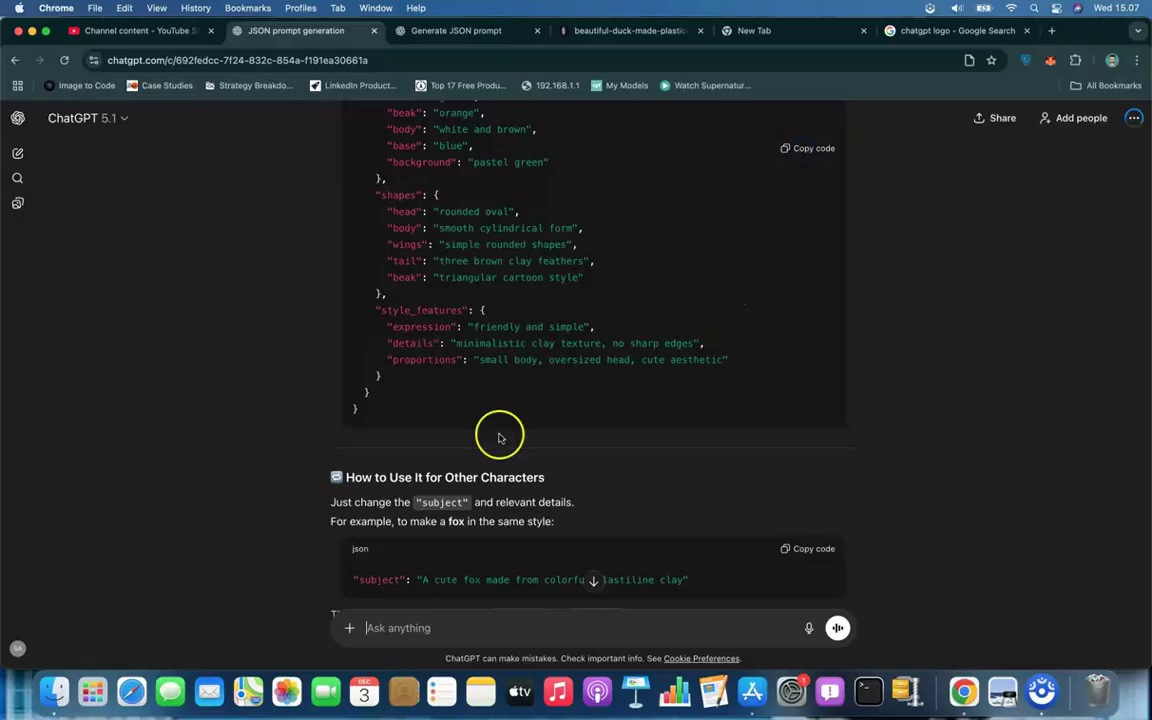
{"action": "scroll", "coordinate": [480, 530], "scroll_direction": "down", "scroll_amount": 15}
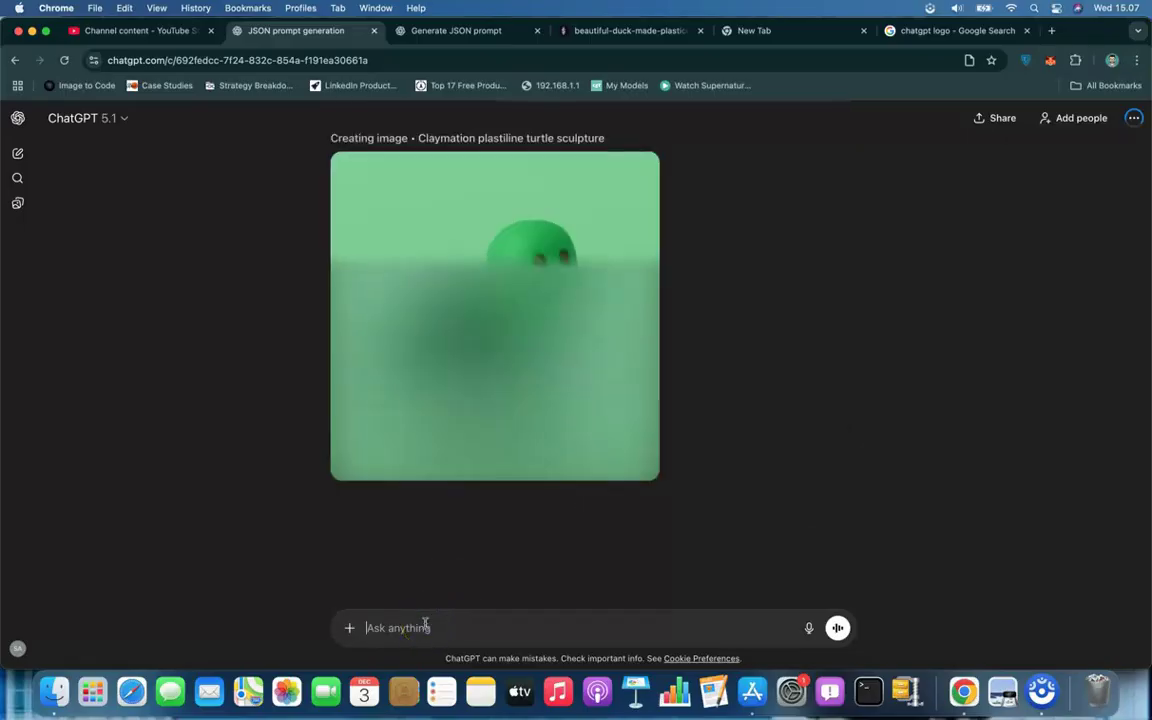
Step: Paste the duck JSON into a new message and change the animal in its subject entry to "fox"
{"action": "left_click", "coordinate": [463, 553]}
{"action": "key", "text": "cmd+v"}
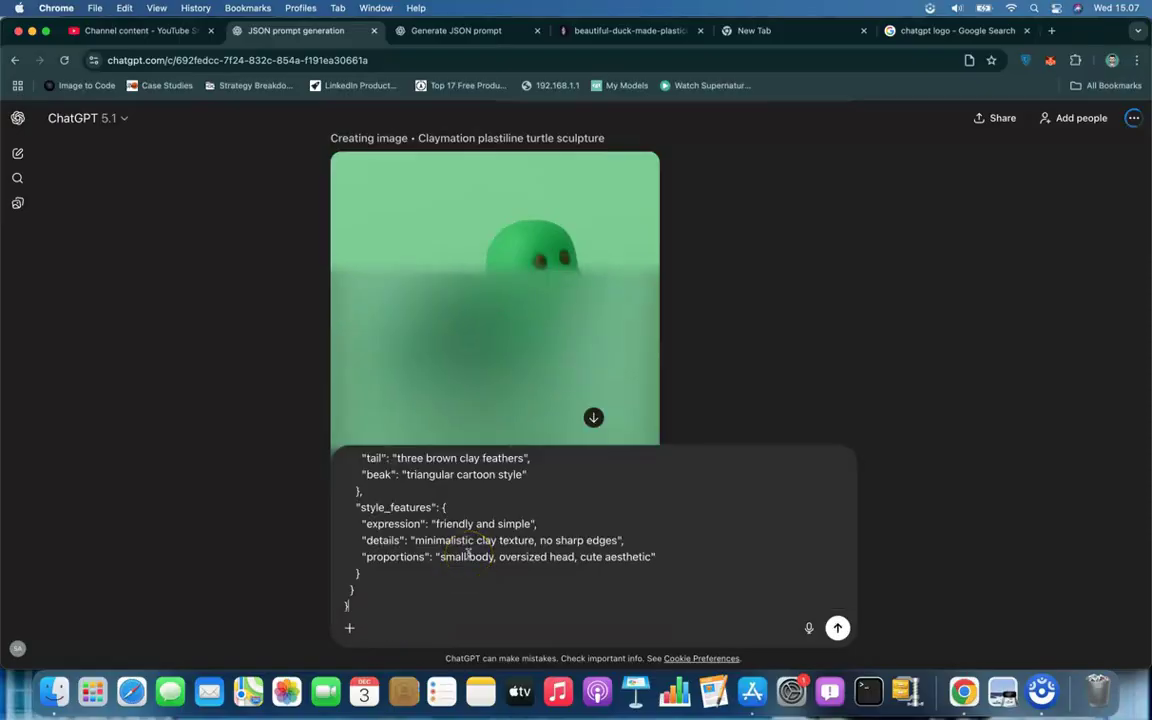
{"action": "scroll", "coordinate": [452, 498], "scroll_direction": "up", "scroll_amount": 10}
{"action": "double_click", "coordinate": [453, 497]}
{"action": "type", "text": "f"}
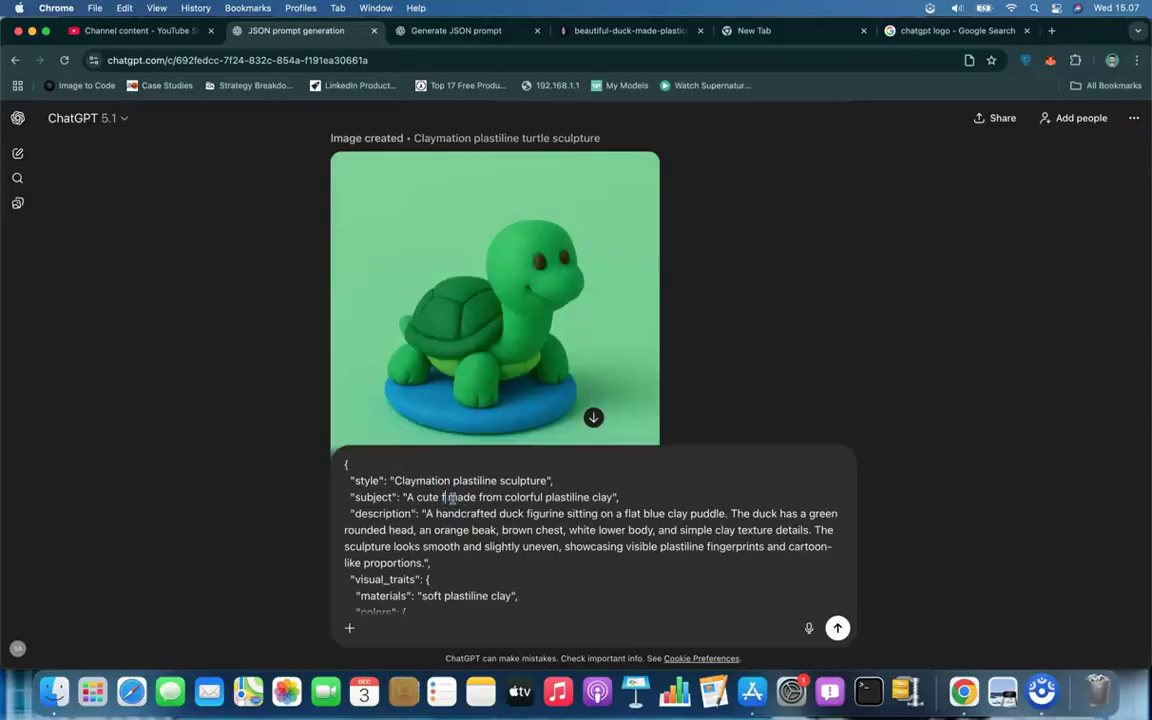
{"action": "type", "text": "ox"}
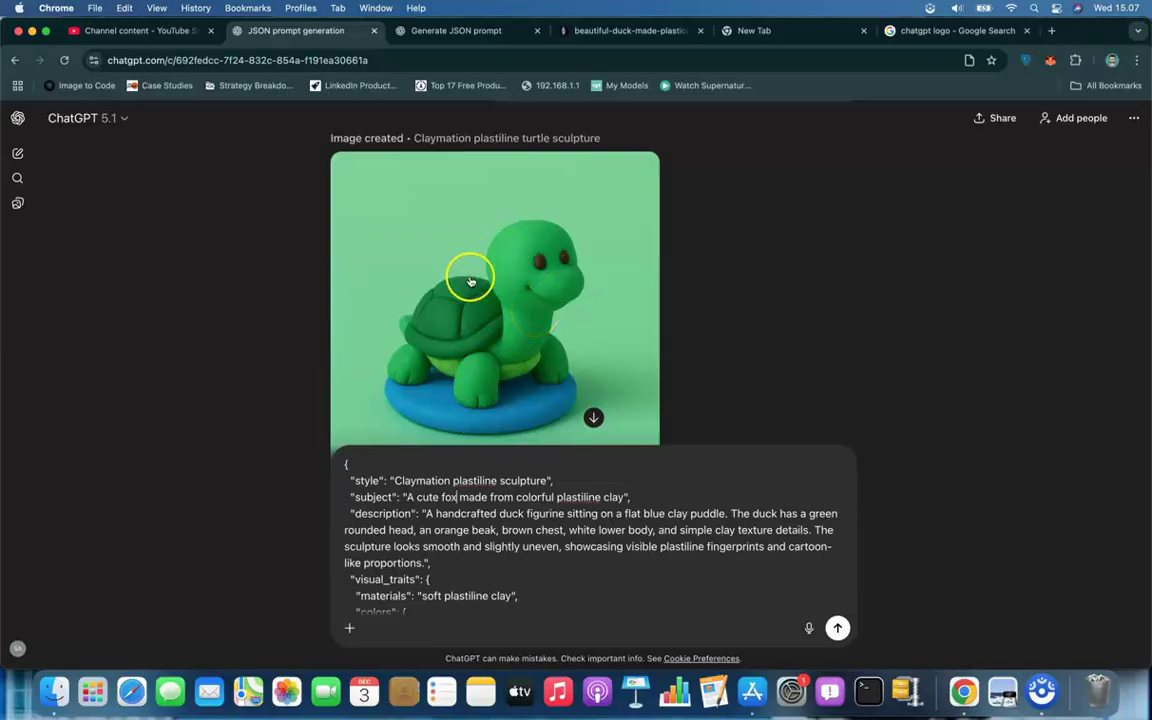
Step: Compare the generated turtle image with the earlier duck image, then return to the fox subject entry in the message draft
{"action": "scroll", "coordinate": [470, 277], "scroll_direction": "down", "scroll_amount": 1}
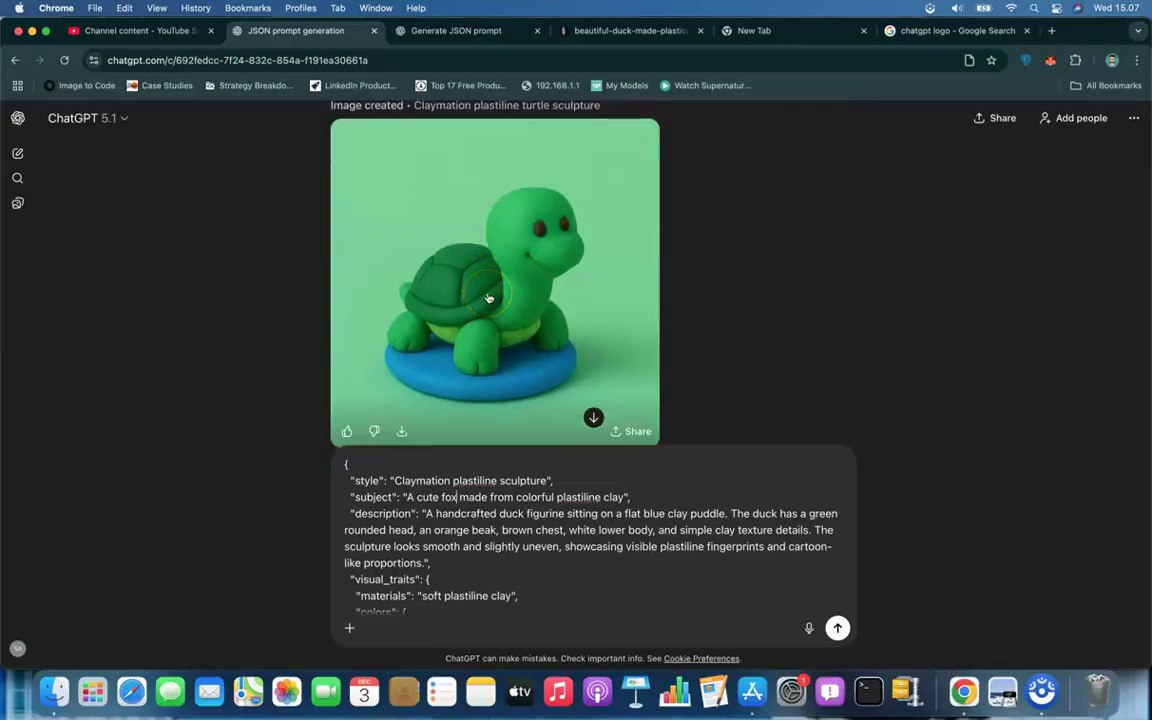
{"action": "scroll", "coordinate": [489, 298], "scroll_direction": "up", "scroll_amount": 10}
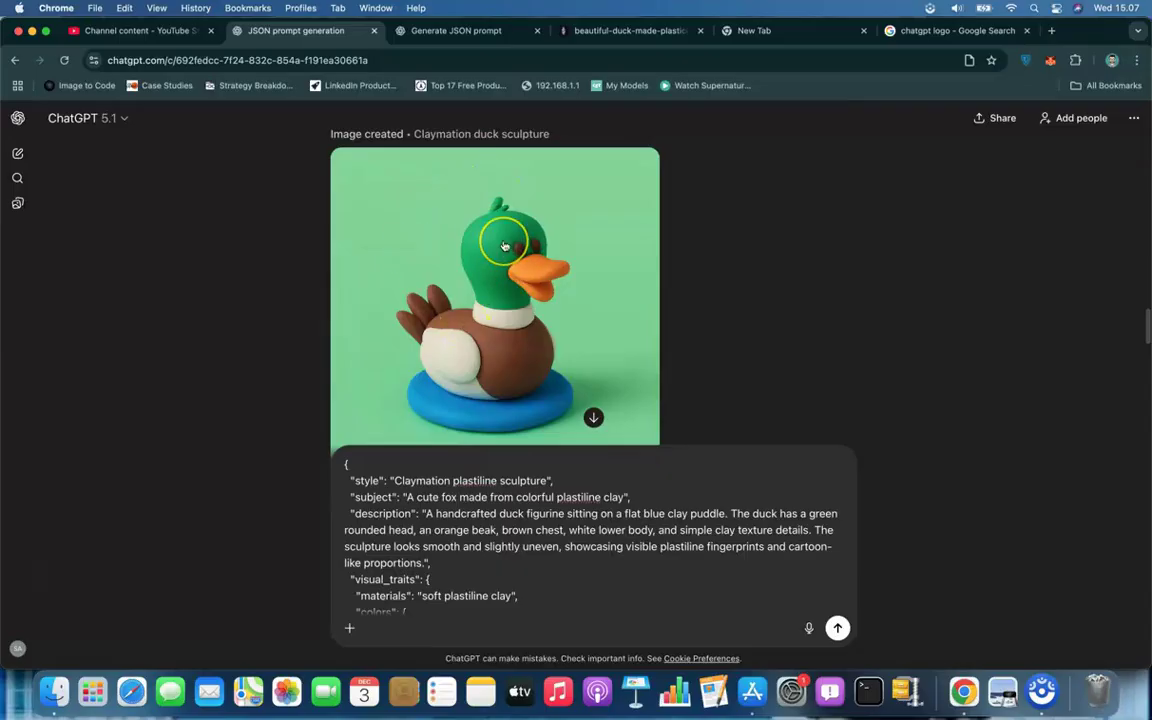
{"action": "scroll", "coordinate": [505, 246], "scroll_direction": "up", "scroll_amount": 5}
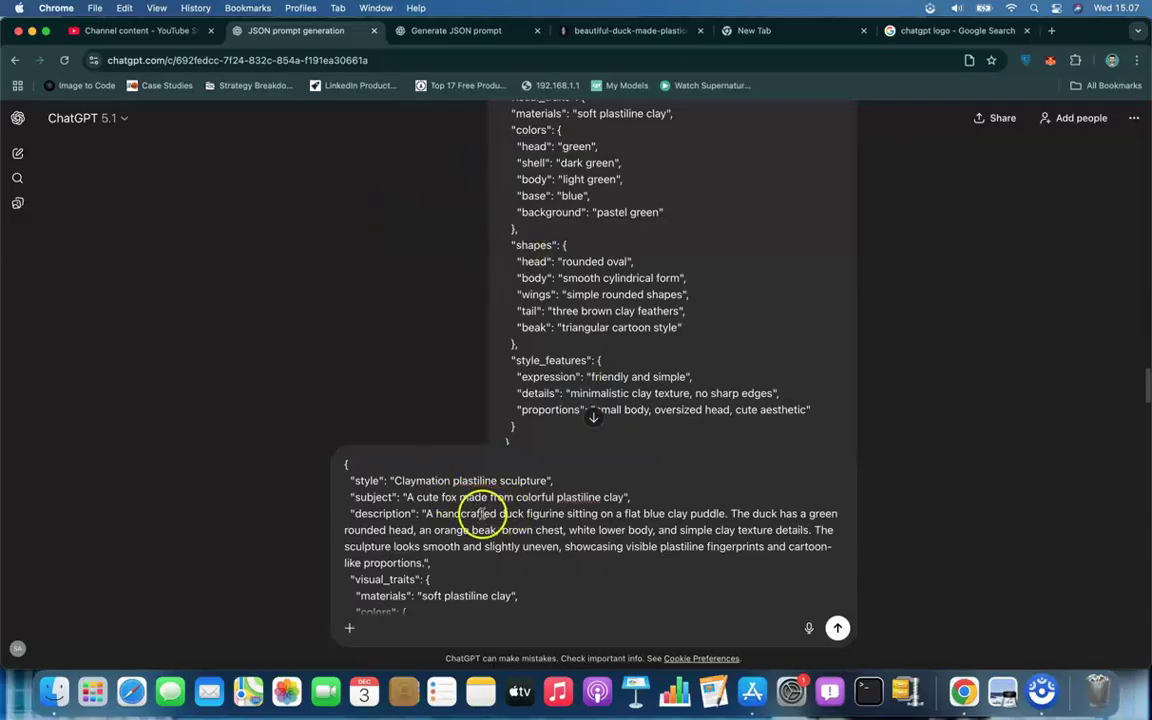
{"action": "left_click", "coordinate": [457, 497]}
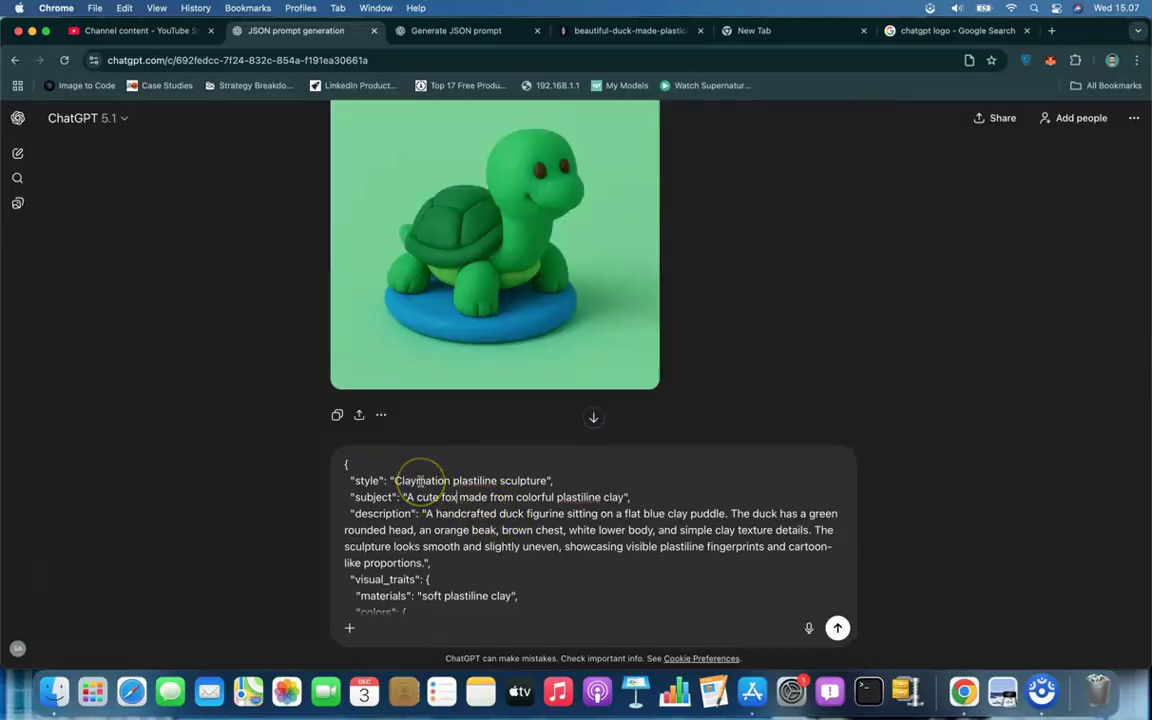
Step: Replace "fox" with "lion" in the subject entry and the first "duck" with "lion" in the description entry
{"action": "double_click", "coordinate": [449, 497]}
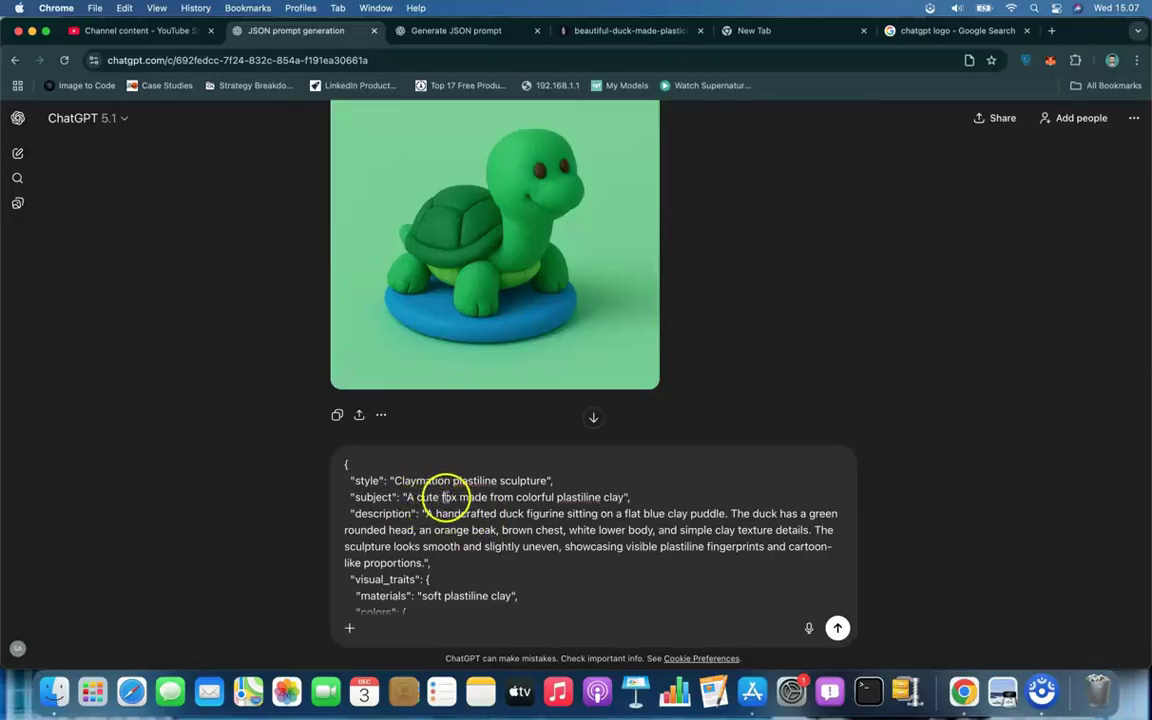
{"action": "double_click", "coordinate": [448, 497]}
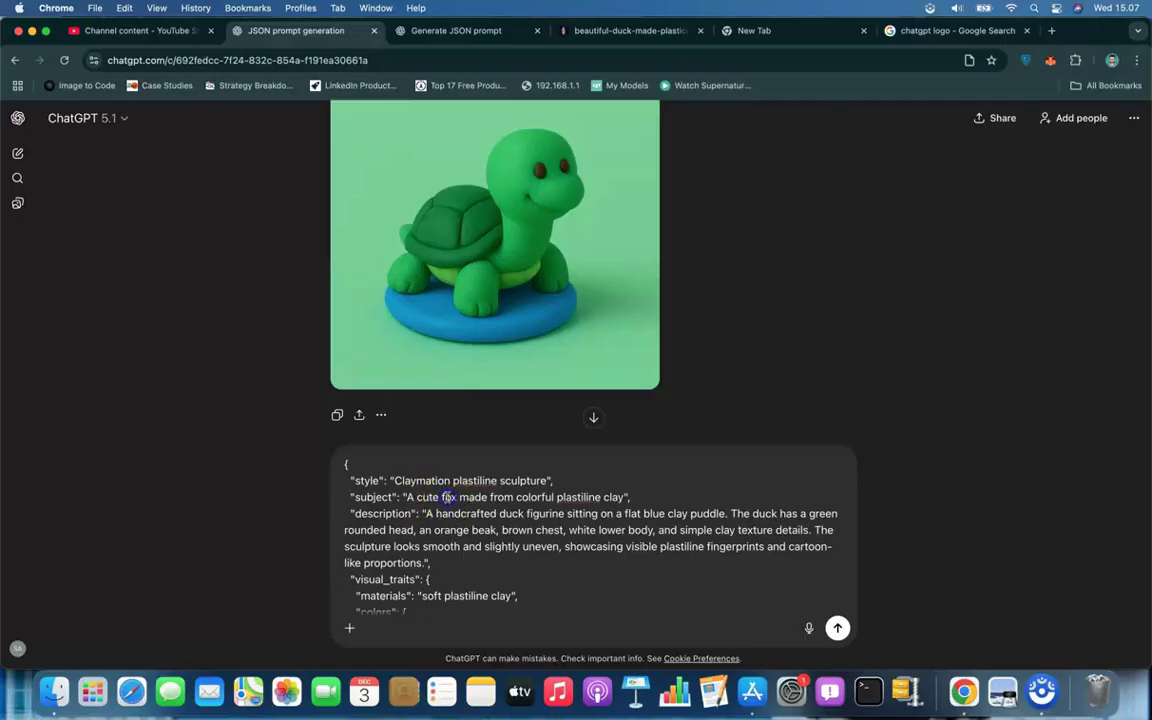
{"action": "type", "text": "lion"}
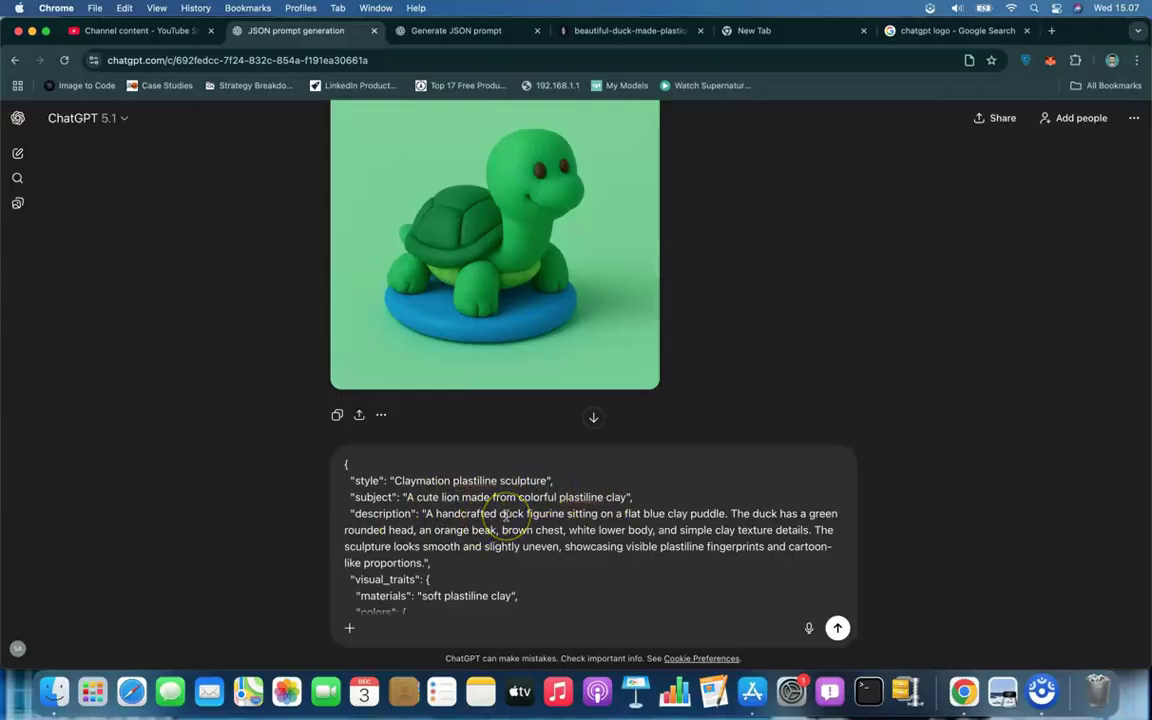
{"action": "scroll", "coordinate": [510, 505], "scroll_direction": "down", "scroll_amount": 1}
{"action": "double_click", "coordinate": [511, 485]}
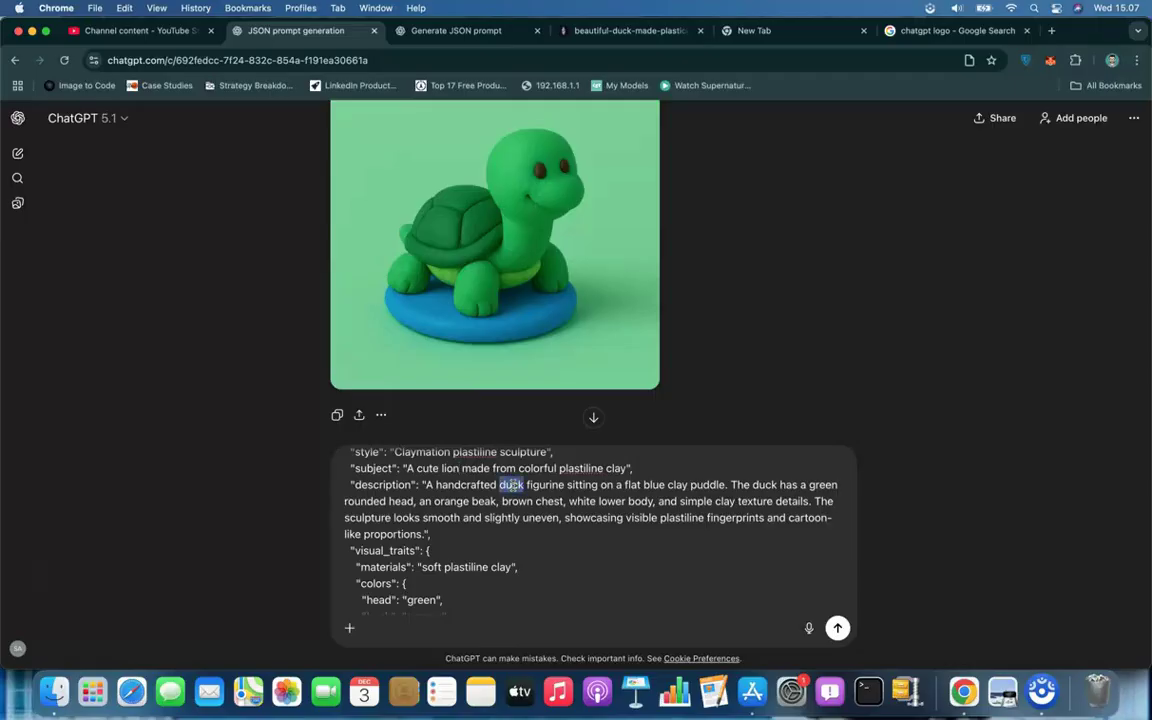
{"action": "type", "text": "lion"}
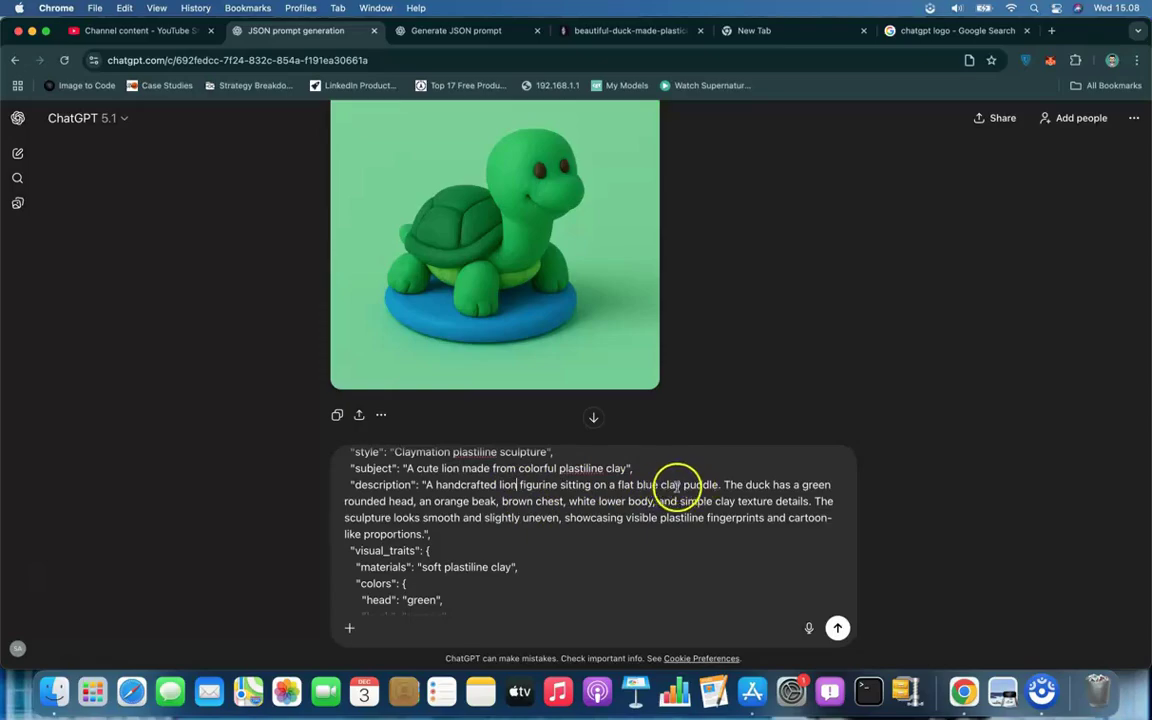
Step: In the description entry, change the clay puddle's color to "brown" and the remaining "duck" to "lion"
{"action": "double_click", "coordinate": [646, 484]}
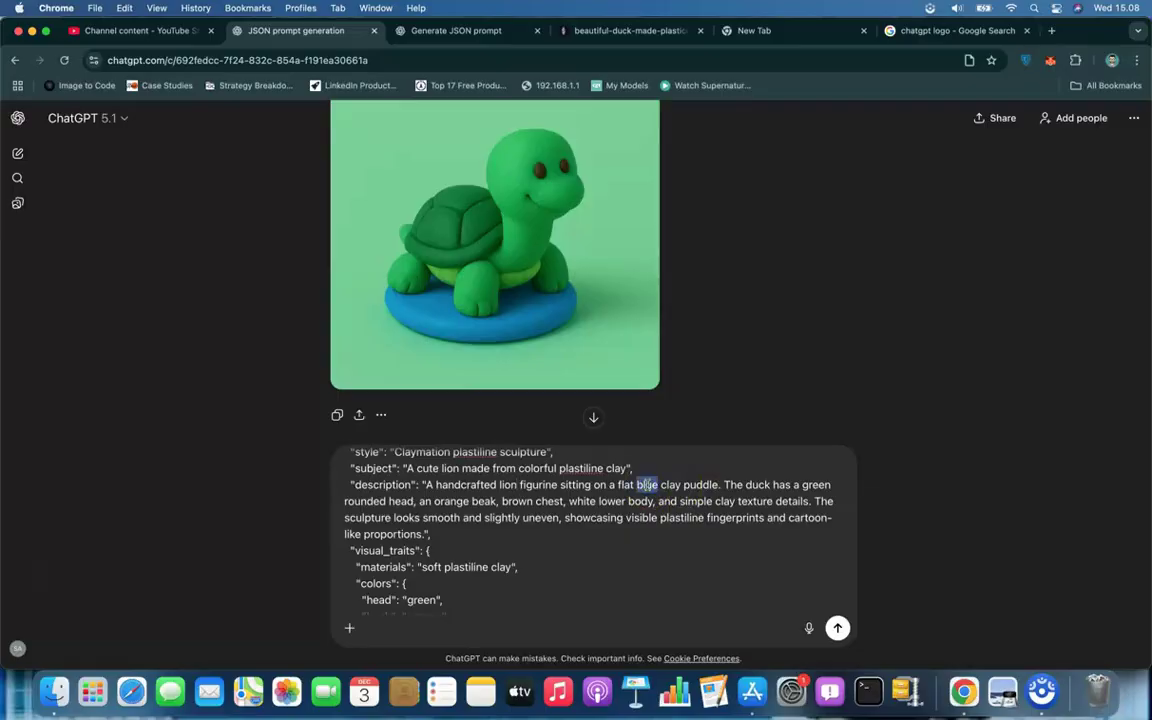
{"action": "type", "text": "brown"}
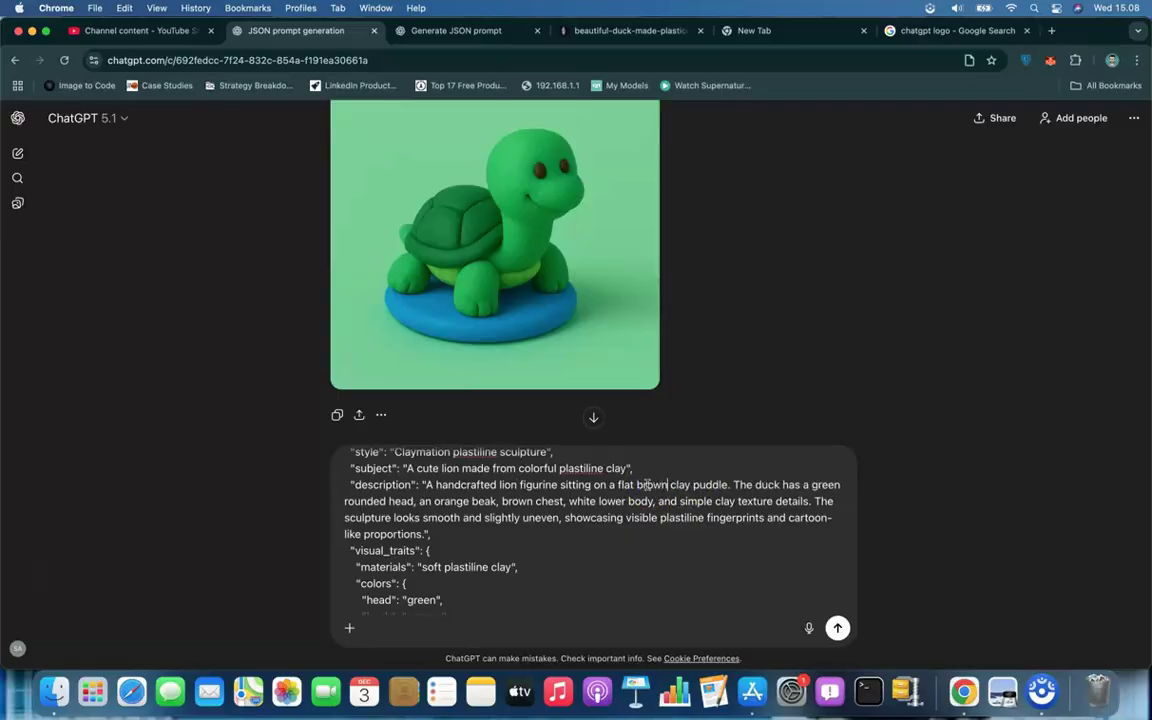
{"action": "double_click", "coordinate": [765, 484]}
{"action": "type", "text": "lion"}
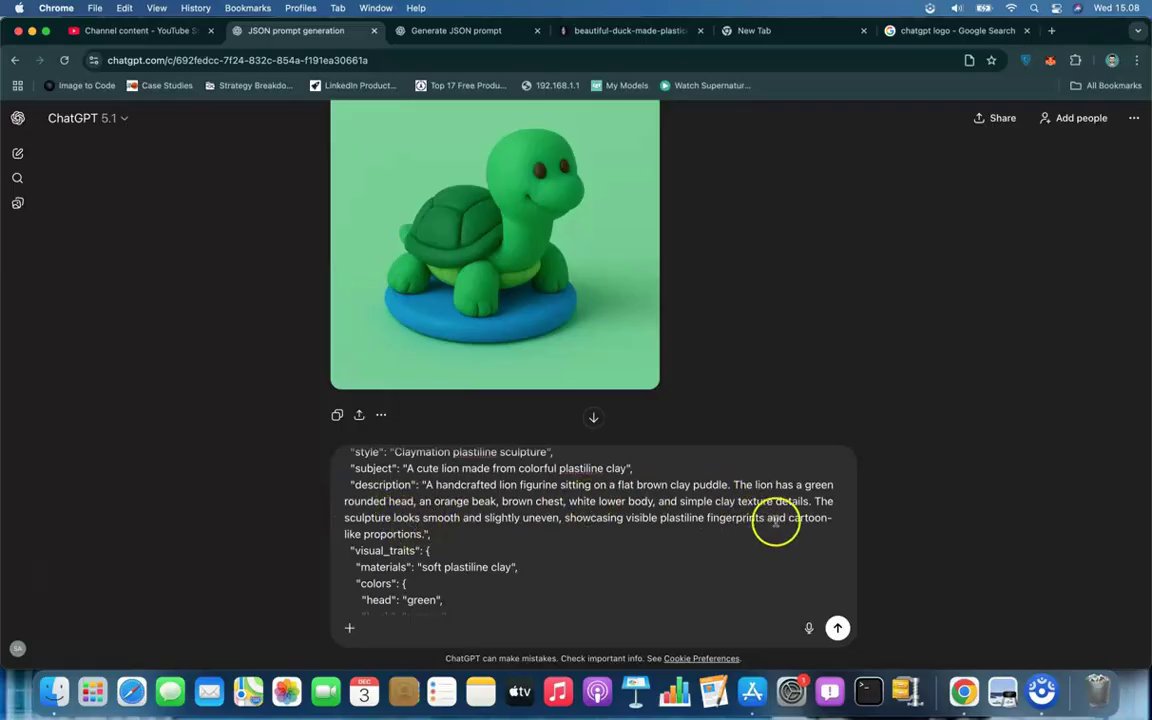
Step: Remove the beak, chest and lower body phrases from the description, so "rounded head," is followed by "and simple clay texture details"
{"action": "left_click", "coordinate": [562, 518]}
{"action": "left_click", "coordinate": [805, 501], "text": "shift"}
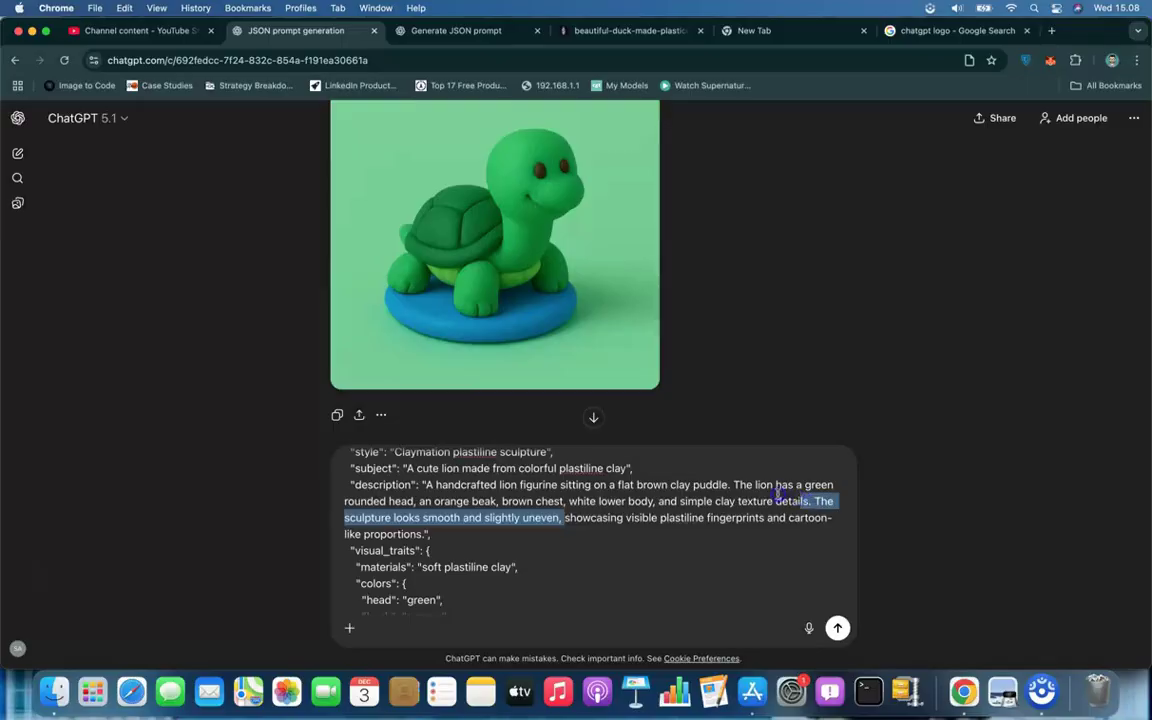
{"action": "left_click", "coordinate": [610, 516], "text": "shift"}
{"action": "key", "text": "shift+Left"}
{"action": "key", "text": "shift+Left"}
{"action": "key", "text": "shift+Left"}
{"action": "key", "text": "shift+Left"}
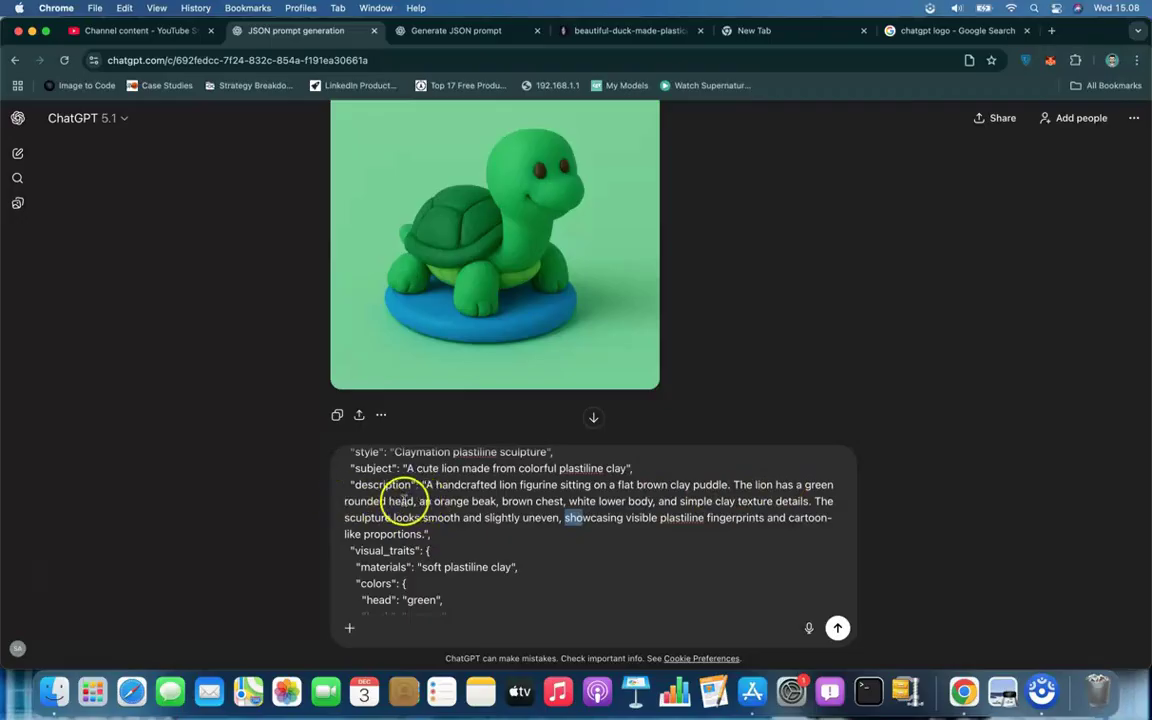
{"action": "left_click_drag", "start_coordinate": [419, 502], "coordinate": [657, 502]}
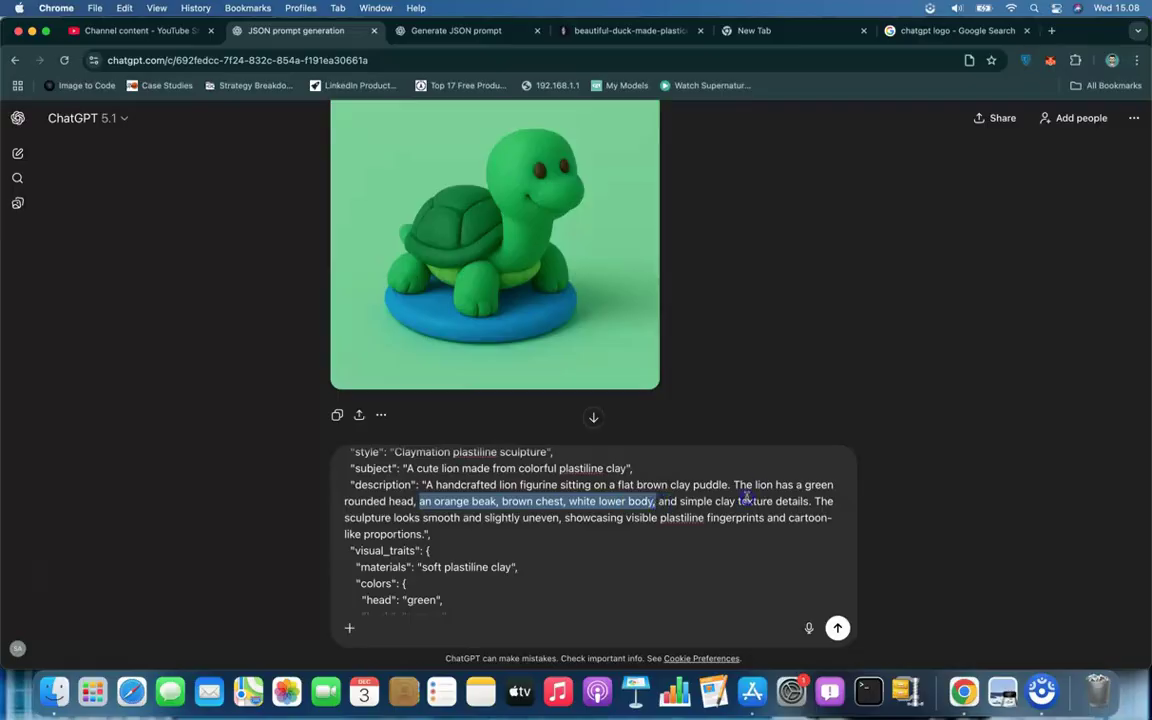
{"action": "left_click_drag", "start_coordinate": [745, 497], "coordinate": [678, 500]}
{"action": "key", "text": "BackSpace"}
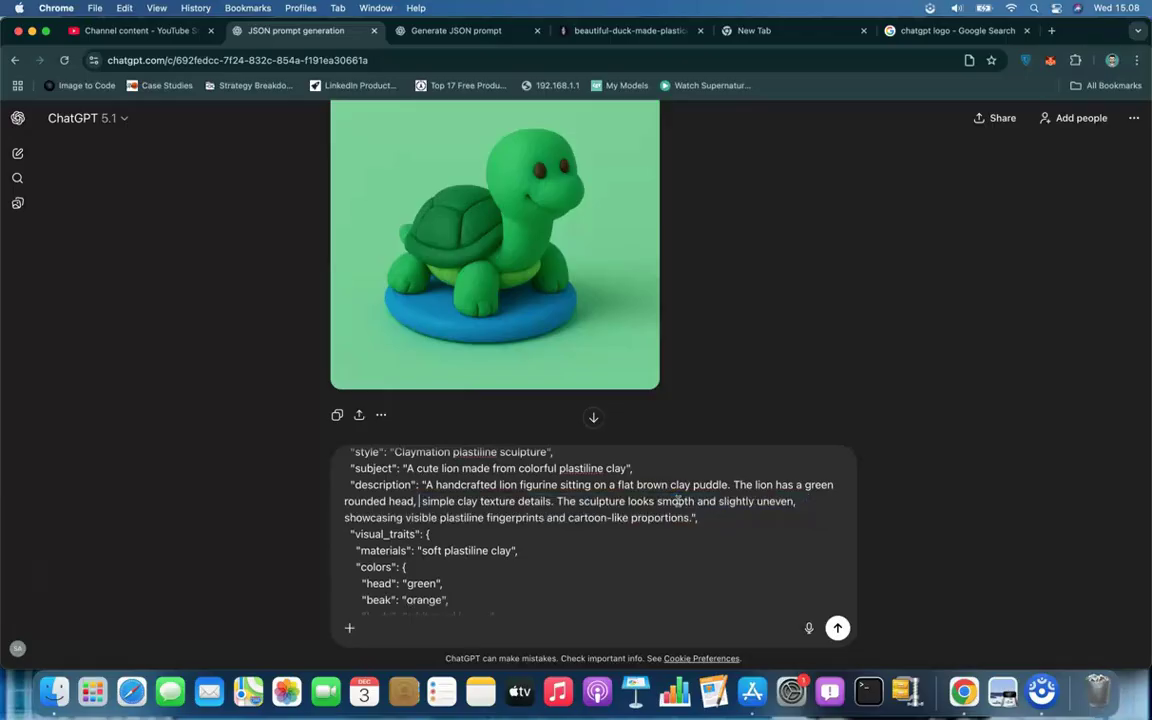
{"action": "type", "text": "and"}
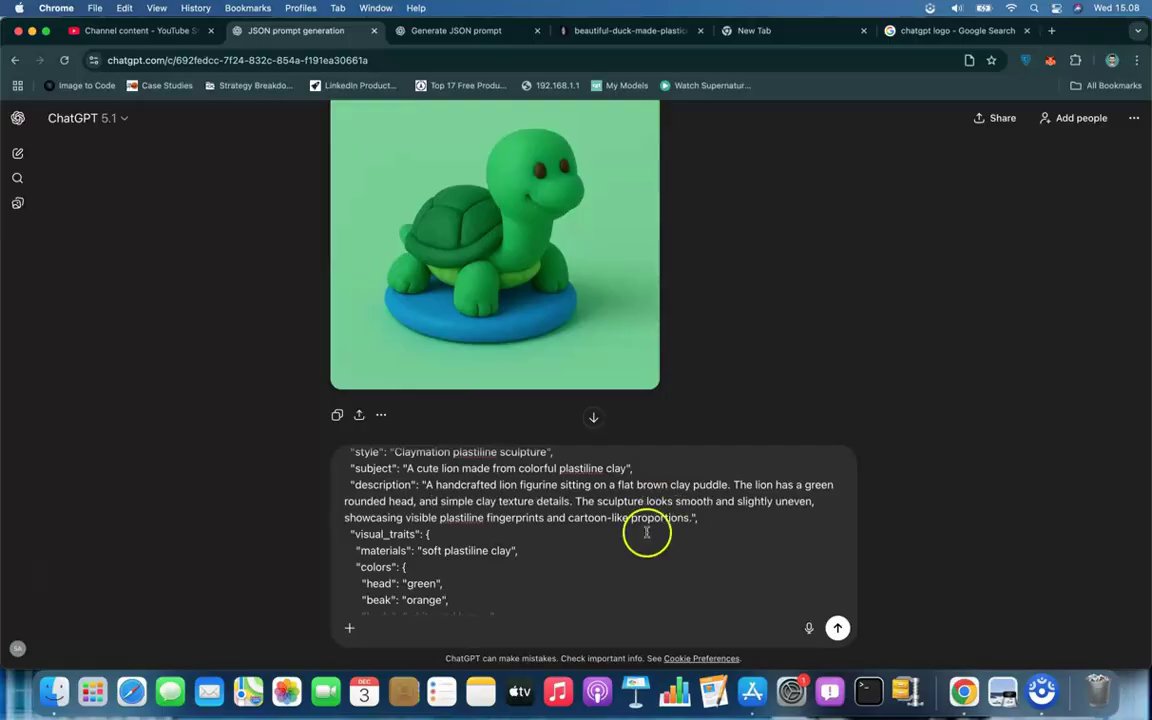
Step: Set the head color in the colors section to "light brown"
{"action": "scroll", "coordinate": [410, 490], "scroll_direction": "down", "scroll_amount": 2}
{"action": "double_click", "coordinate": [418, 527]}
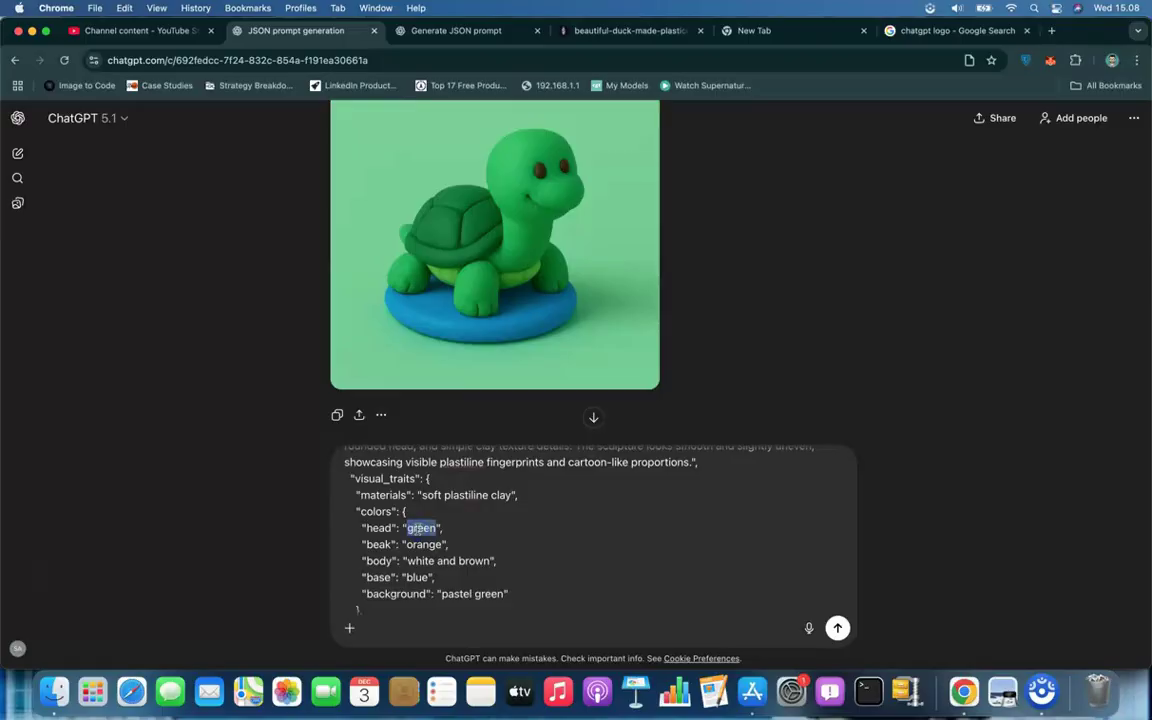
{"action": "type", "text": "bl"}
{"action": "key", "text": "BackSpace"}
{"action": "type", "text": "rown"}
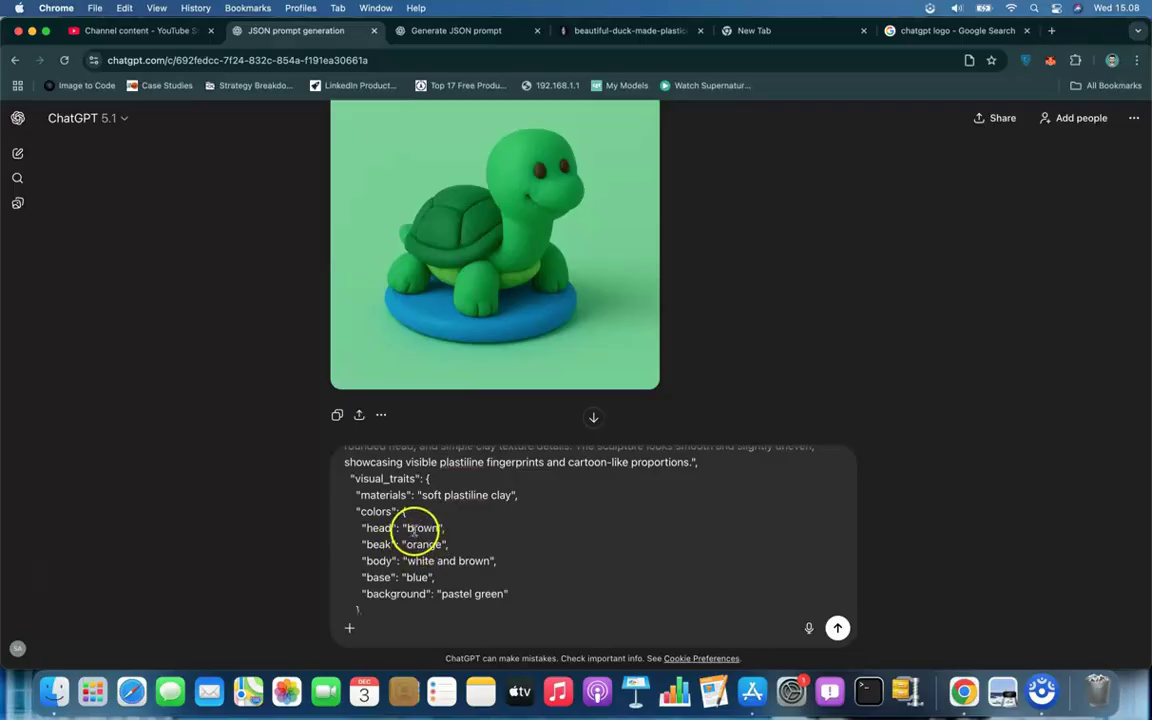
{"action": "left_click", "coordinate": [406, 528]}
{"action": "type", "text": "light"}
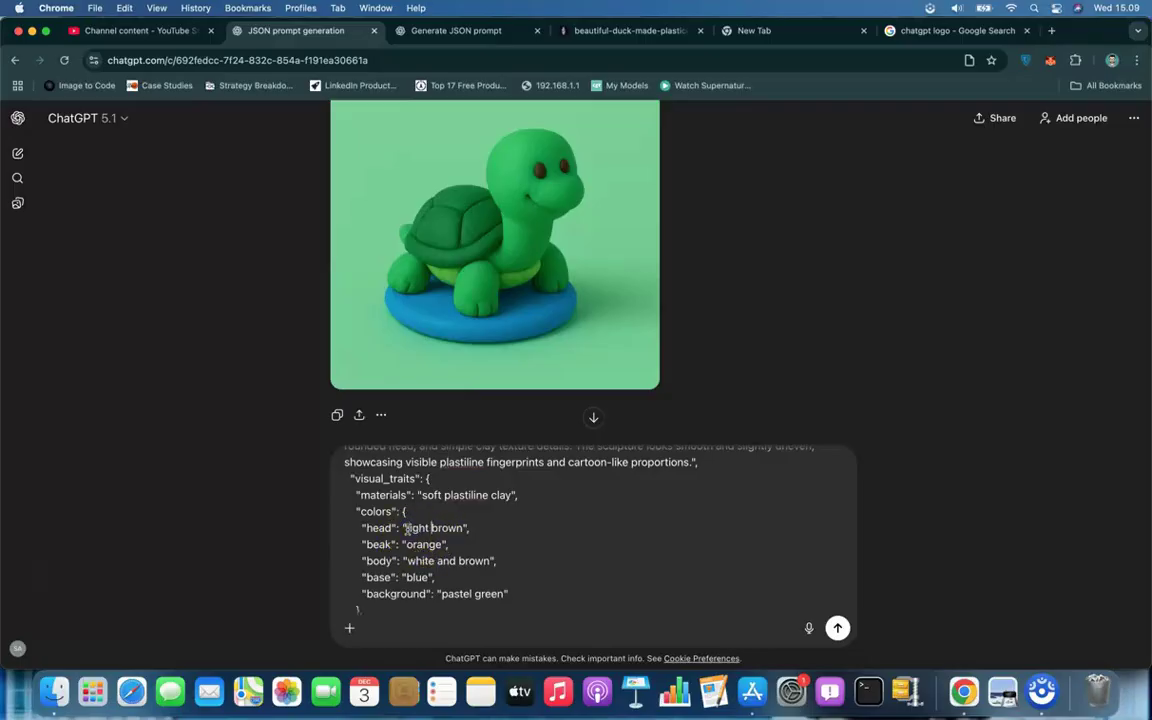
Step: Replace the beak entry in the colors section with "mane": "dark brown"
{"action": "left_click_drag", "start_coordinate": [345, 545], "coordinate": [450, 545]}
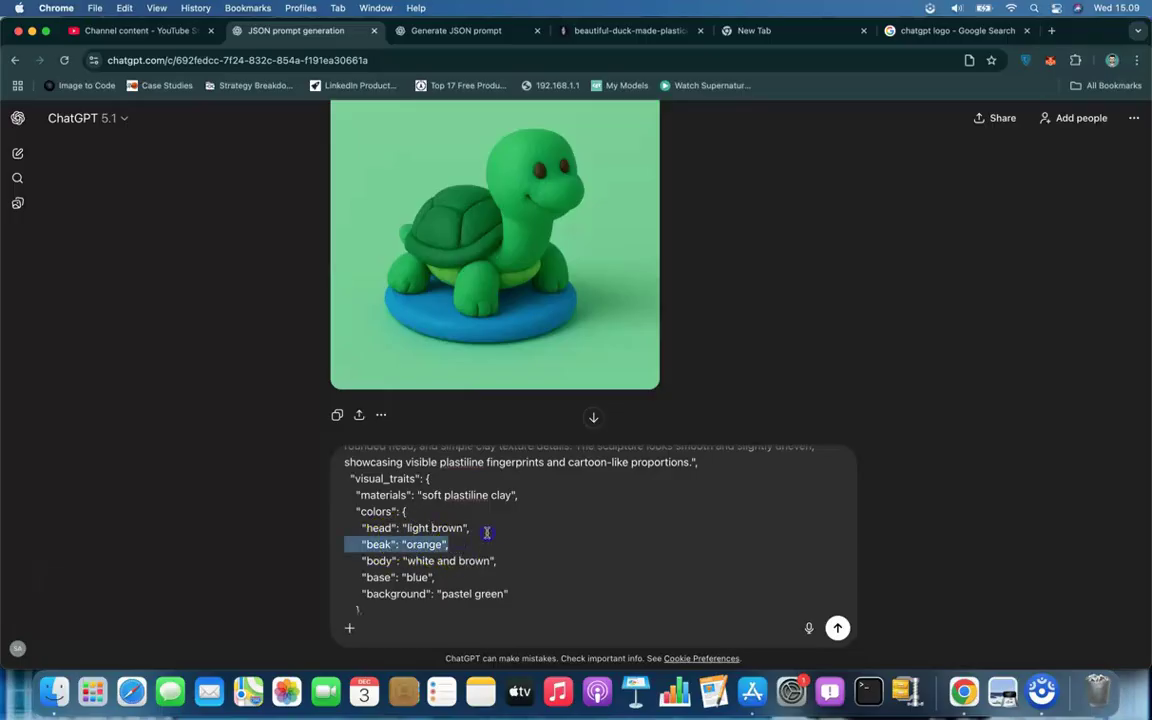
{"action": "key", "text": "BackSpace"}
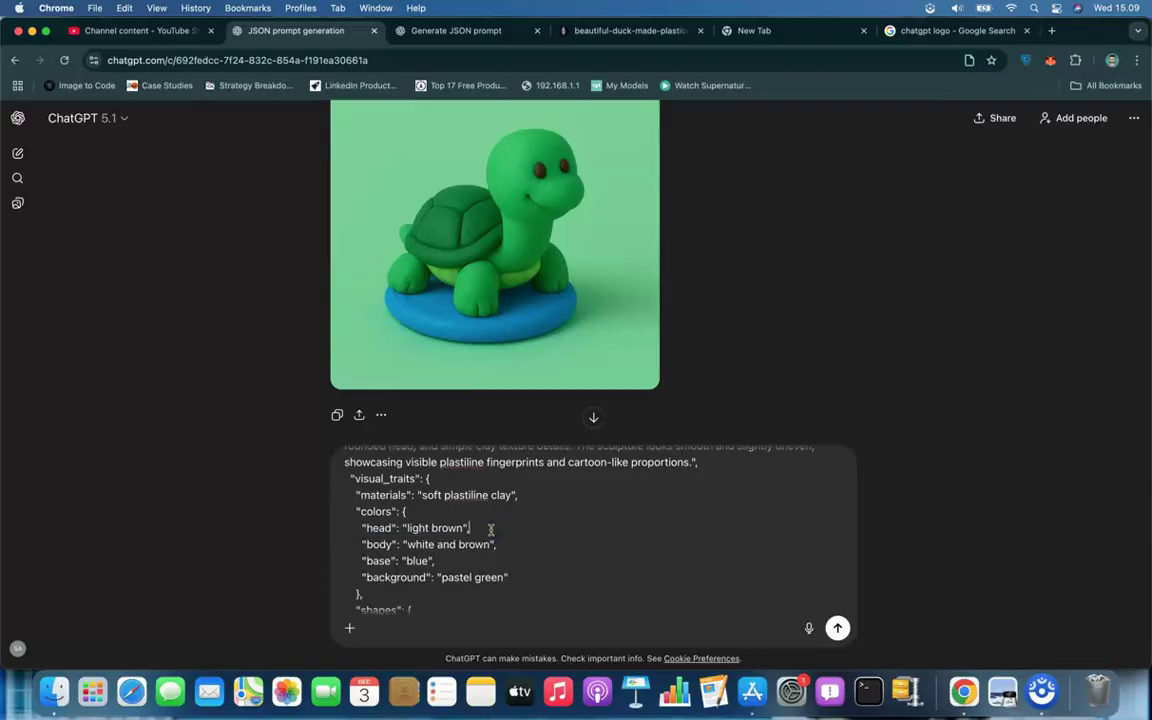
{"action": "key", "text": "shift+Return"}
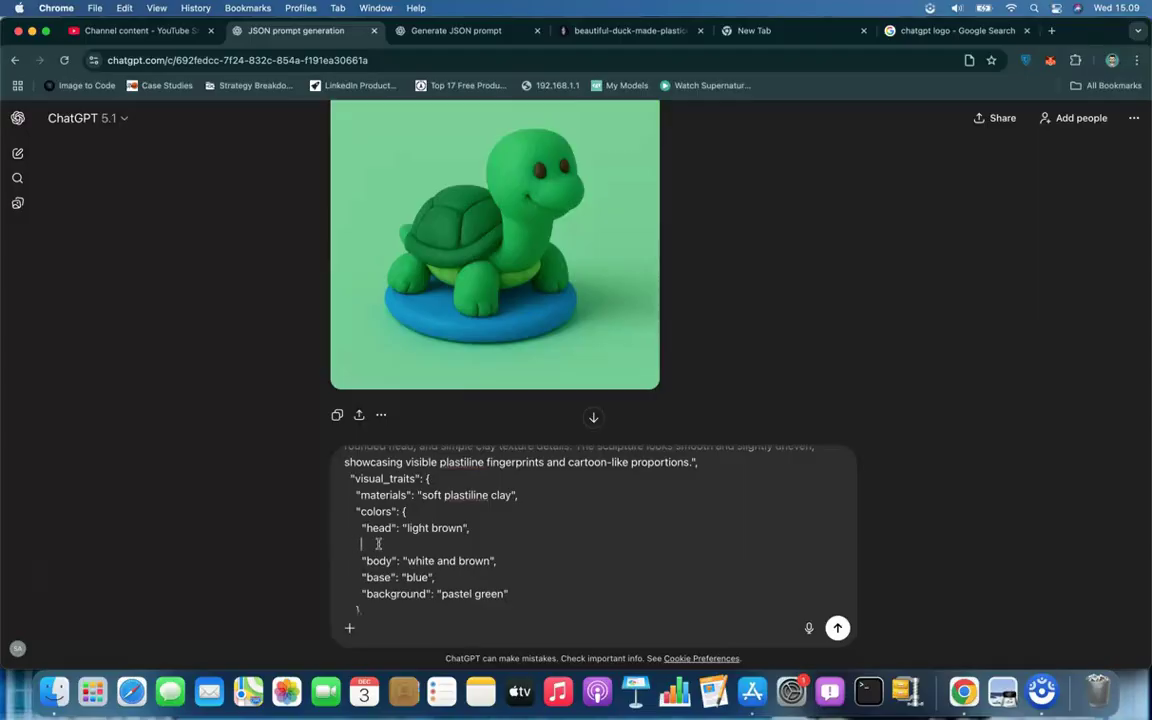
{"action": "type", "text": "mane\": \"dark brown\""}
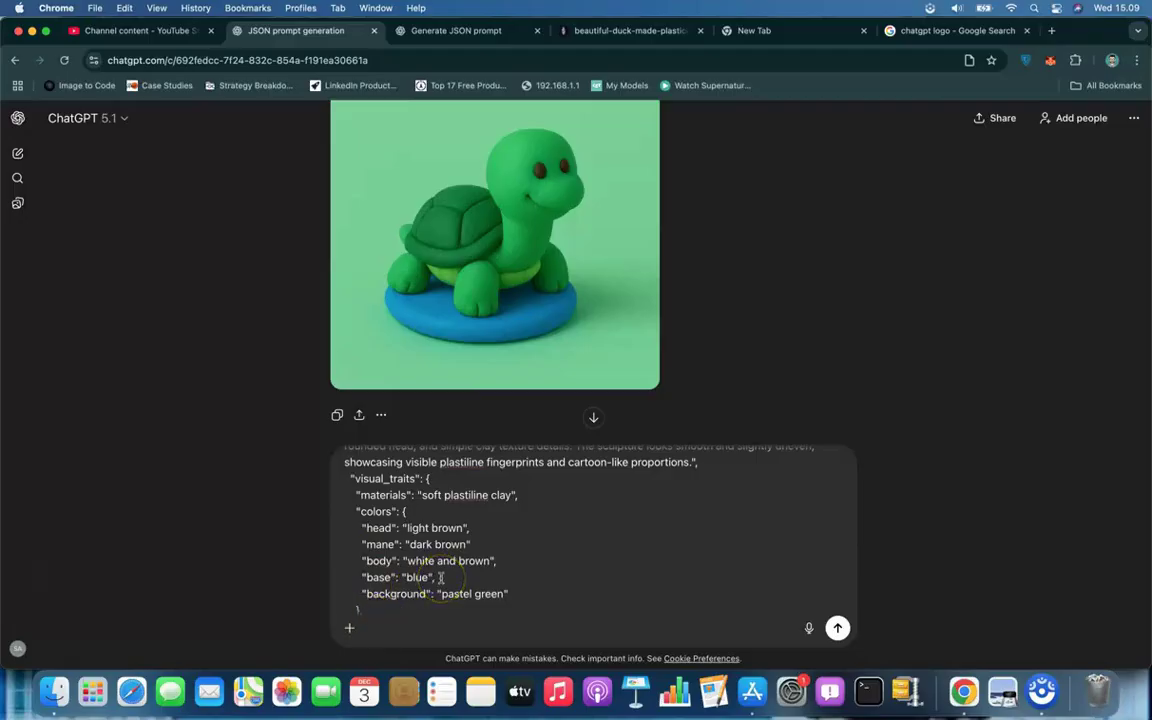
Step: Change the body color to "lightbrown" by replacing the "white and" wording with "light"
{"action": "scroll", "coordinate": [465, 528], "scroll_direction": "down", "scroll_amount": 1}
{"action": "left_click", "coordinate": [458, 528]}
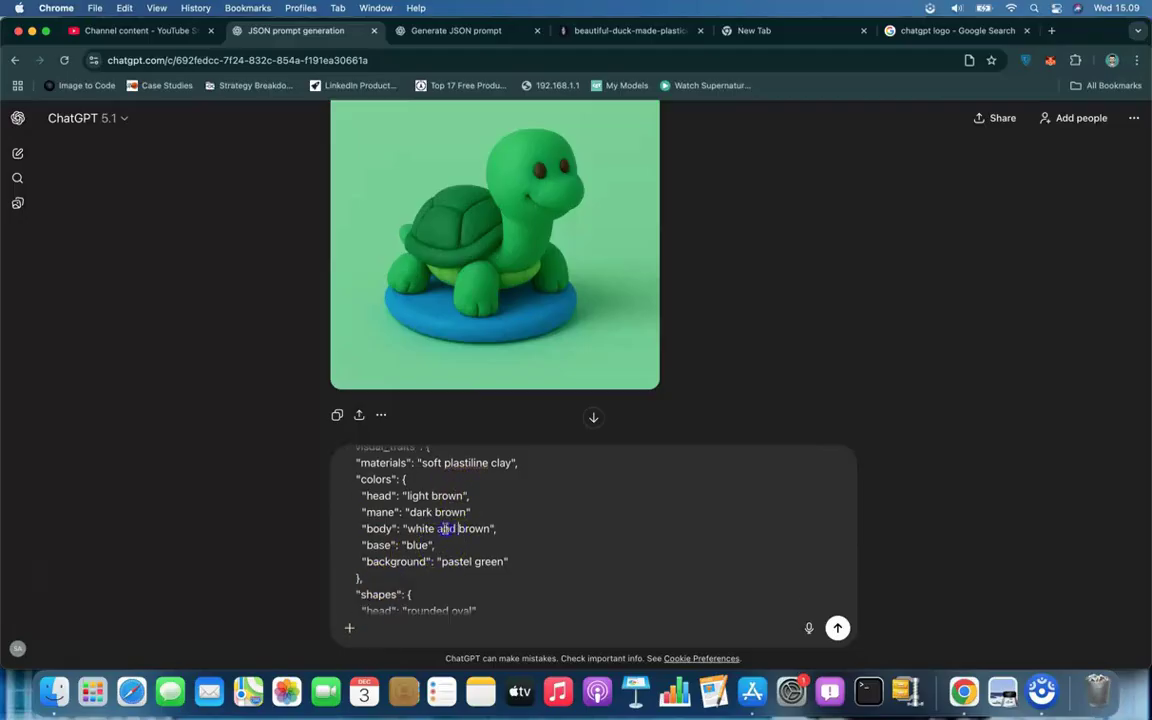
{"action": "left_click", "coordinate": [409, 526], "text": "shift"}
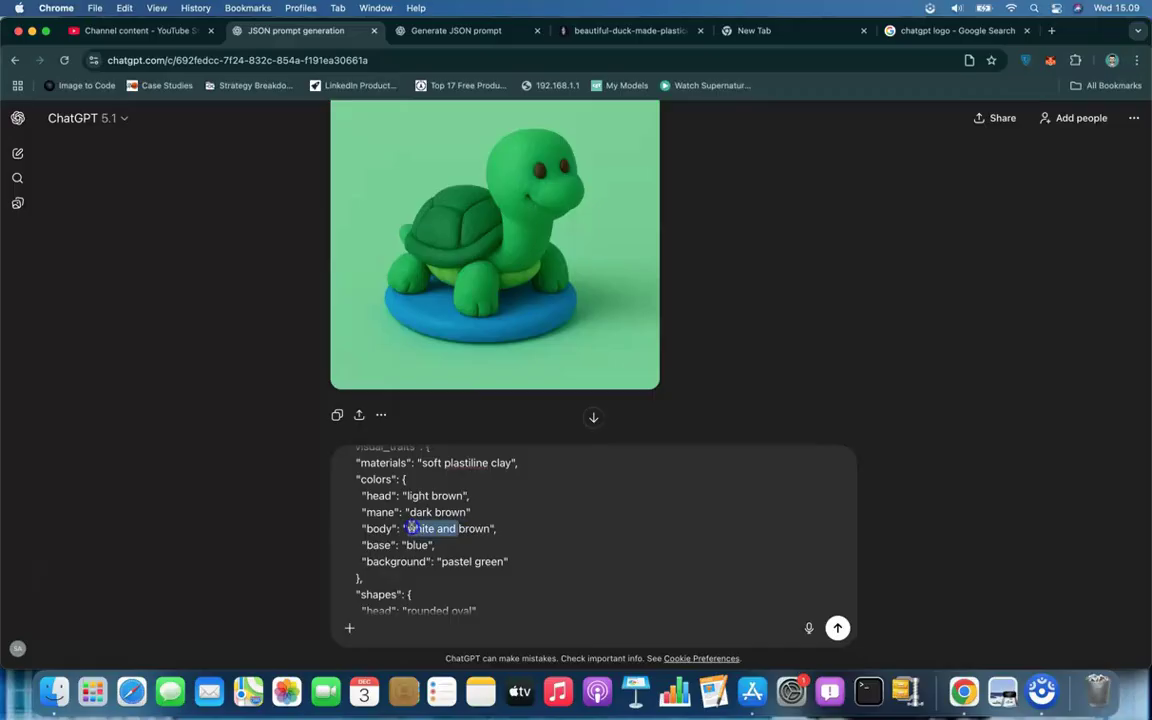
{"action": "type", "text": "light"}
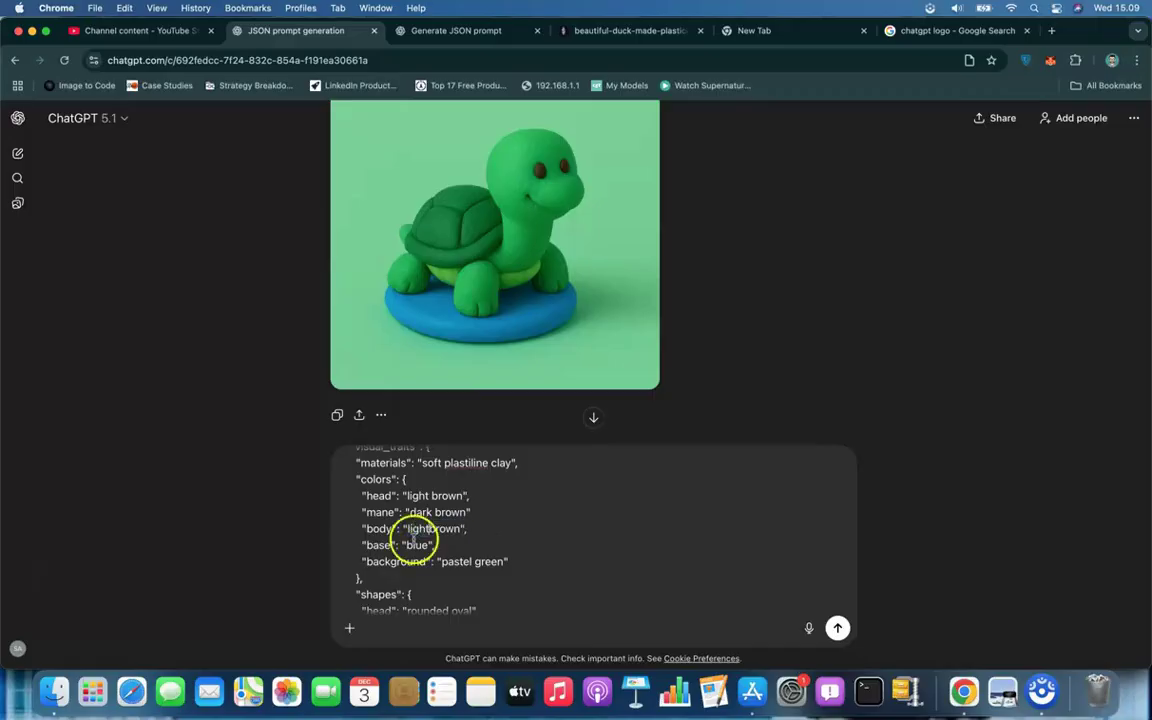
Step: Set the base color to "dark chocolate" and the background color to "pastel cream"
{"action": "double_click", "coordinate": [416, 546]}
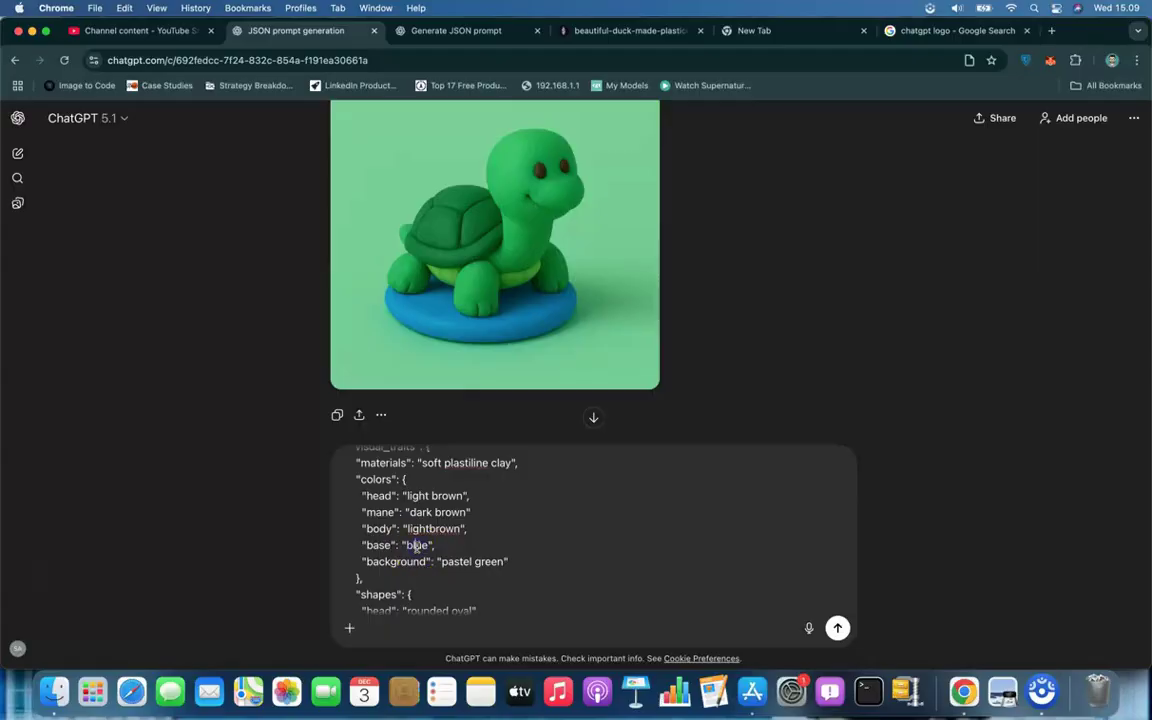
{"action": "type", "text": "dark cho"}
{"action": "type", "text": "clate"}
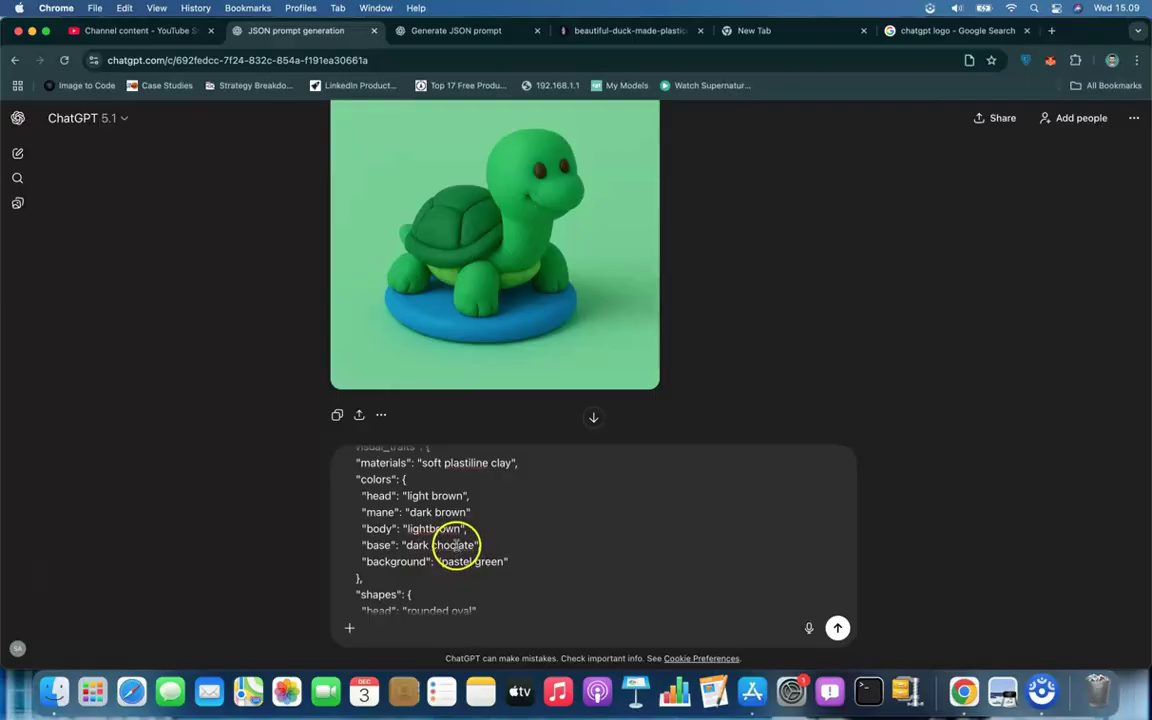
{"action": "left_click", "coordinate": [455, 545]}
{"action": "type", "text": "ol"}
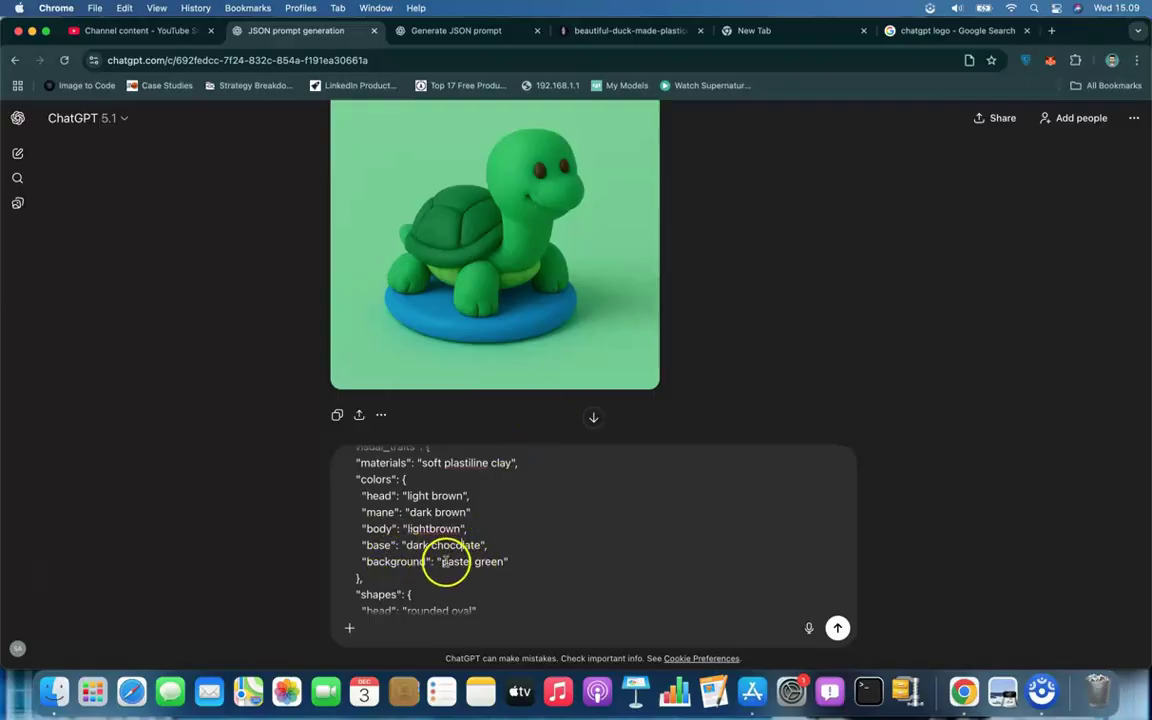
{"action": "left_click", "coordinate": [445, 562]}
{"action": "left_click_drag", "start_coordinate": [445, 562], "coordinate": [490, 562]}
{"action": "type", "text": "cream"}
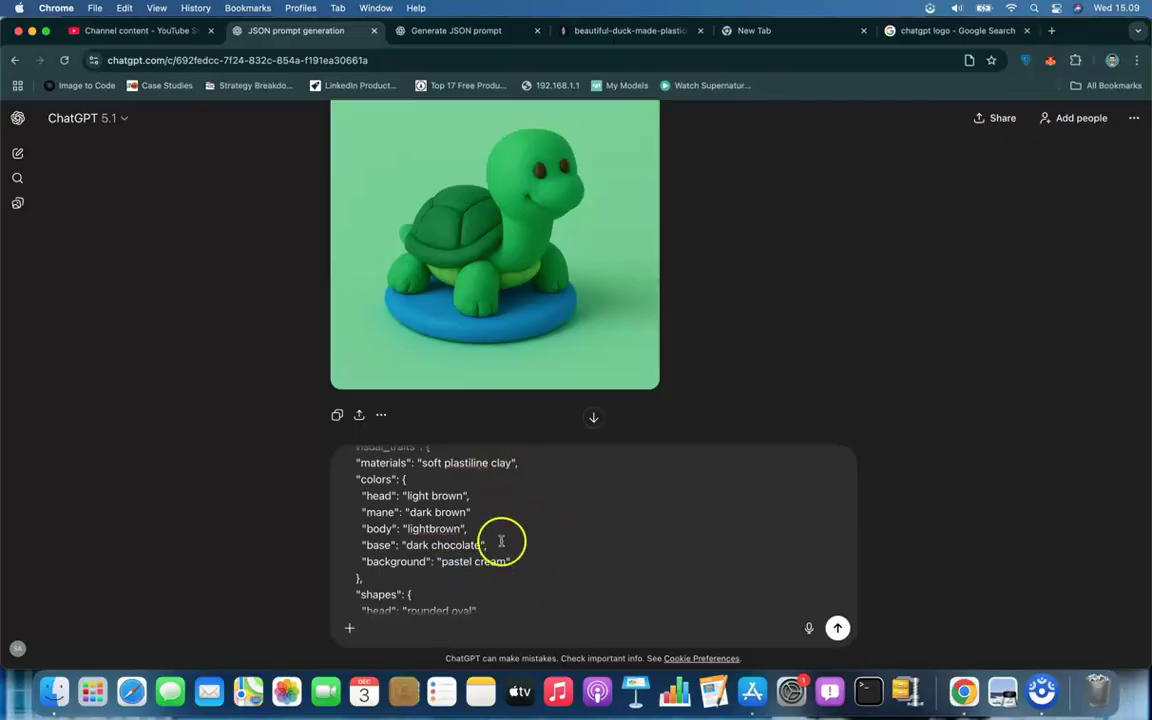
Step: Delete the beak entry from the shapes section, keeping the comma after the tail entry
{"action": "scroll", "coordinate": [501, 575], "scroll_direction": "down", "scroll_amount": 1}
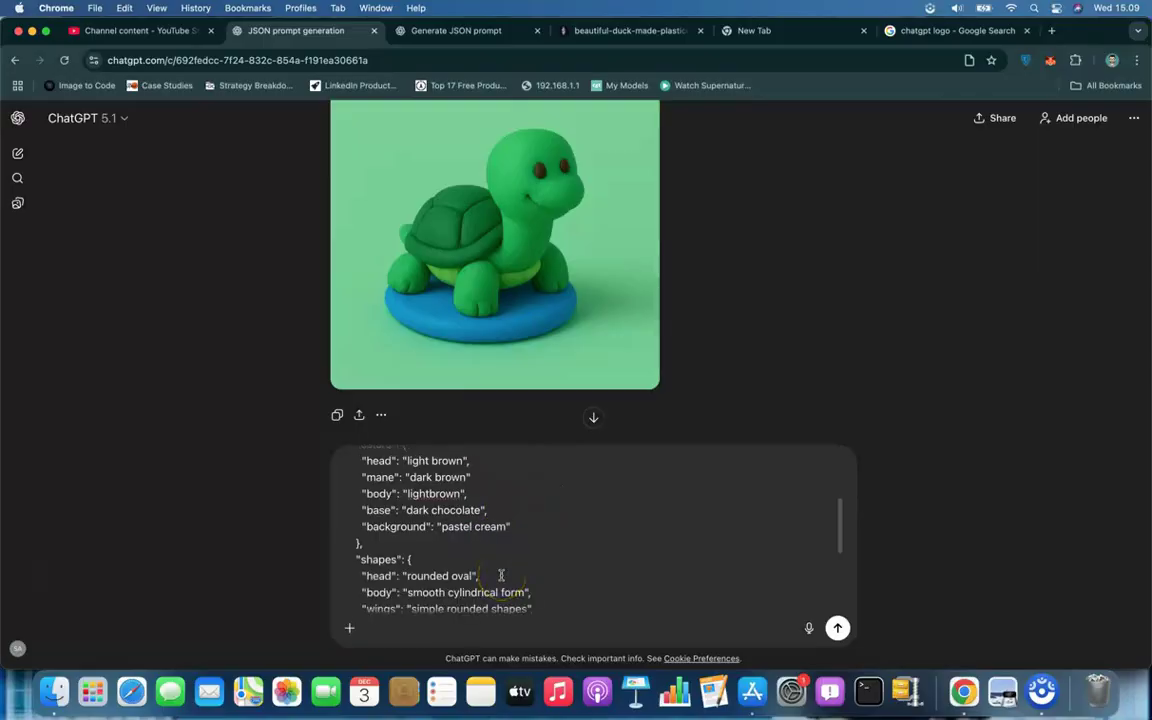
{"action": "scroll", "coordinate": [501, 575], "scroll_direction": "down", "scroll_amount": 2}
{"action": "scroll", "coordinate": [495, 555], "scroll_direction": "down", "scroll_amount": 1}
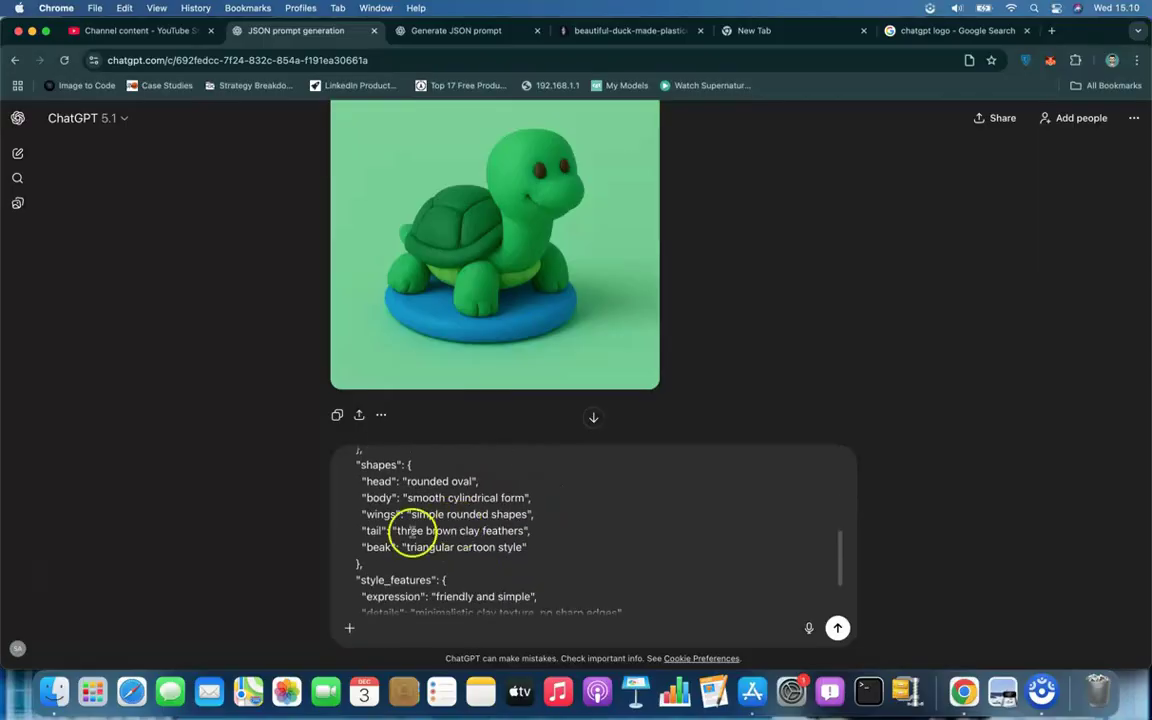
{"action": "scroll", "coordinate": [510, 540], "scroll_direction": "down", "scroll_amount": 1}
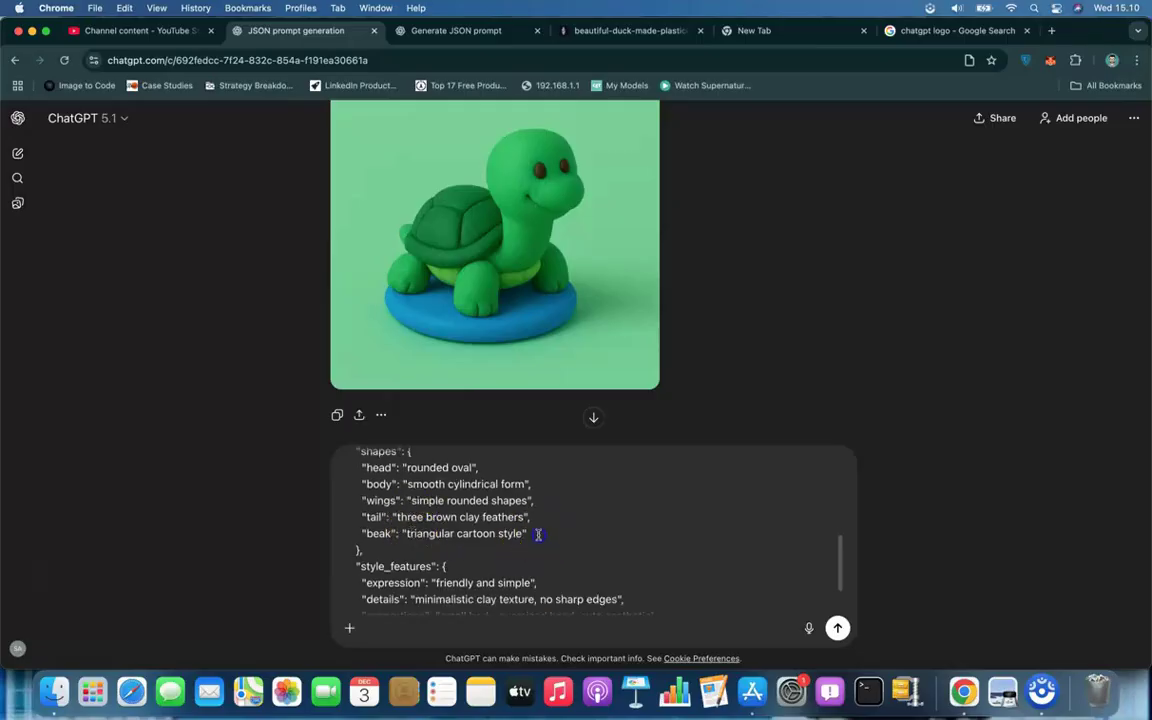
{"action": "key", "text": "shift+Down"}
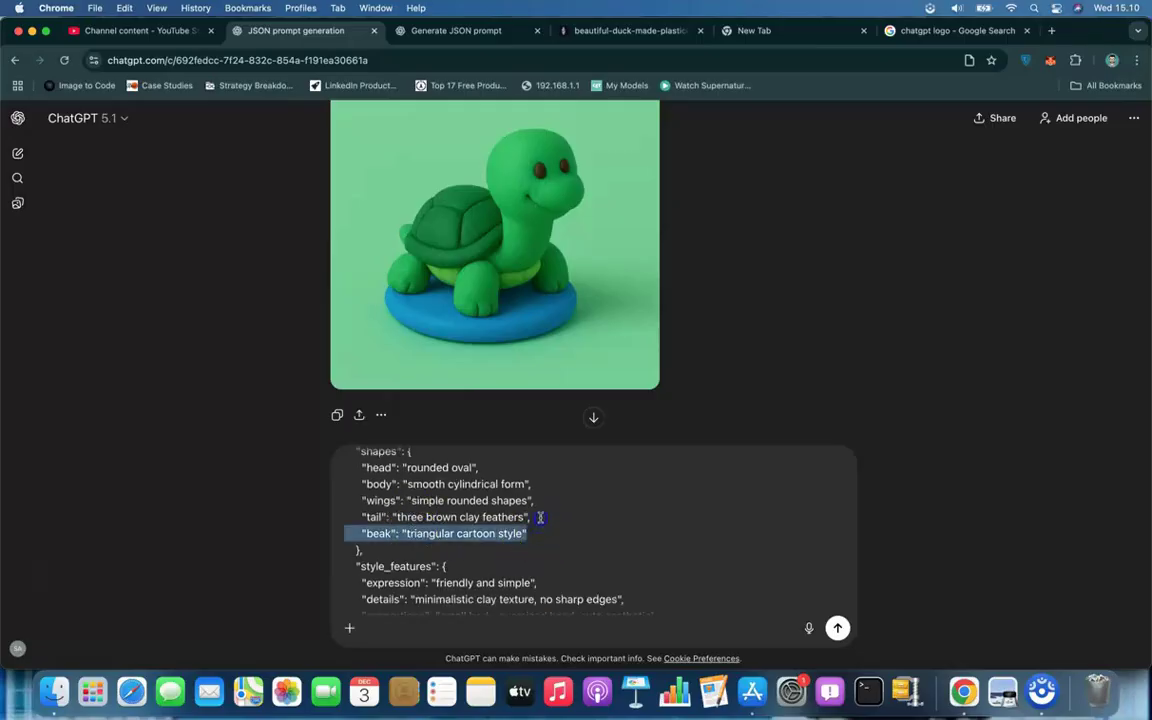
{"action": "key", "text": "BackSpace"}
{"action": "left_click", "coordinate": [442, 522]}
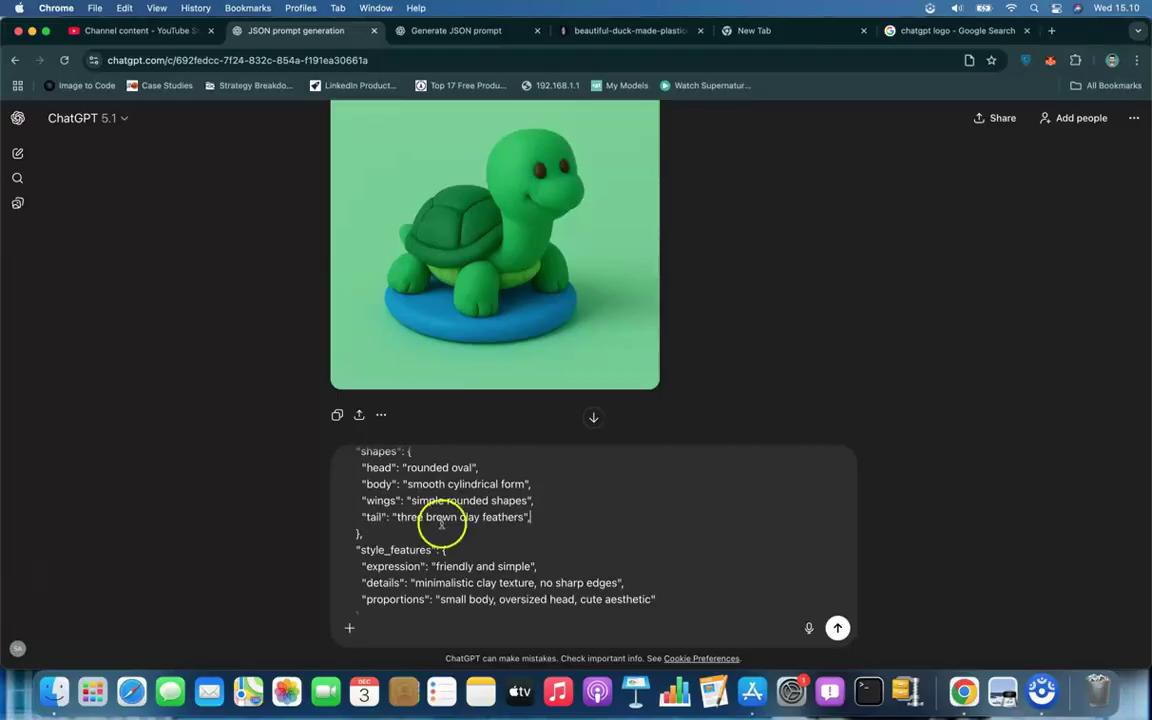
{"action": "scroll", "coordinate": [459, 481], "scroll_direction": "up", "scroll_amount": 2}
{"action": "key", "text": "BackSpace"}
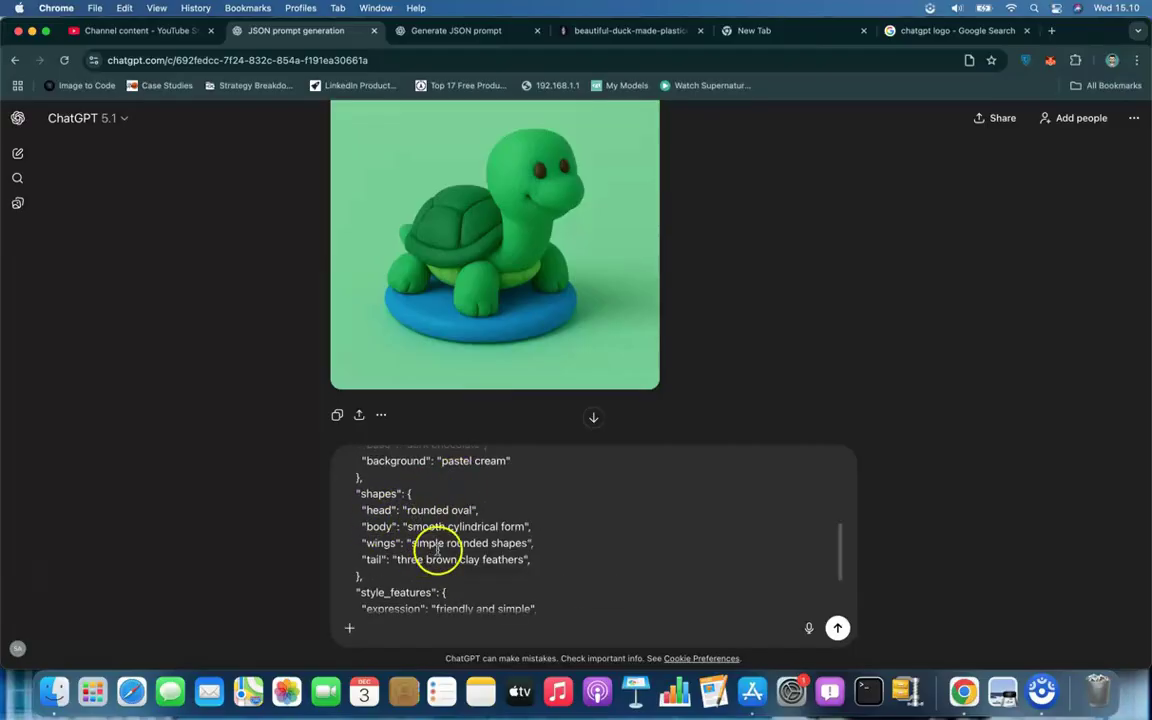
{"action": "scroll", "coordinate": [408, 515], "scroll_direction": "up", "scroll_amount": 1}
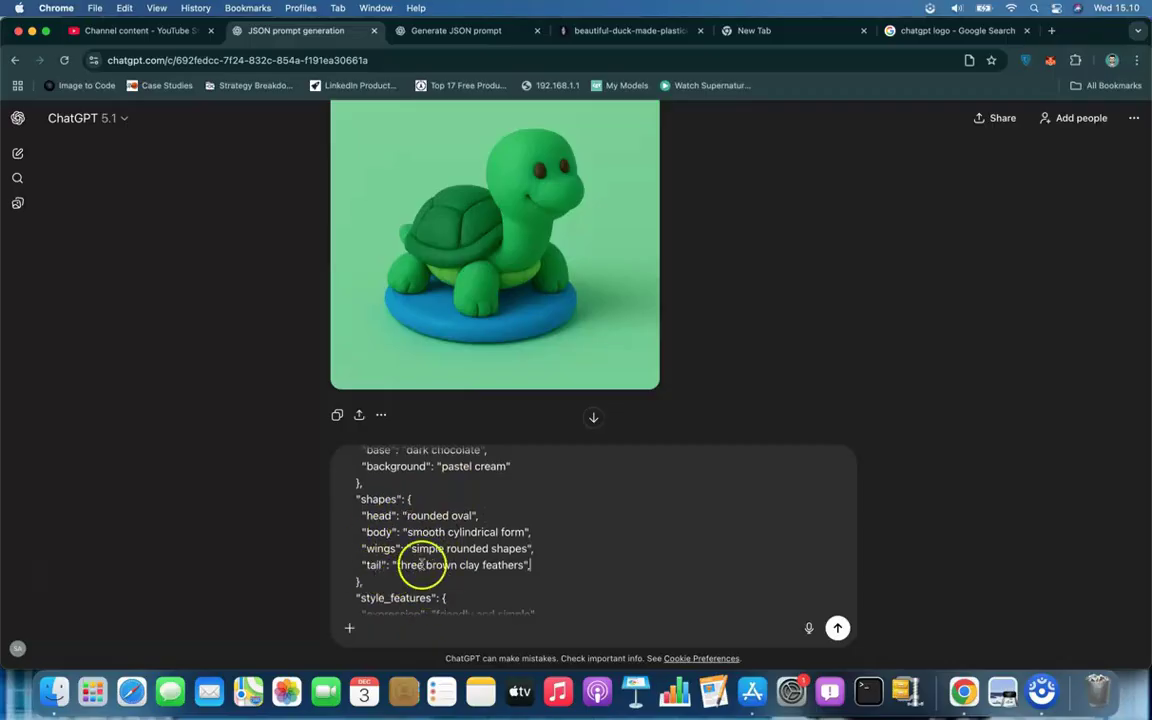
{"action": "type", "text": ","}
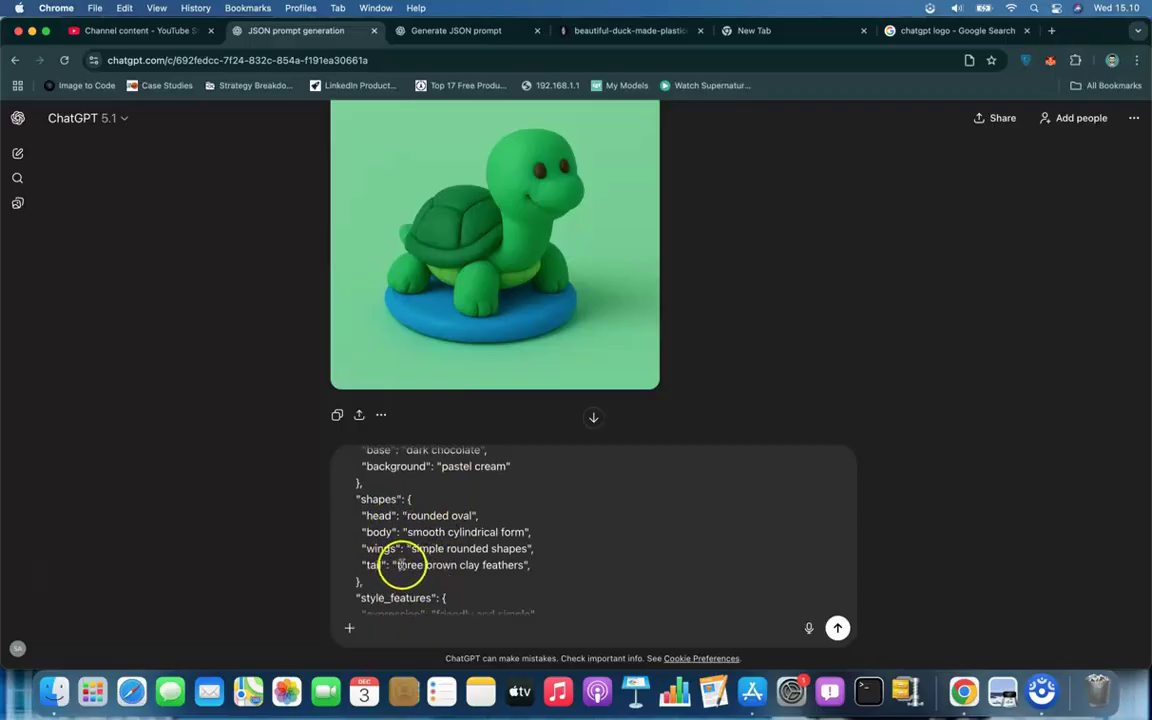
Step: Replace the tail value in the shapes section with "lion tail"
{"action": "left_click", "coordinate": [398, 565]}
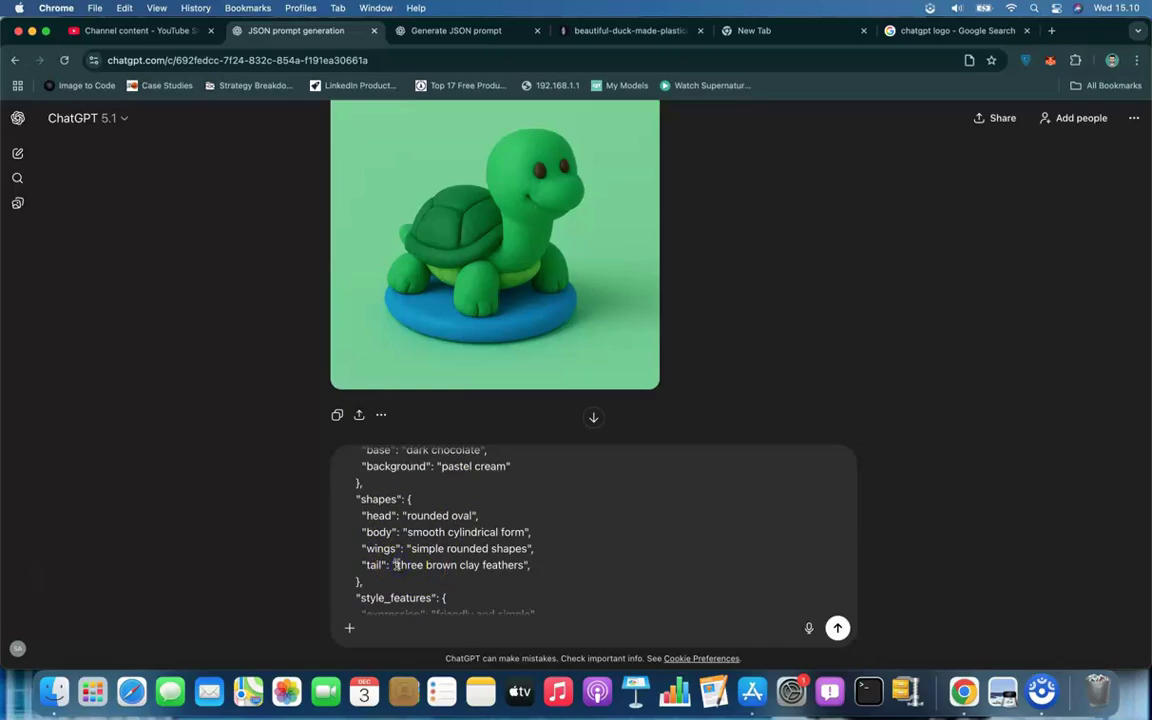
{"action": "left_click_drag", "start_coordinate": [396, 565], "coordinate": [516, 566]}
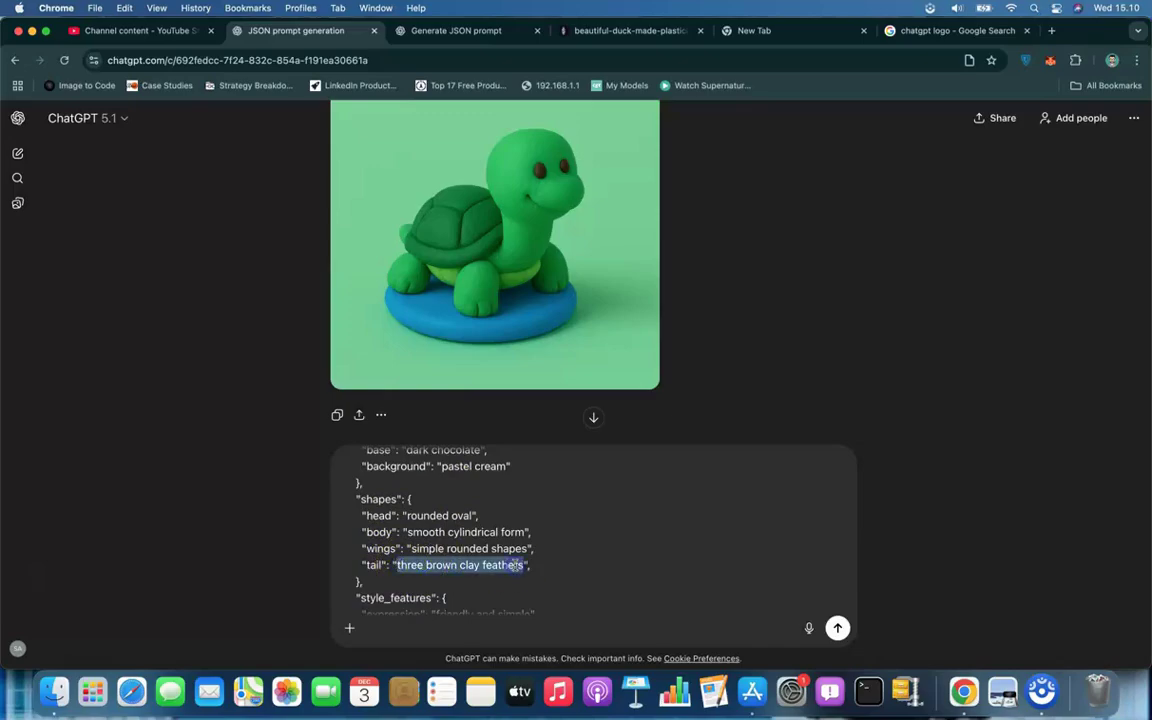
{"action": "key", "text": "BackSpace"}
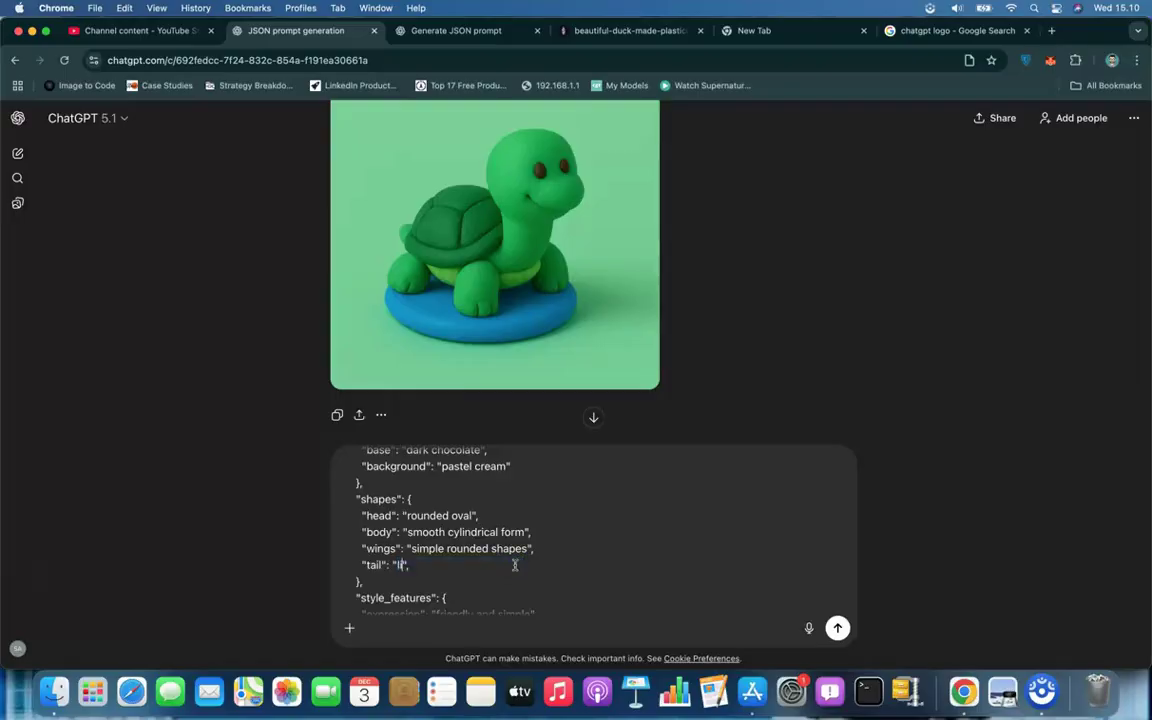
{"action": "type", "text": "lion tail"}
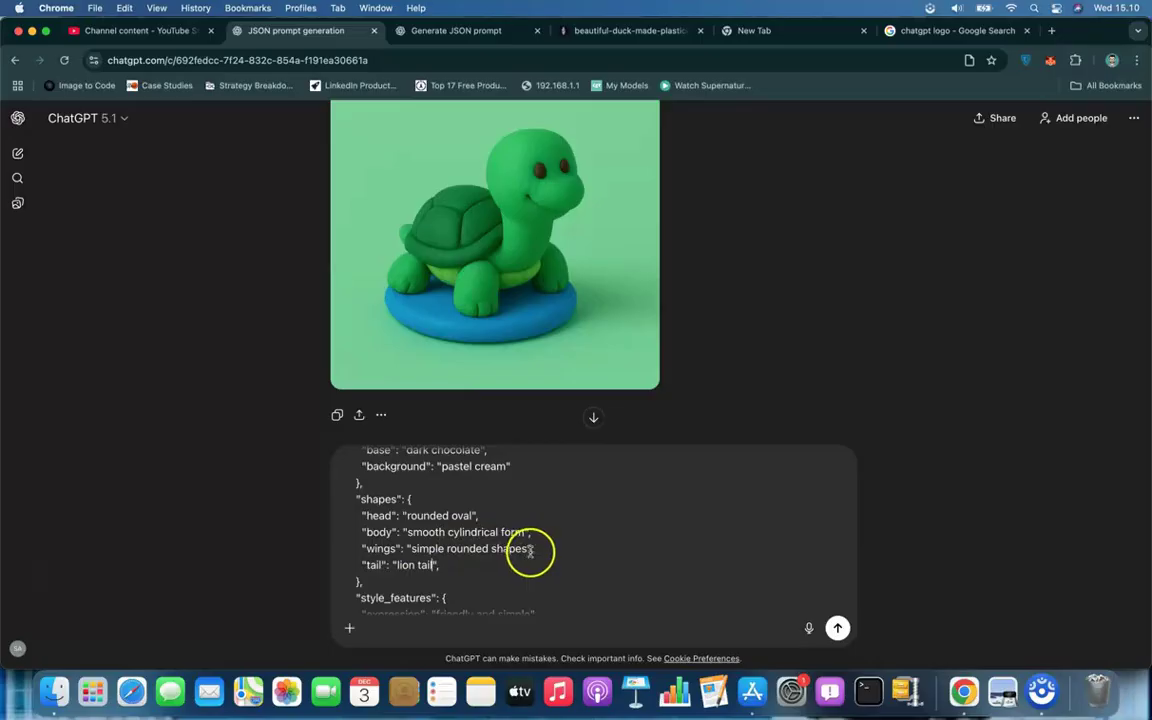
Step: Rename the "wings" entry in the shapes section to "mane", keeping its "simple rounded shapes" value
{"action": "triple_click", "coordinate": [543, 549]}
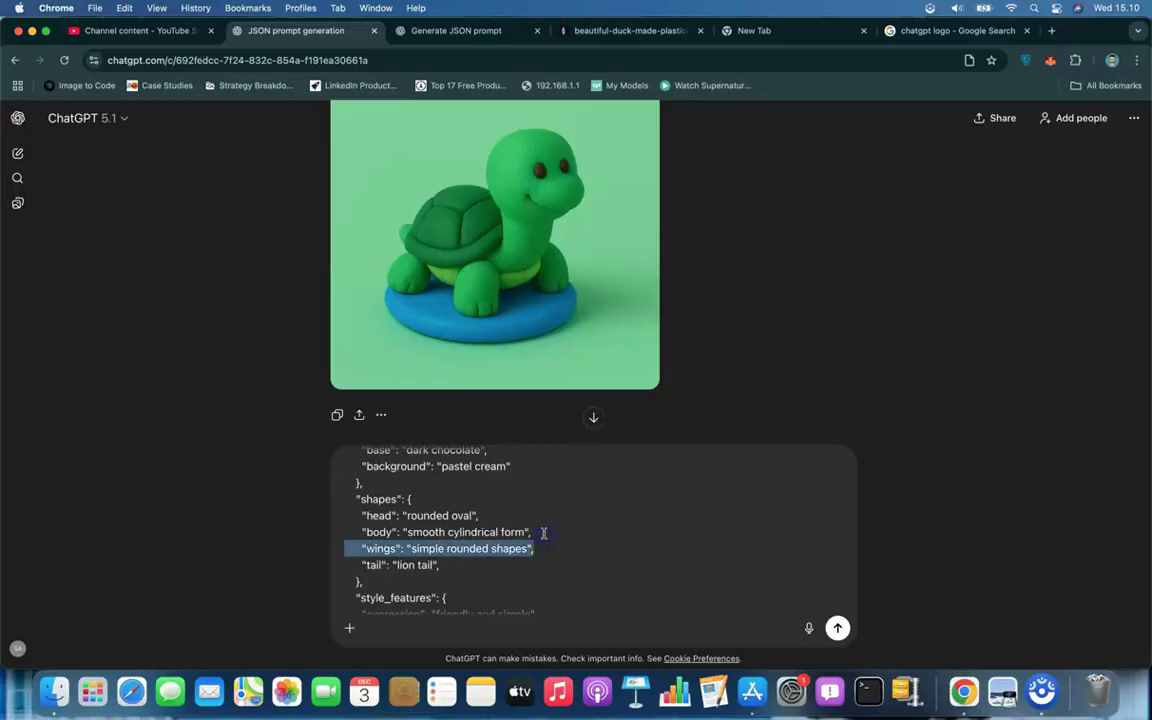
{"action": "double_click", "coordinate": [382, 549]}
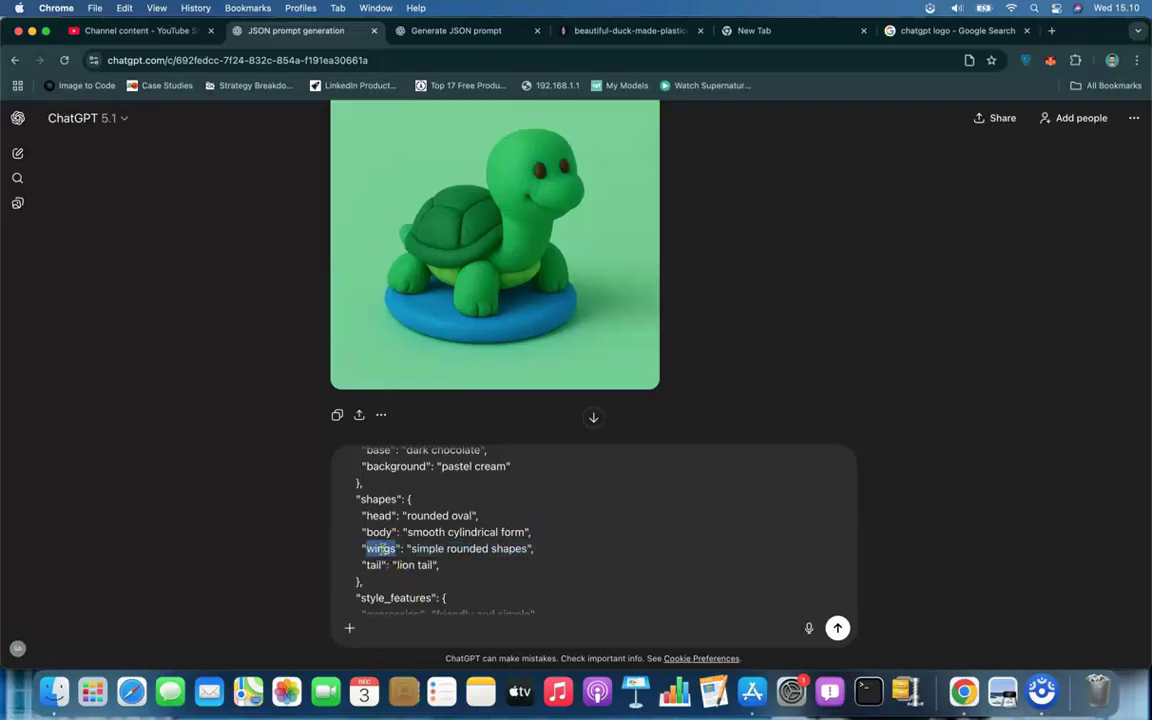
{"action": "type", "text": "mane"}
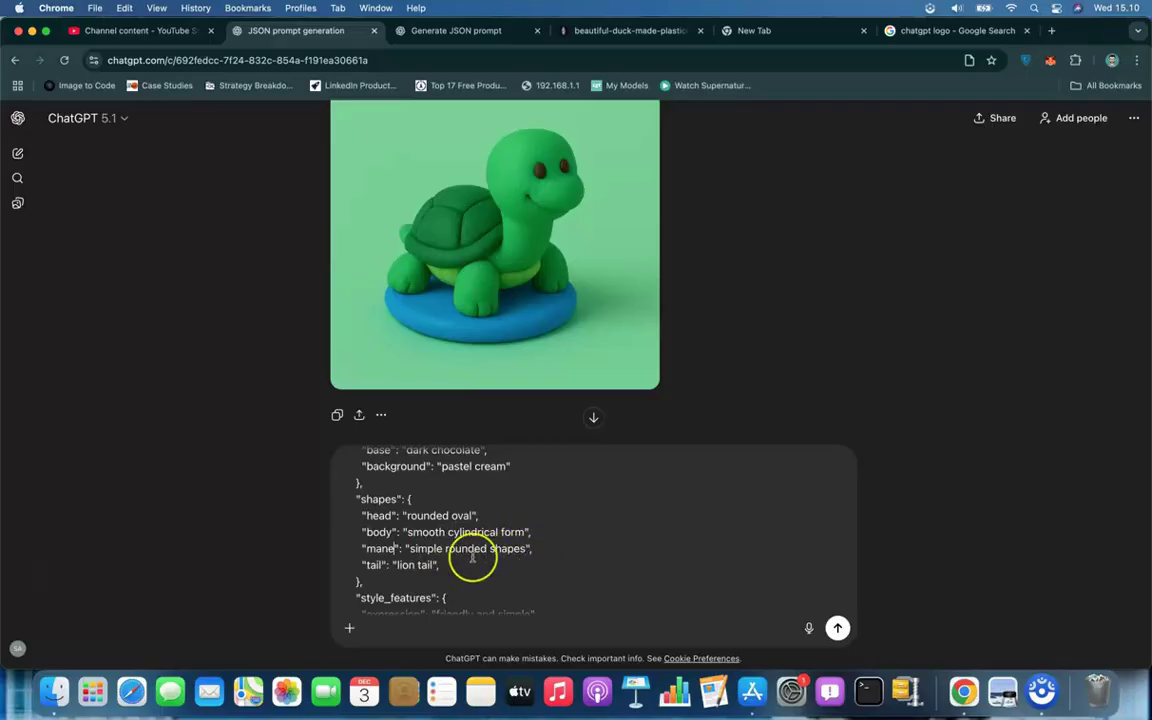
Step: Add "generate the image" below the end of the JSON and send the lion prompt
{"action": "scroll", "coordinate": [472, 557], "scroll_direction": "down", "scroll_amount": 2}
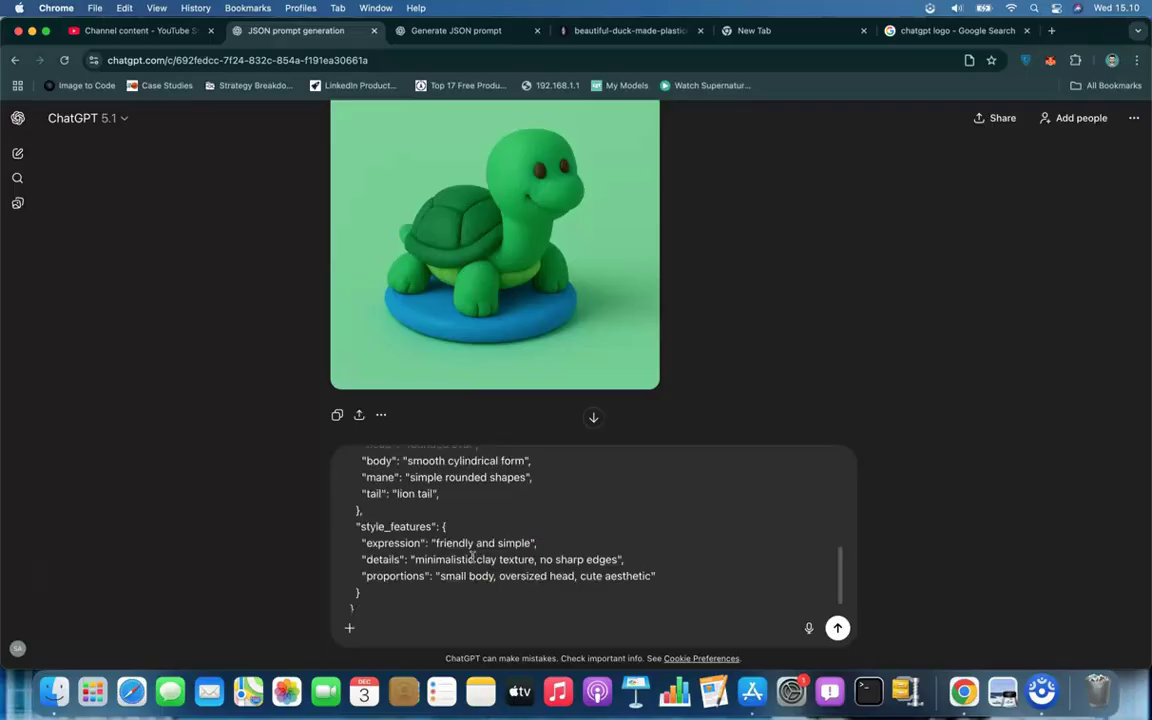
{"action": "scroll", "coordinate": [472, 557], "scroll_direction": "down", "scroll_amount": 1}
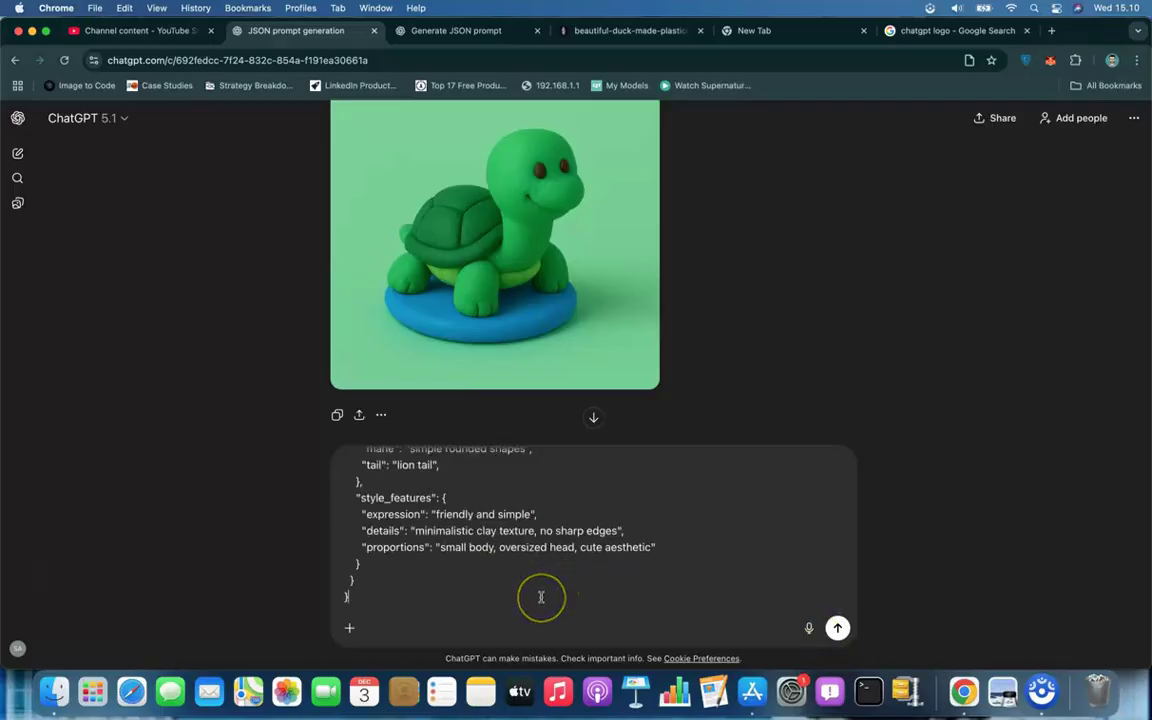
{"action": "scroll", "coordinate": [541, 597], "scroll_direction": "down", "scroll_amount": 1}
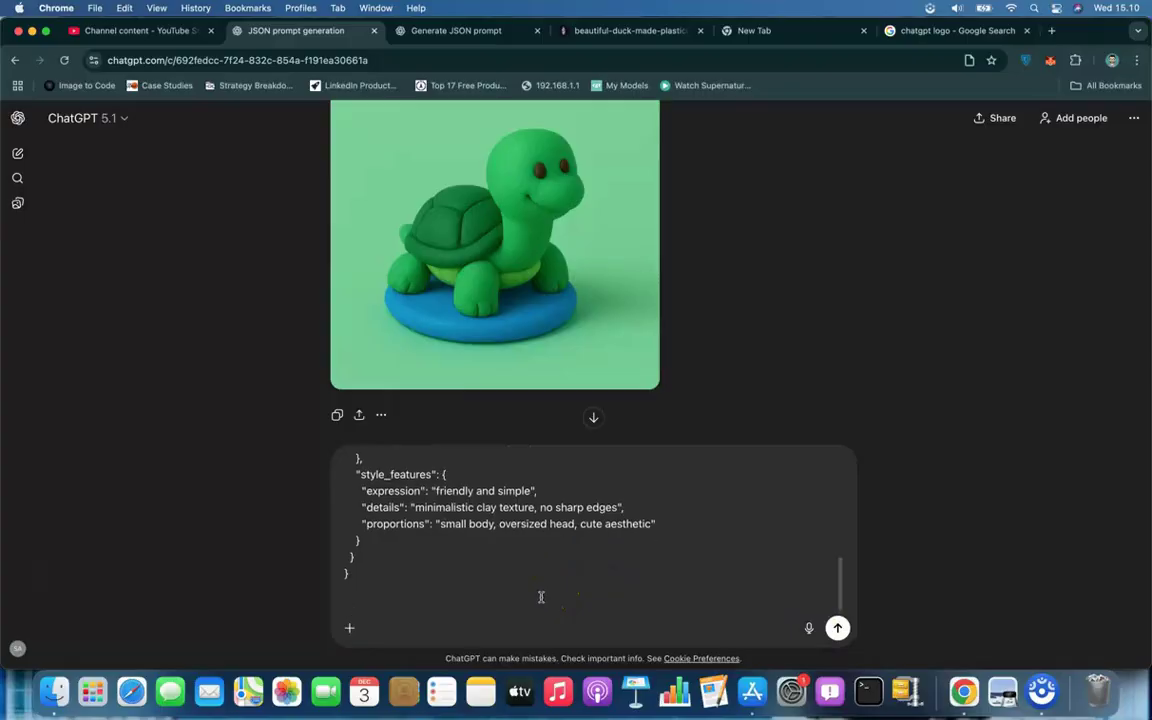
{"action": "type", "text": "generate the "}
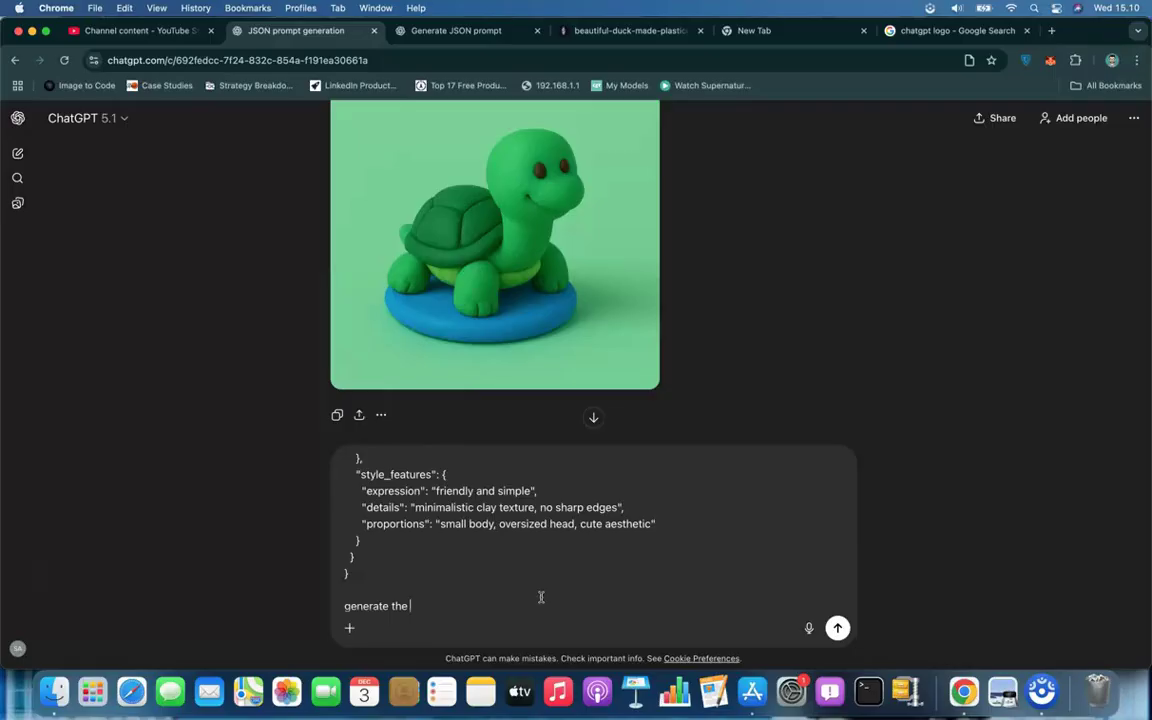
{"action": "type", "text": "image"}
{"action": "key", "text": "Return"}
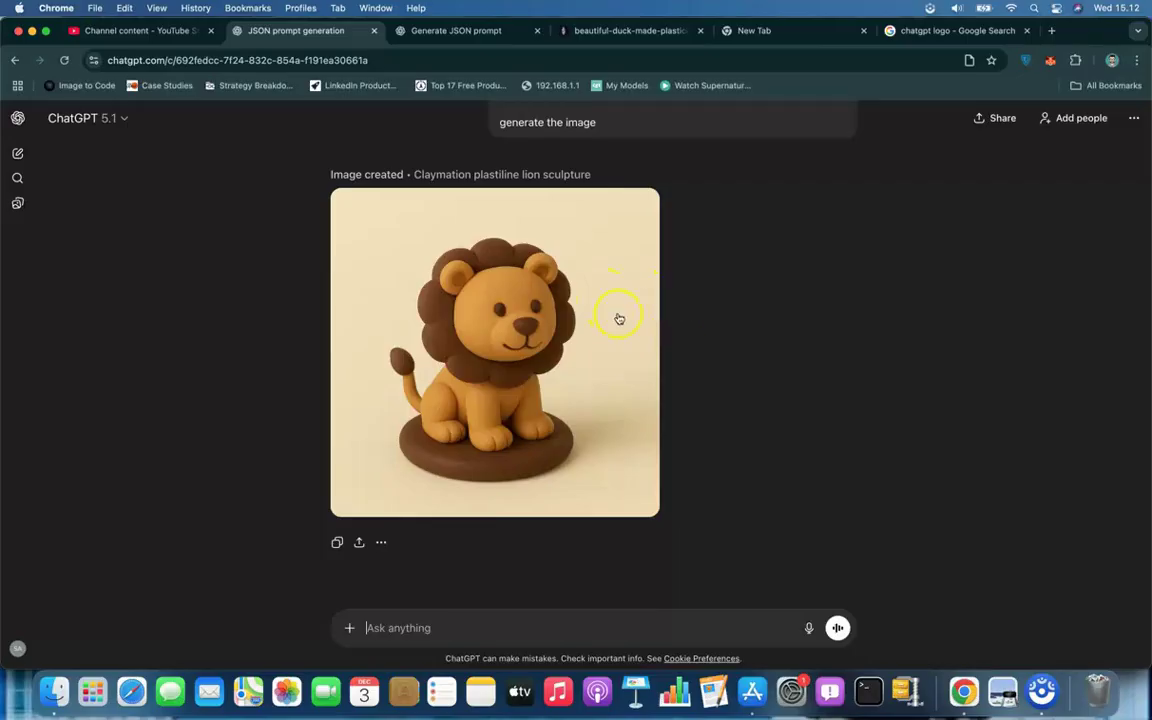
Step: Examine the generated lion image and compare it with its JSON prompt and the earlier turtle and duck results
{"action": "mouse_move", "coordinate": [628, 318]}
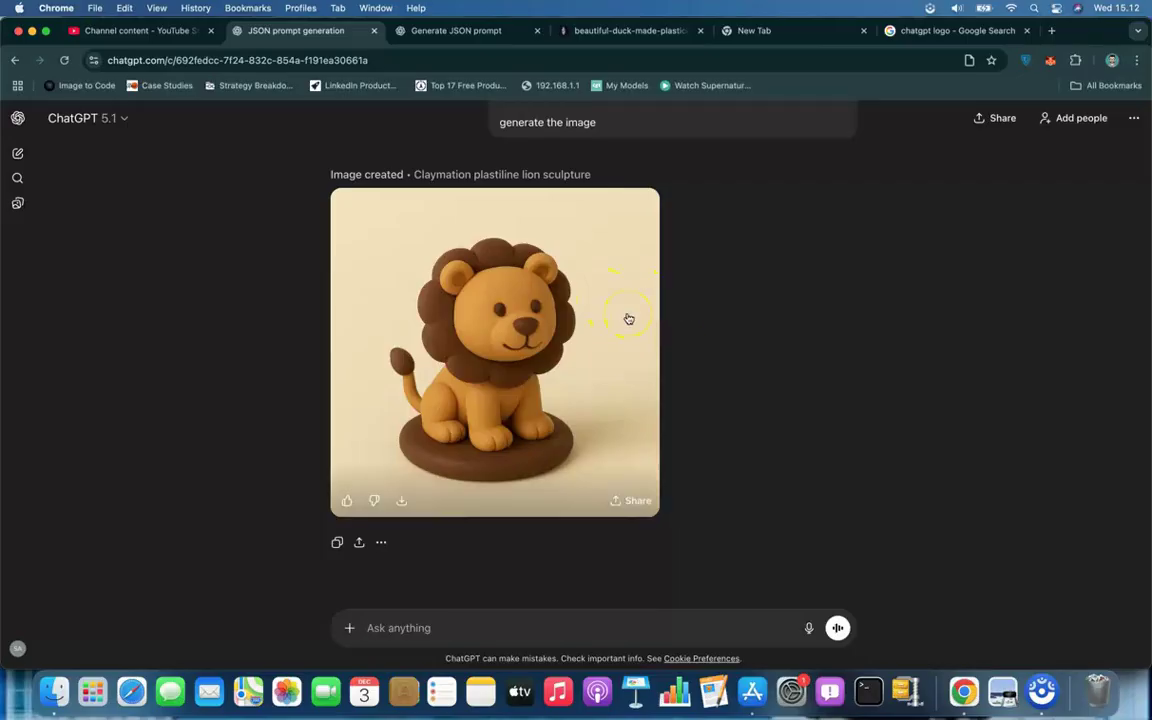
{"action": "scroll", "coordinate": [626, 317], "scroll_direction": "down", "scroll_amount": 1}
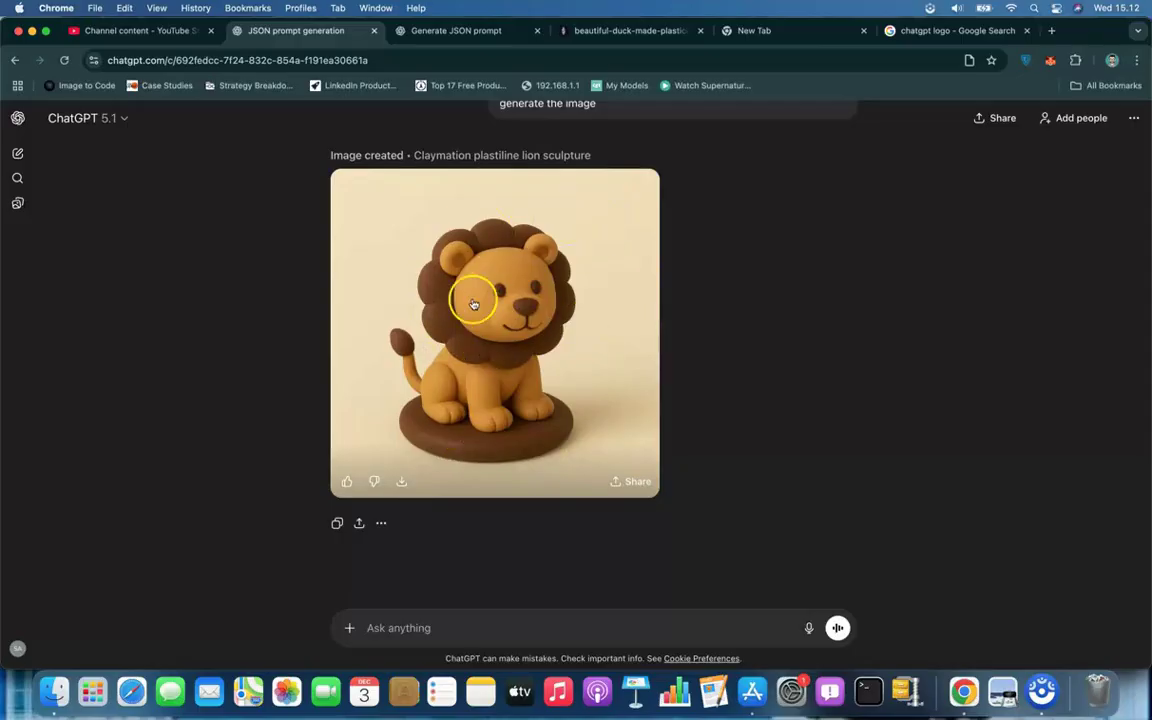
{"action": "scroll", "coordinate": [474, 304], "scroll_direction": "up", "scroll_amount": 3}
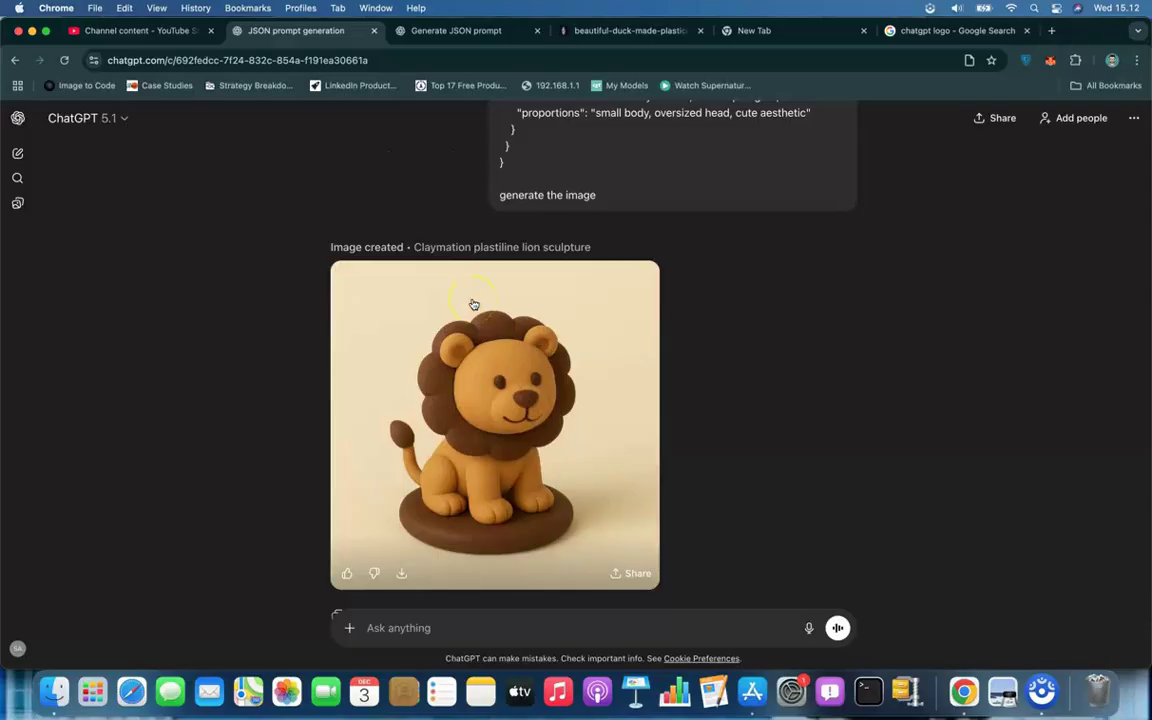
{"action": "scroll", "coordinate": [471, 284], "scroll_direction": "up", "scroll_amount": 15}
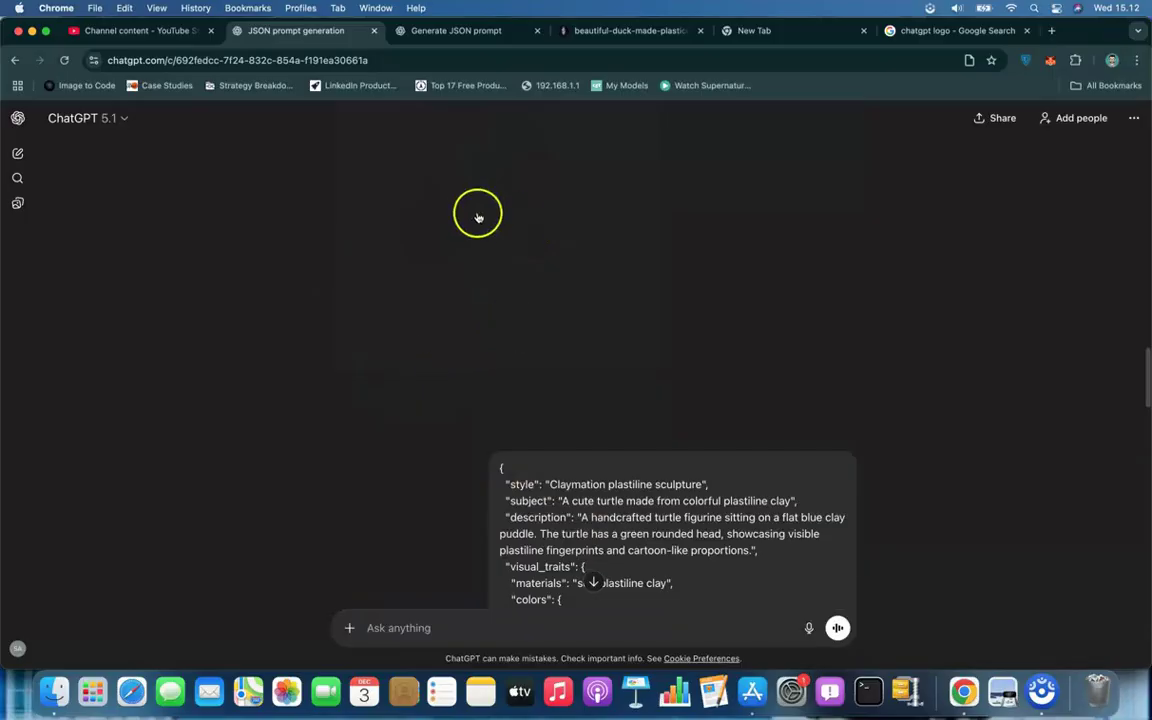
{"action": "scroll", "coordinate": [475, 213], "scroll_direction": "down", "scroll_amount": 15}
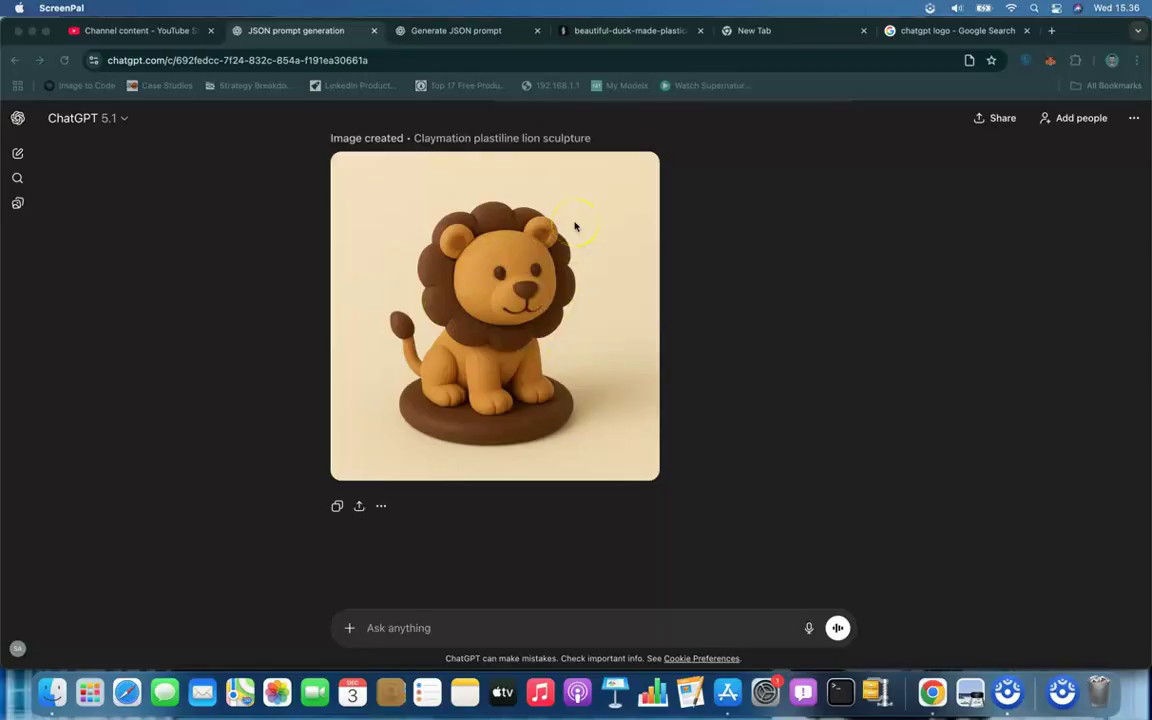
{"action": "scroll", "coordinate": [575, 226], "scroll_direction": "up", "scroll_amount": 5}
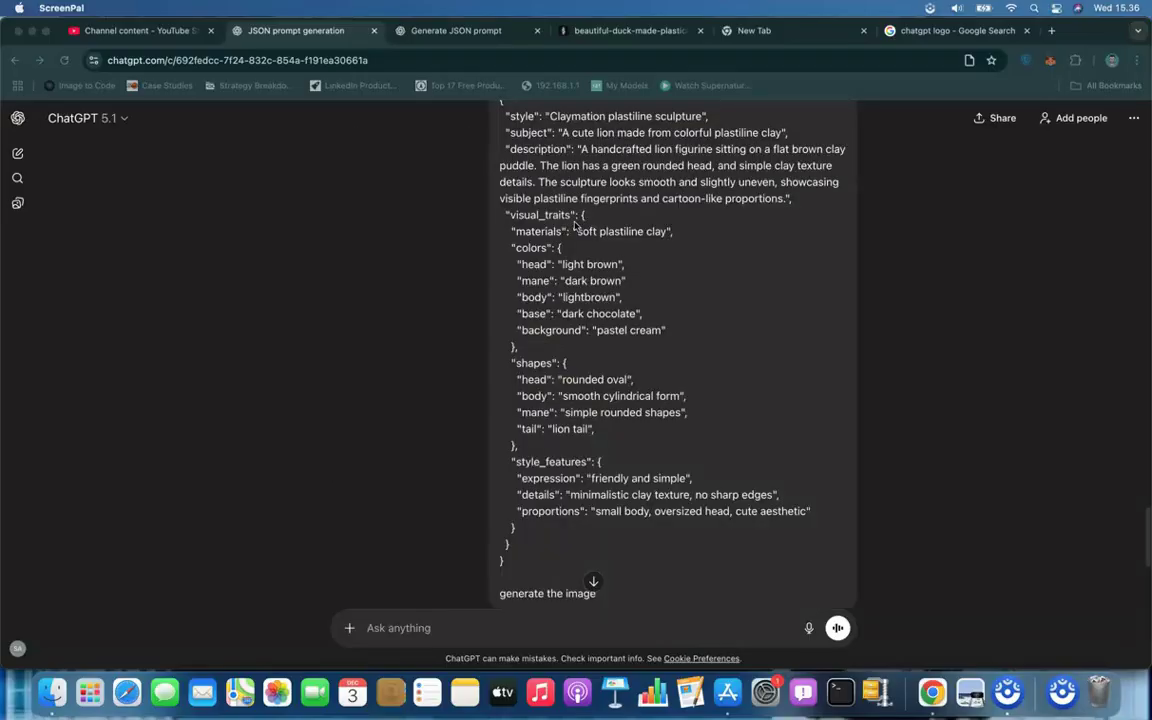
{"action": "scroll", "coordinate": [575, 226], "scroll_direction": "up", "scroll_amount": 5}
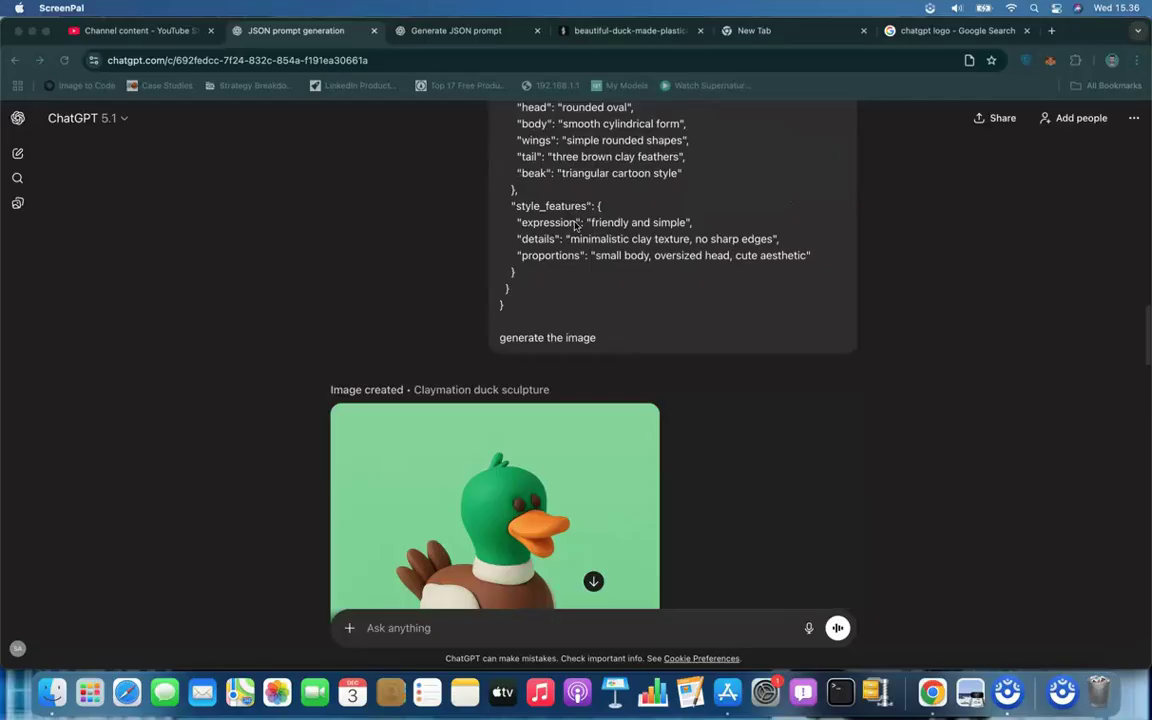
{"action": "scroll", "coordinate": [575, 226], "scroll_direction": "up", "scroll_amount": 3}
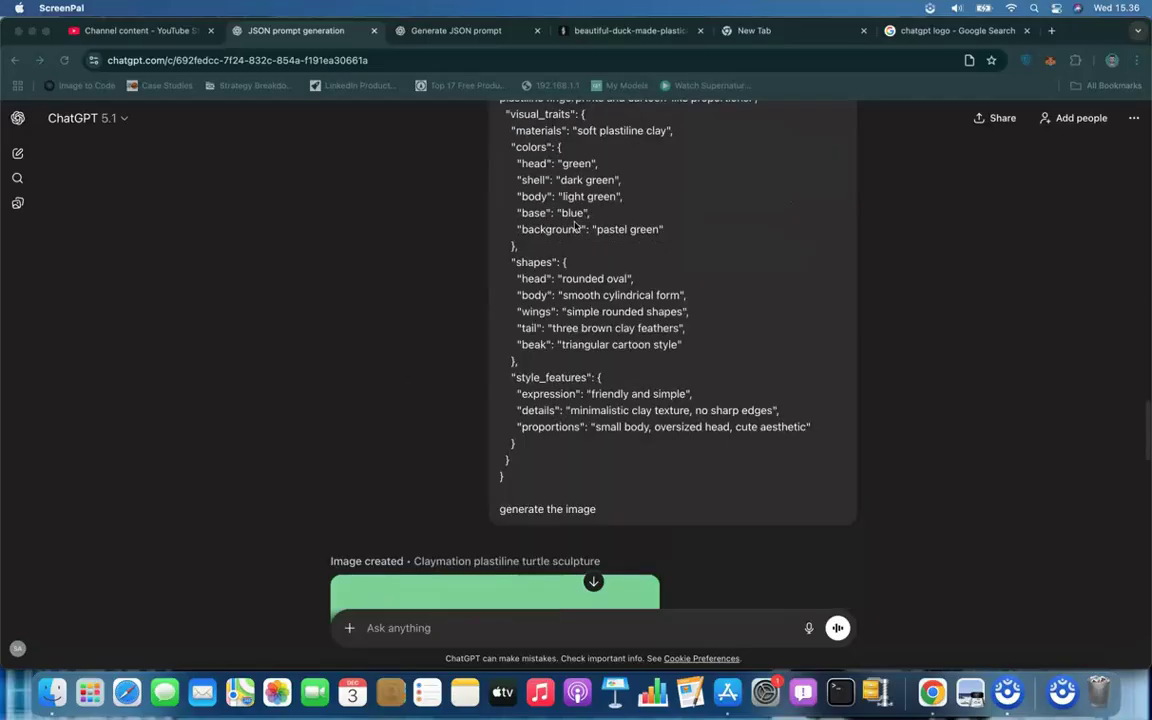
{"action": "scroll", "coordinate": [576, 228], "scroll_direction": "down", "scroll_amount": 15}
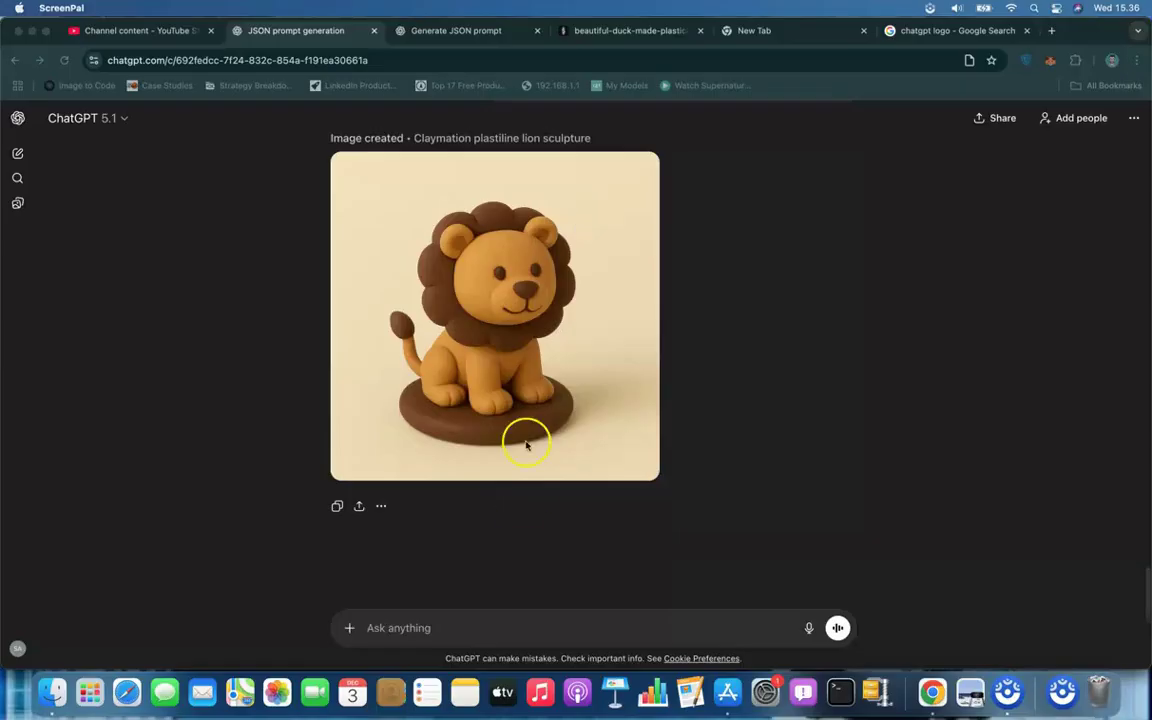
Step: Send the follow-up prompt "generate with same style for red fox"
{"action": "left_click", "coordinate": [505, 630]}
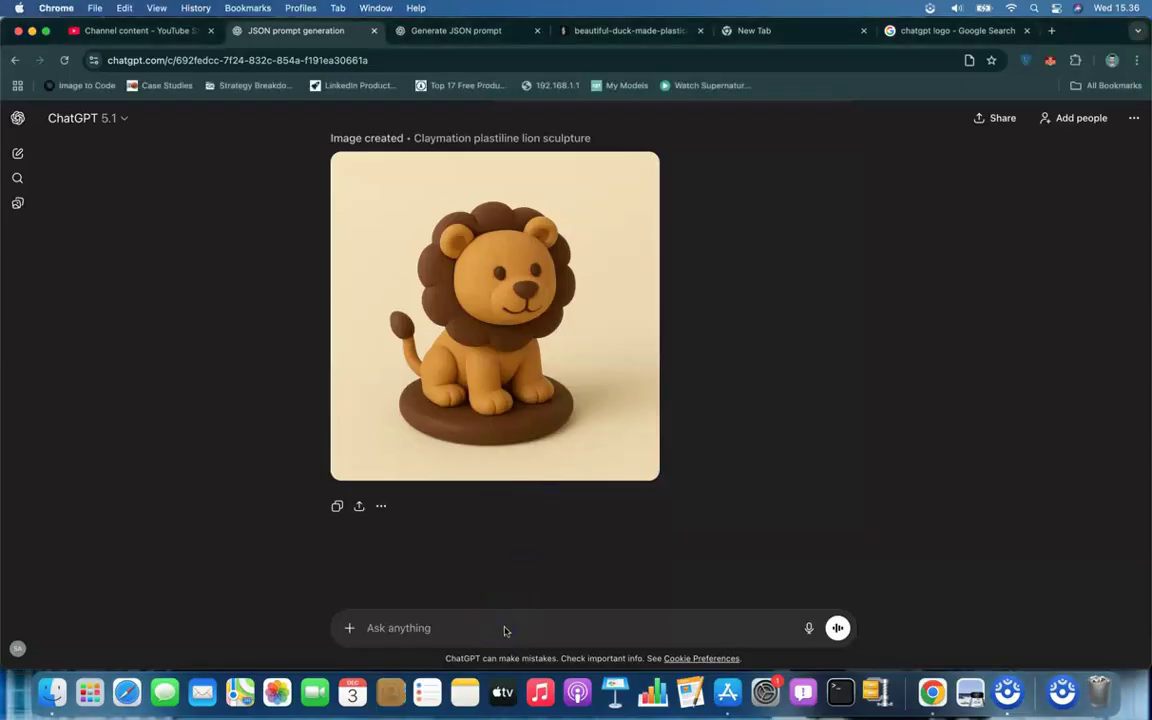
{"action": "type", "text": "generate with same styl"}
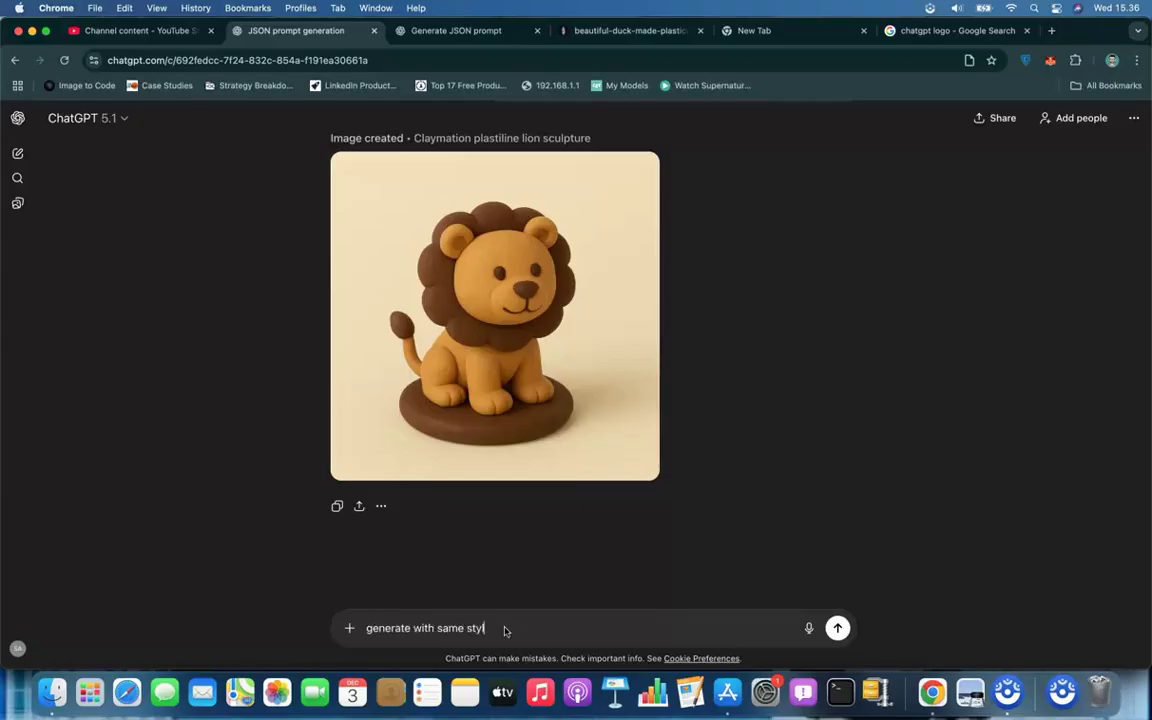
{"action": "type", "text": "e for red fox"}
{"action": "key", "text": "Return"}
{"action": "left_click", "coordinate": [512, 494]}
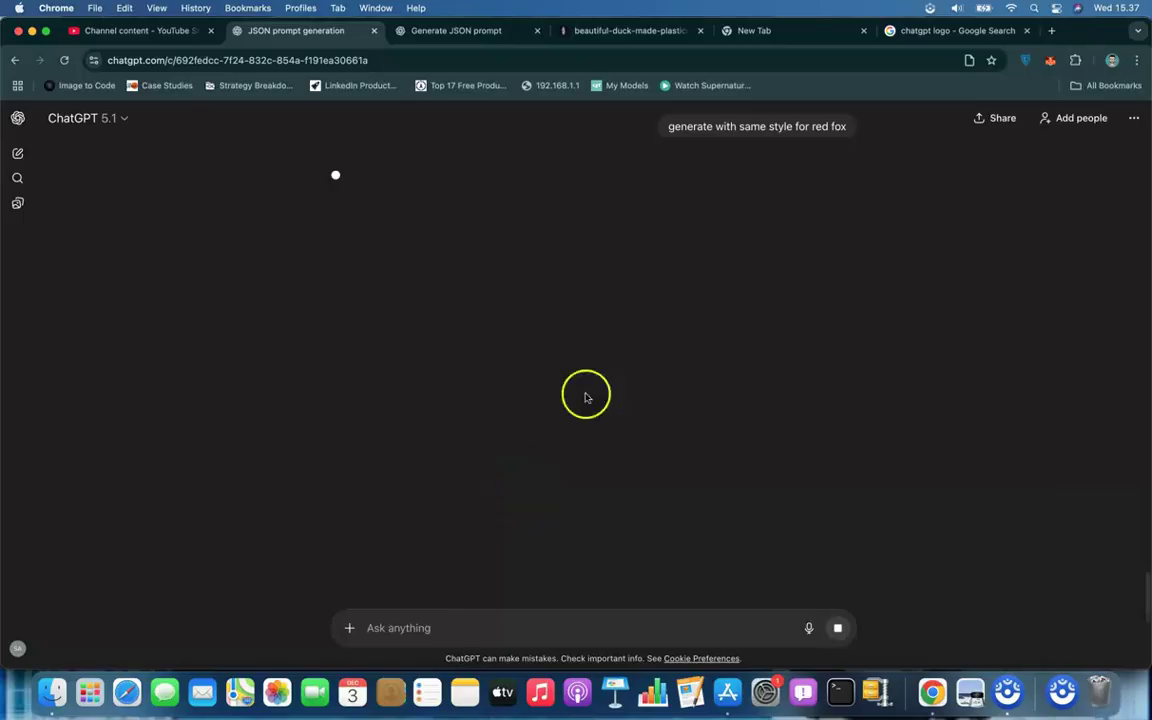
Step: Review the lion image and its JSON prompt while the red fox image is being generated
{"action": "scroll", "coordinate": [517, 327], "scroll_direction": "up", "scroll_amount": 5}
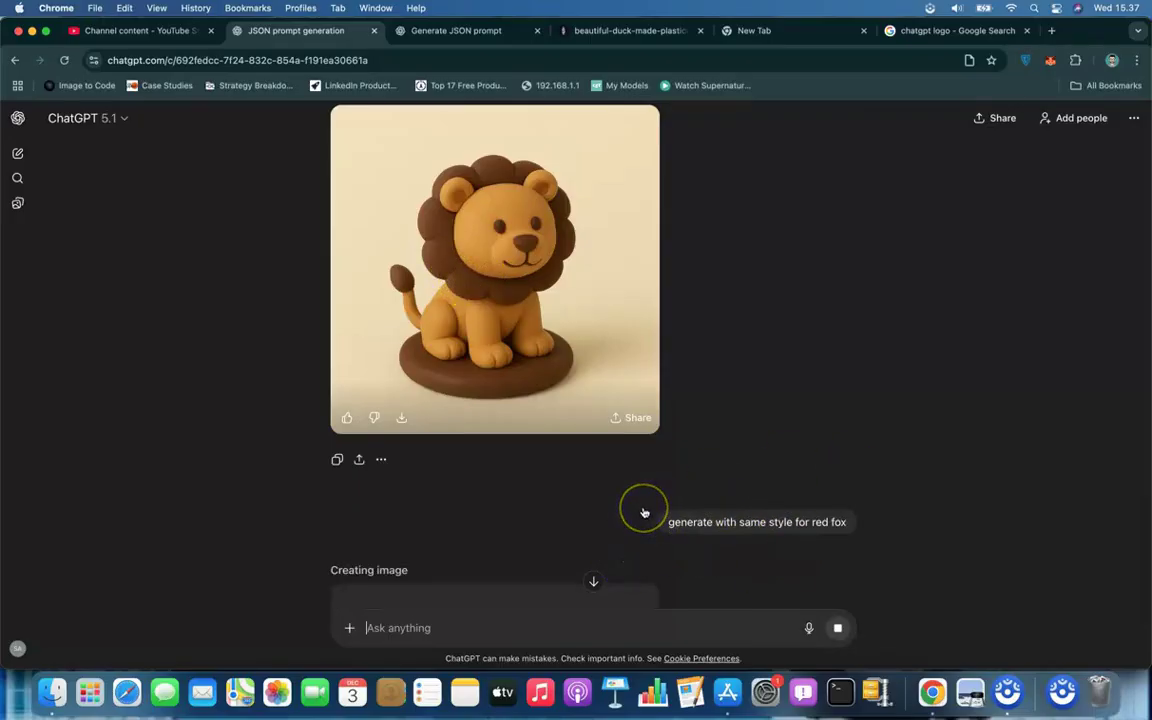
{"action": "scroll", "coordinate": [644, 512], "scroll_direction": "down", "scroll_amount": 1}
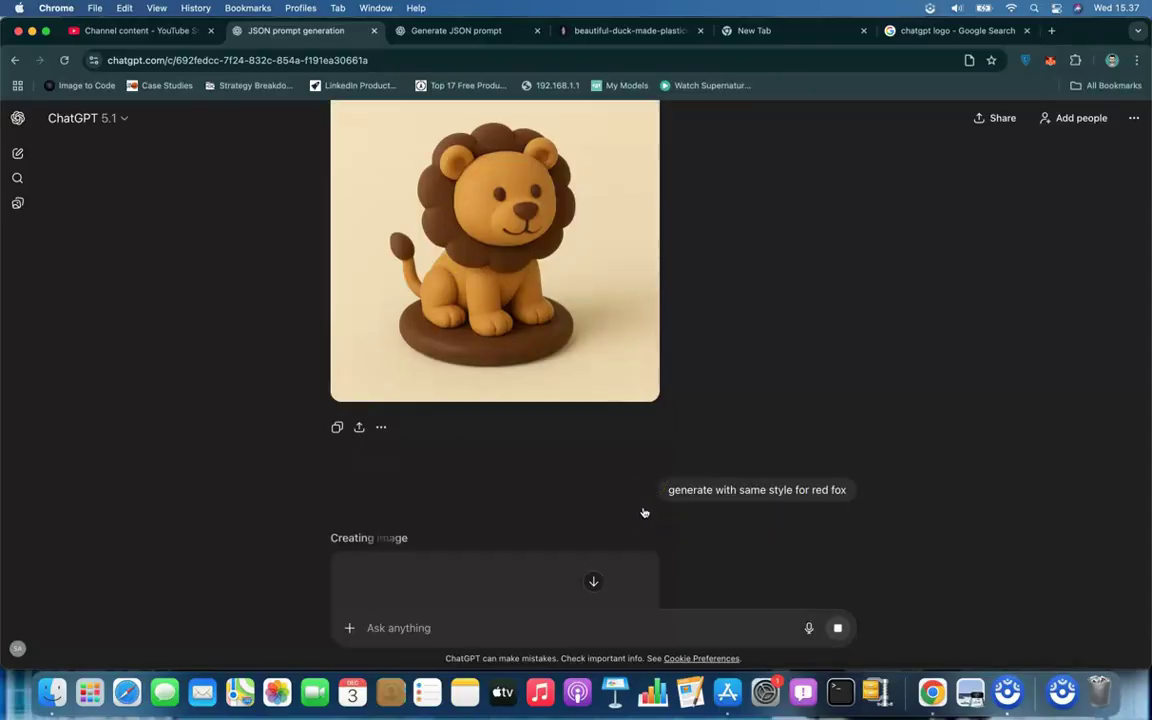
{"action": "left_click", "coordinate": [708, 322]}
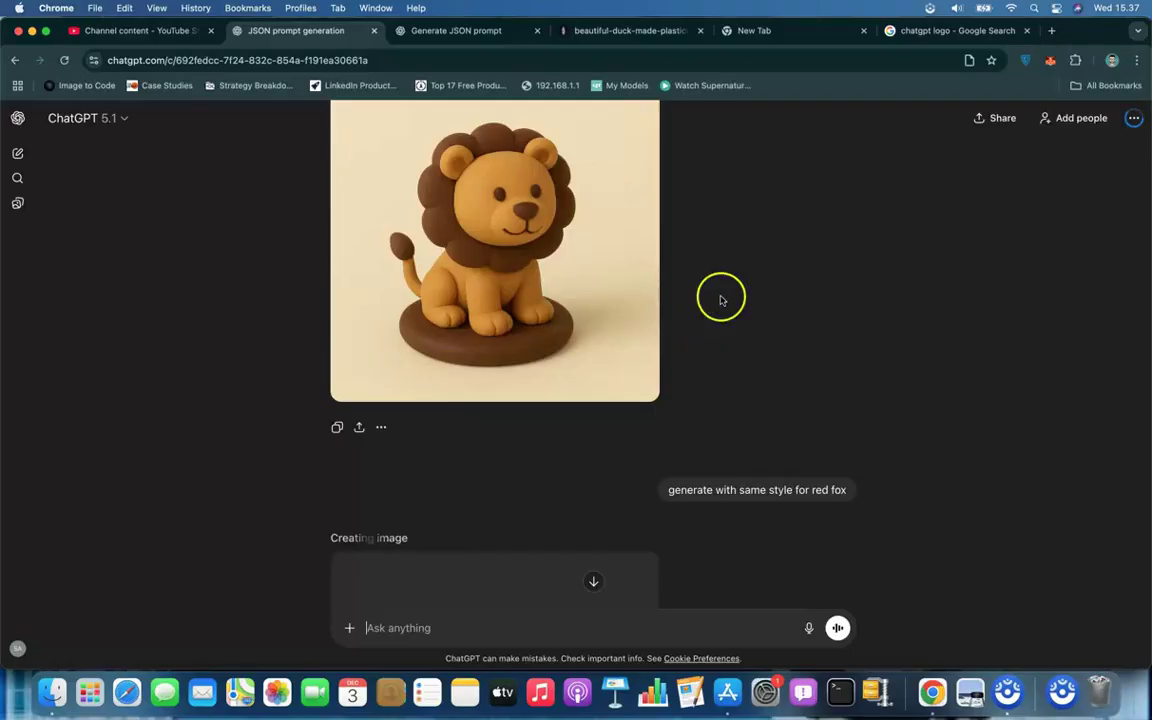
{"action": "scroll", "coordinate": [673, 207], "scroll_direction": "up", "scroll_amount": 5}
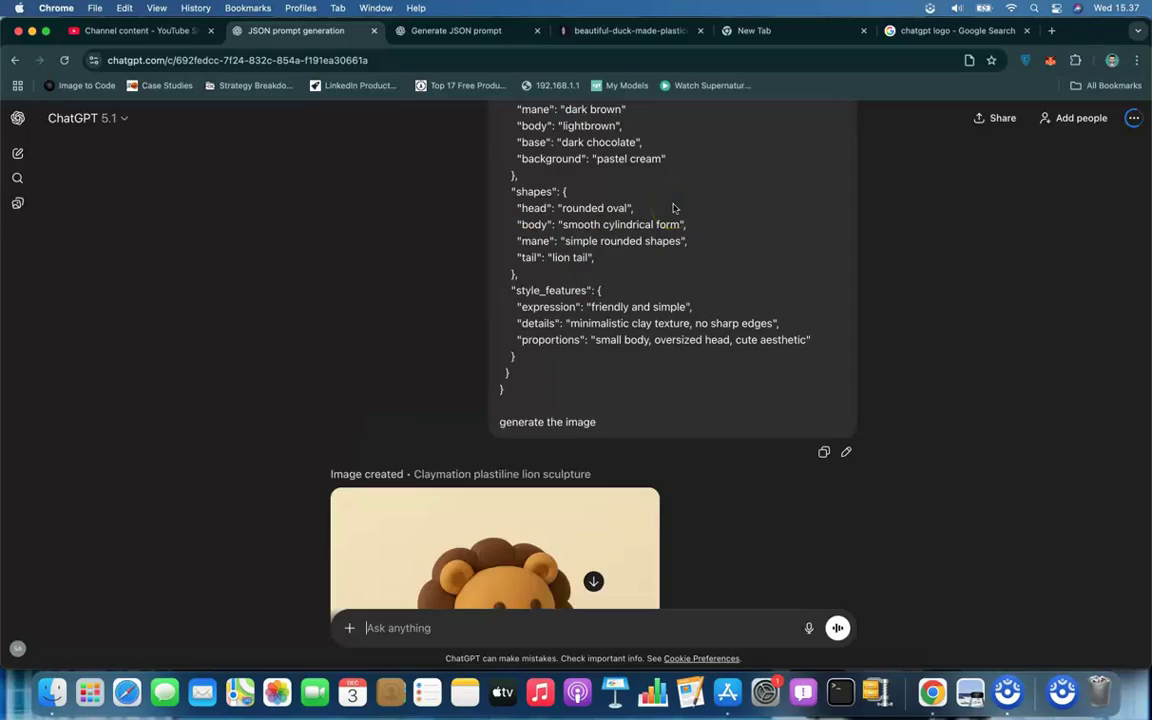
{"action": "scroll", "coordinate": [673, 207], "scroll_direction": "down", "scroll_amount": 8}
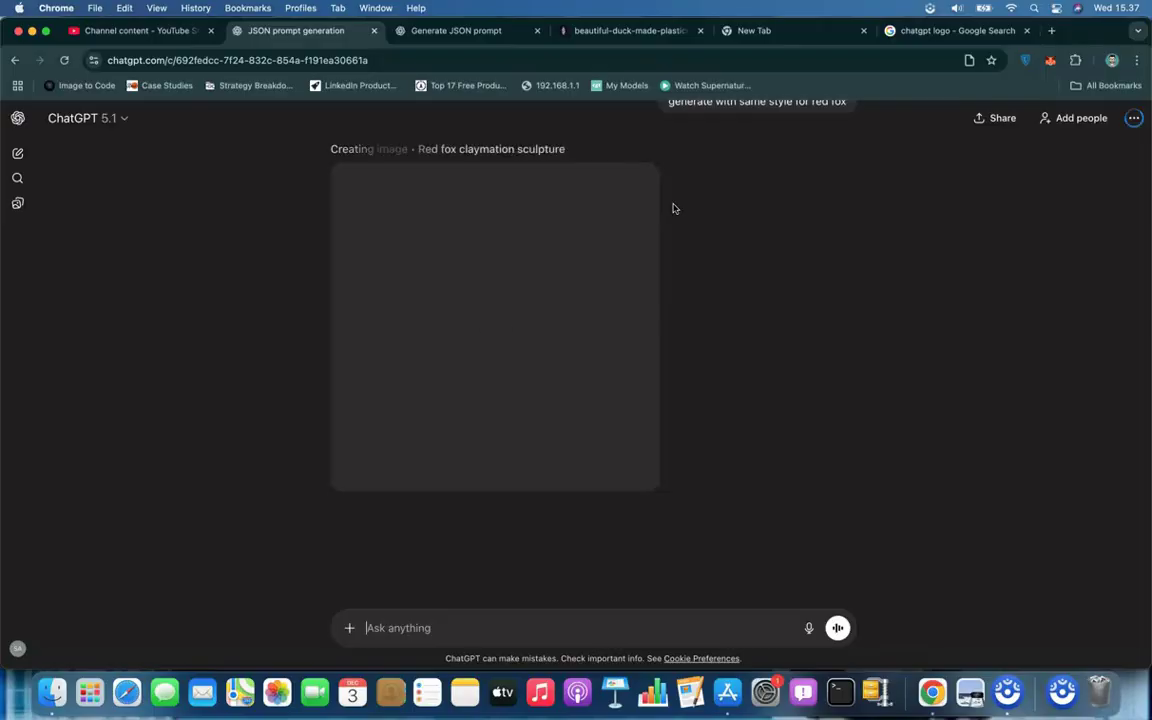
{"action": "left_click", "coordinate": [733, 190]}
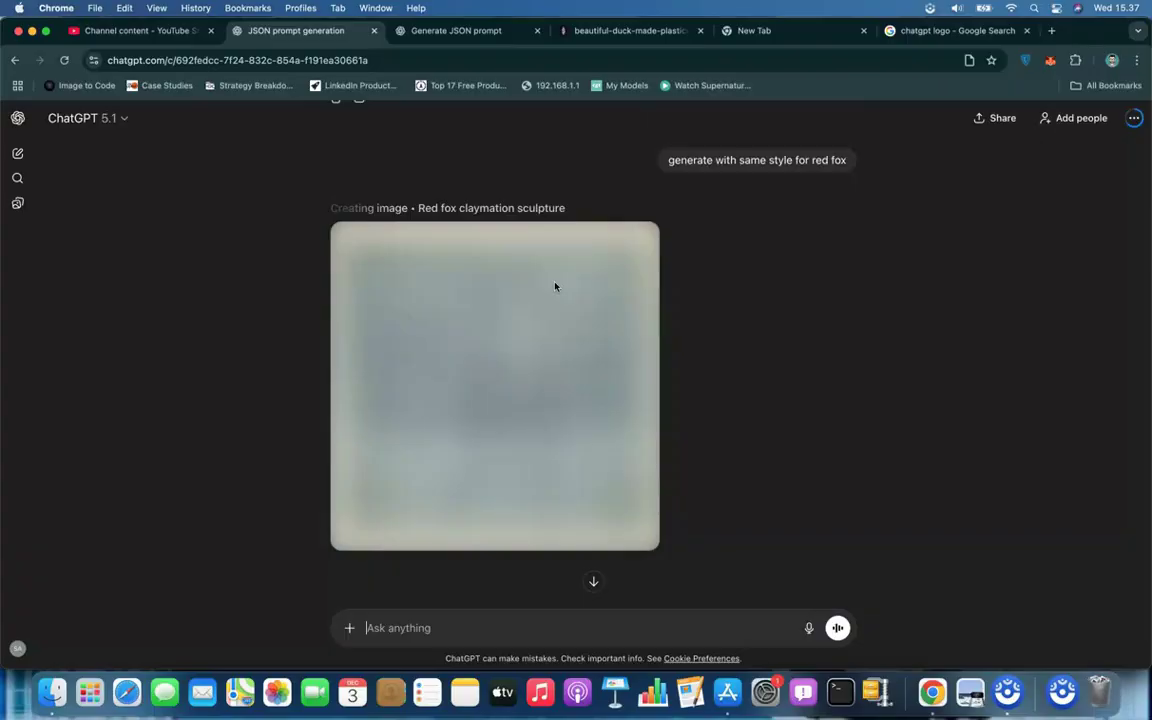
{"action": "scroll", "coordinate": [507, 286], "scroll_direction": "up", "scroll_amount": 2}
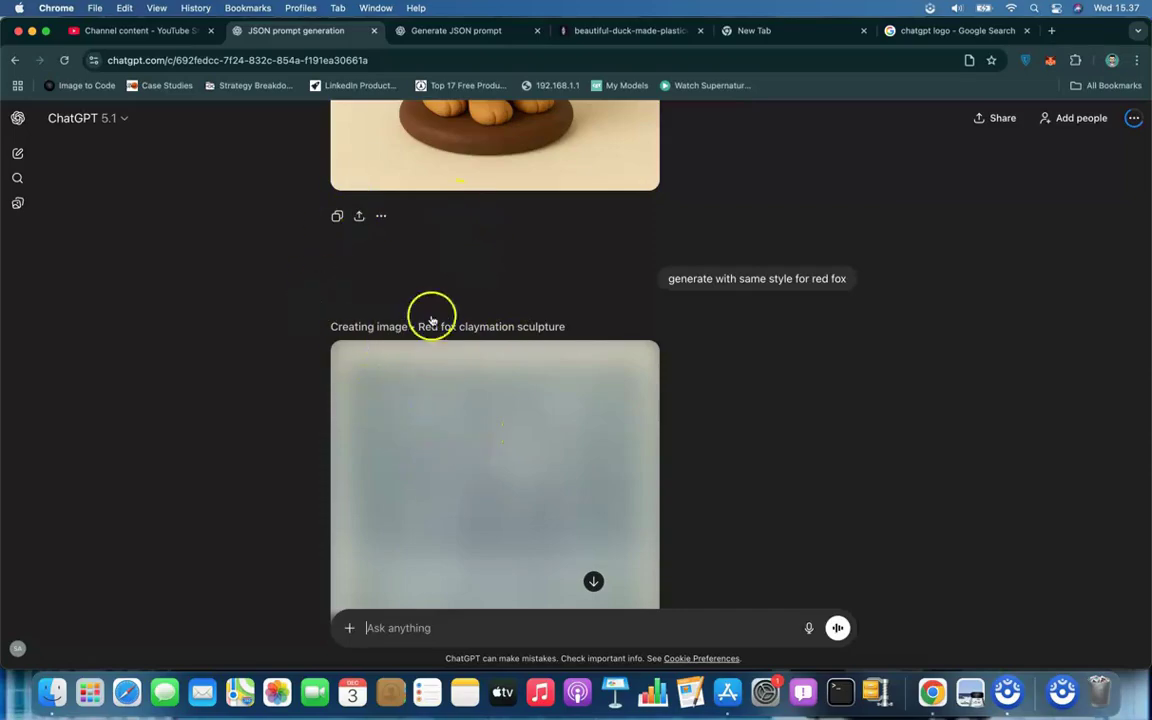
{"action": "scroll", "coordinate": [410, 215], "scroll_direction": "up", "scroll_amount": 3}
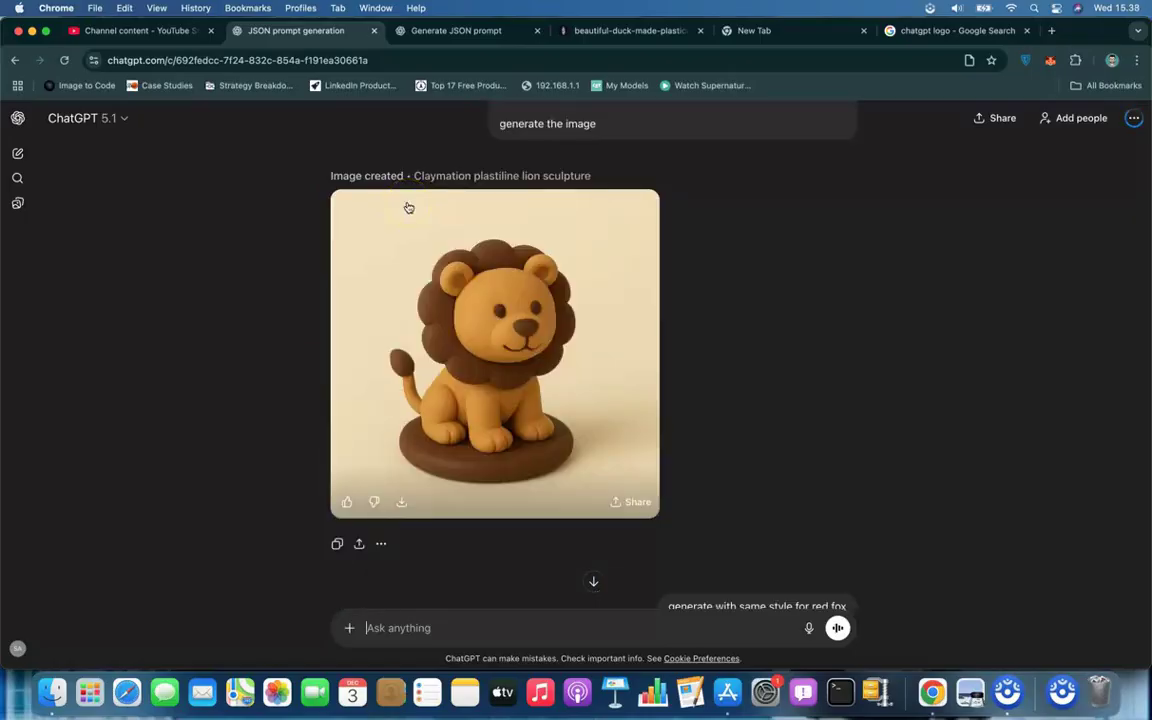
{"action": "scroll", "coordinate": [408, 207], "scroll_direction": "down", "scroll_amount": 2}
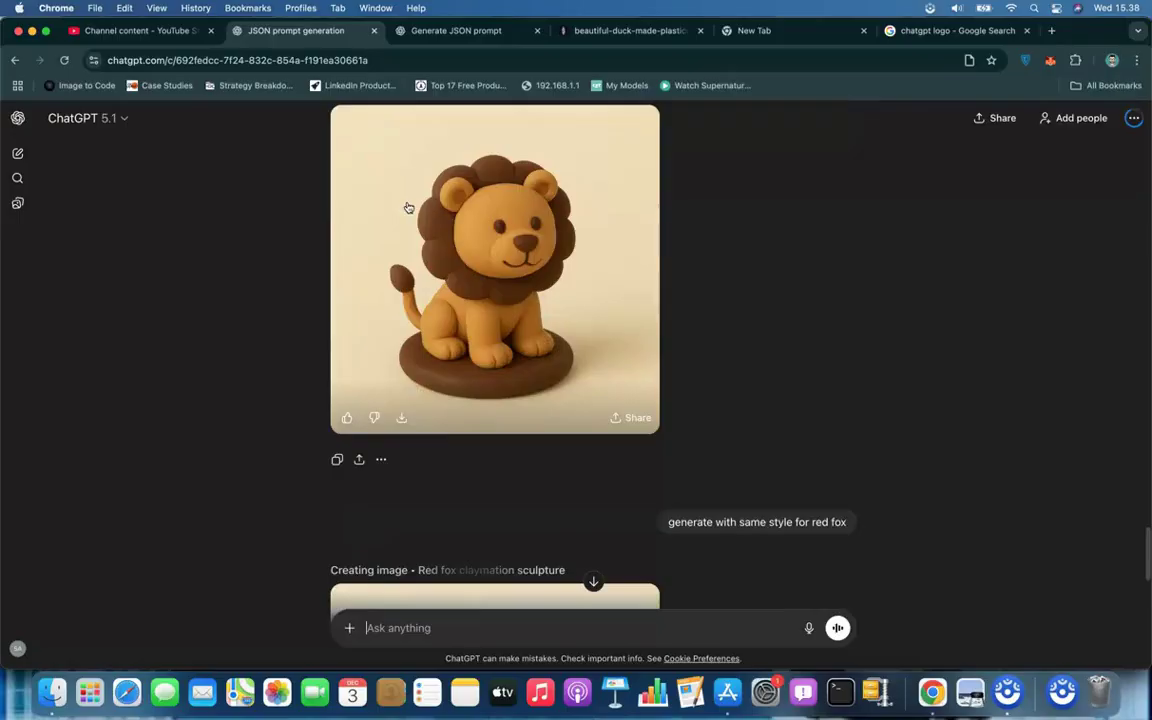
{"action": "scroll", "coordinate": [408, 207], "scroll_direction": "down", "scroll_amount": 5}
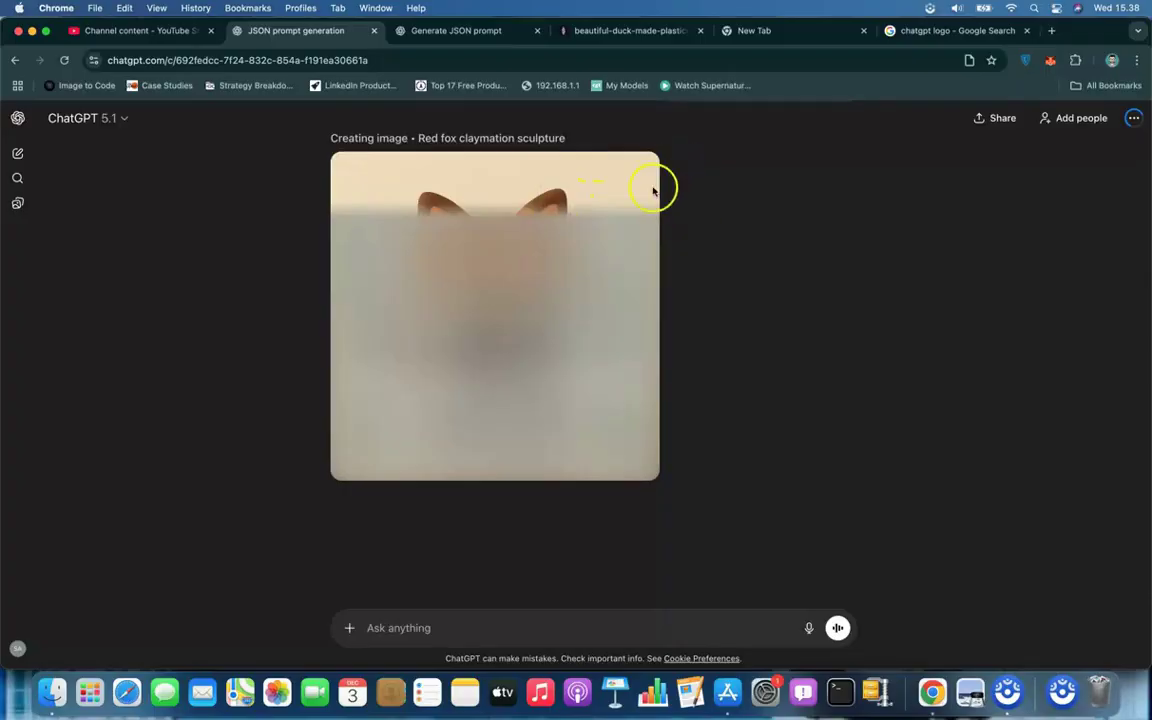
Step: Examine the red fox image and compare its clay style with the earlier lion and duck images
{"action": "scroll", "coordinate": [760, 205], "scroll_direction": "up", "scroll_amount": 2}
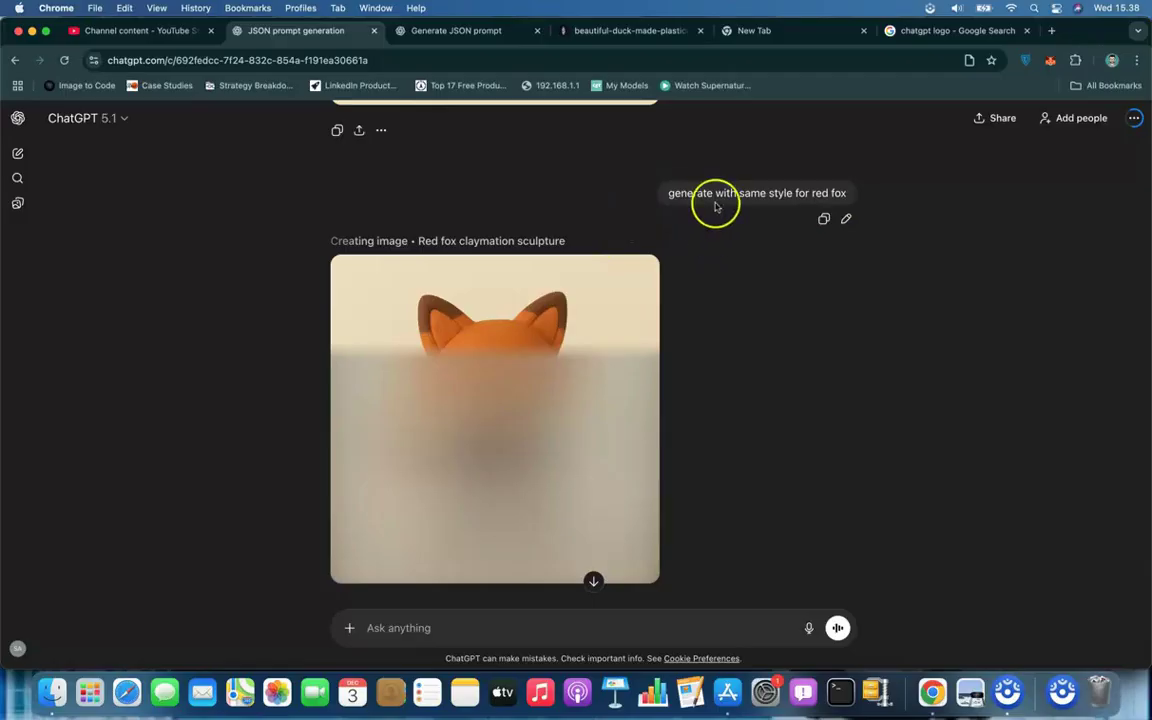
{"action": "scroll", "coordinate": [715, 207], "scroll_direction": "up", "scroll_amount": 2}
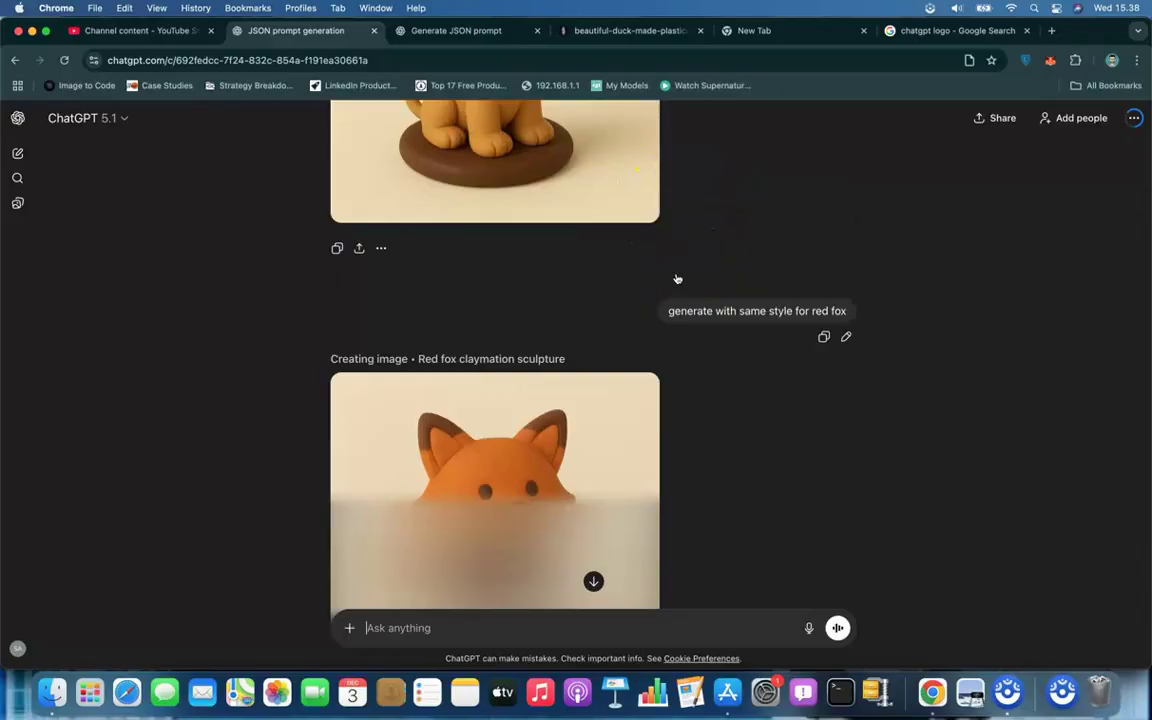
{"action": "scroll", "coordinate": [677, 279], "scroll_direction": "down", "scroll_amount": 2}
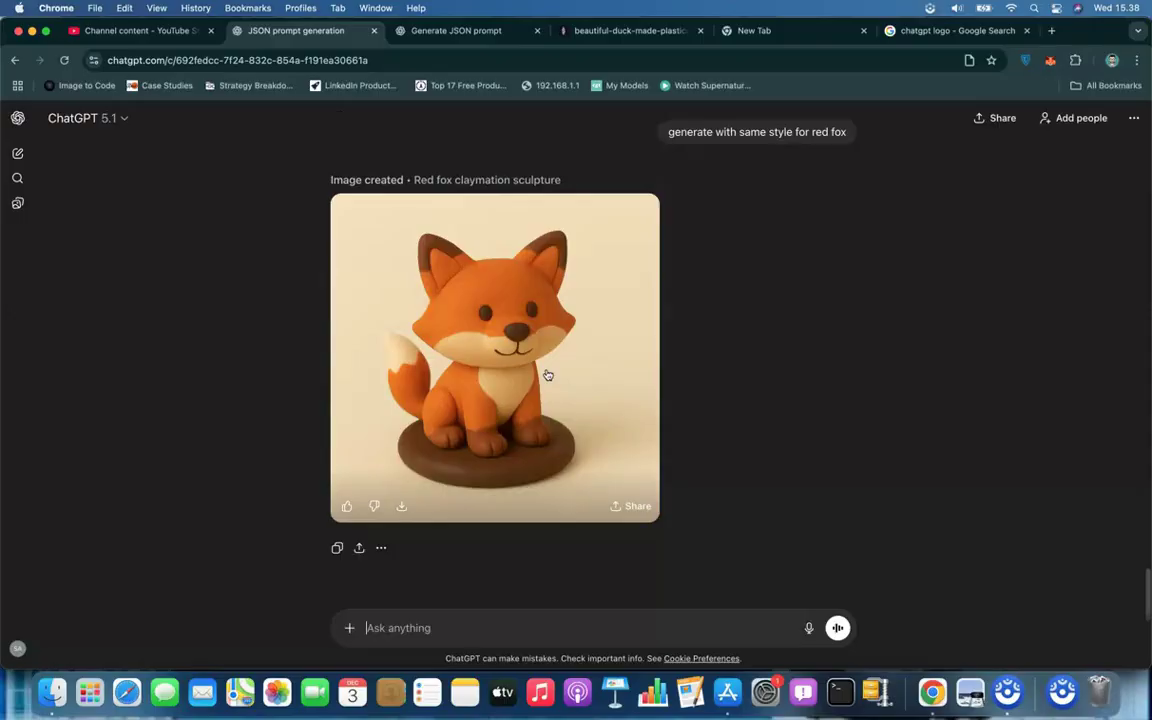
{"action": "scroll", "coordinate": [547, 375], "scroll_direction": "up", "scroll_amount": 5}
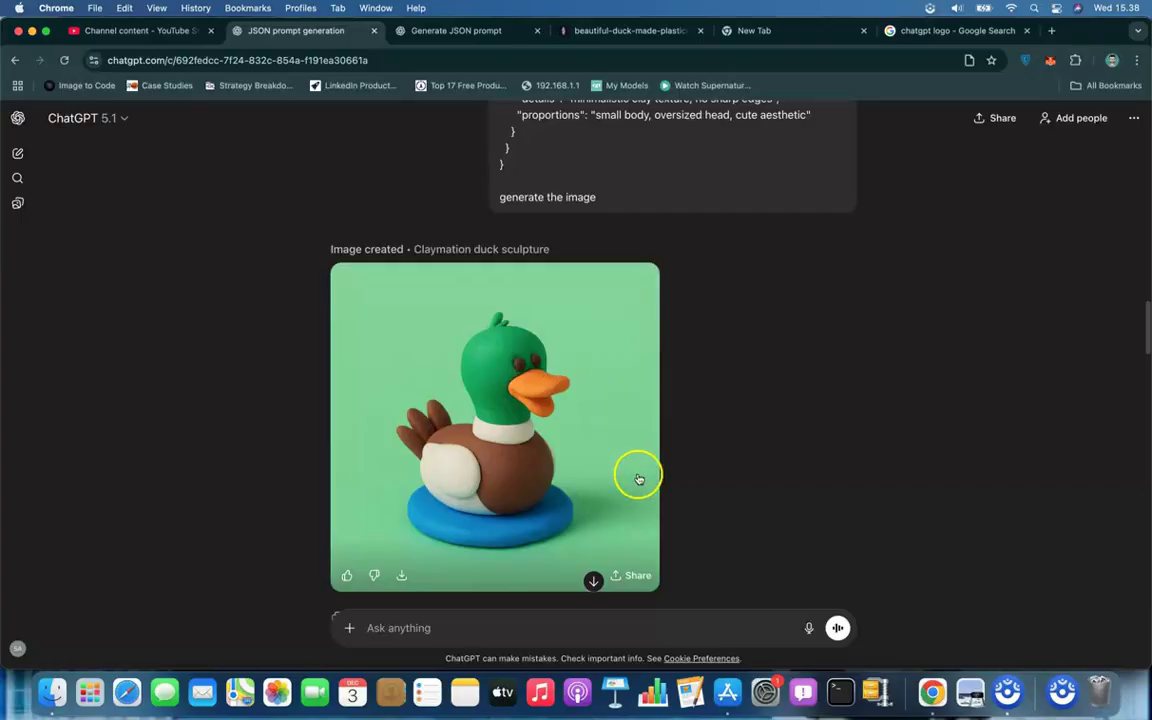
{"action": "scroll", "coordinate": [404, 470], "scroll_direction": "down", "scroll_amount": 10}
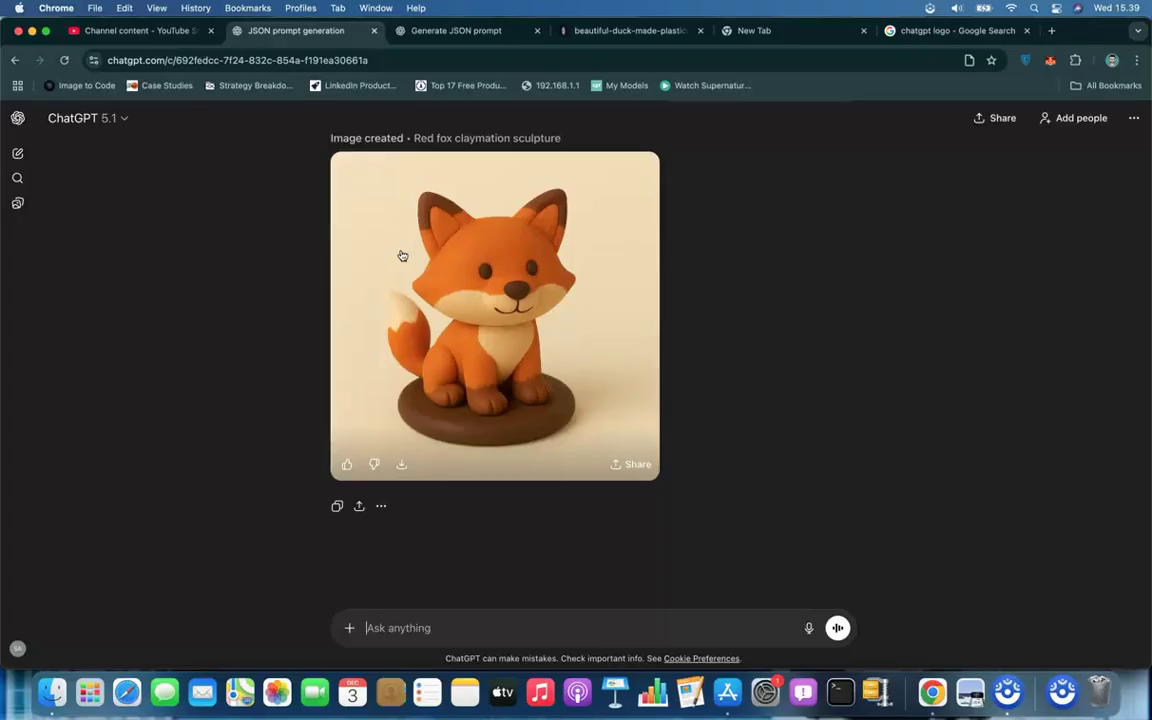
{"action": "left_click", "coordinate": [469, 234]}
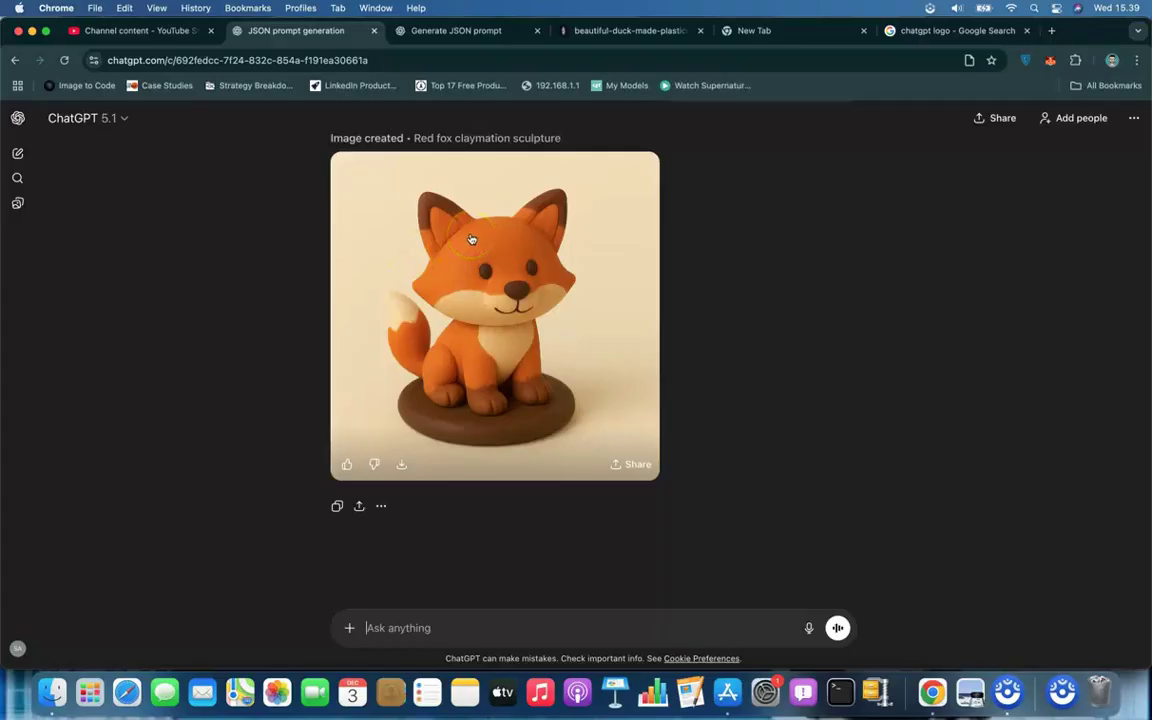